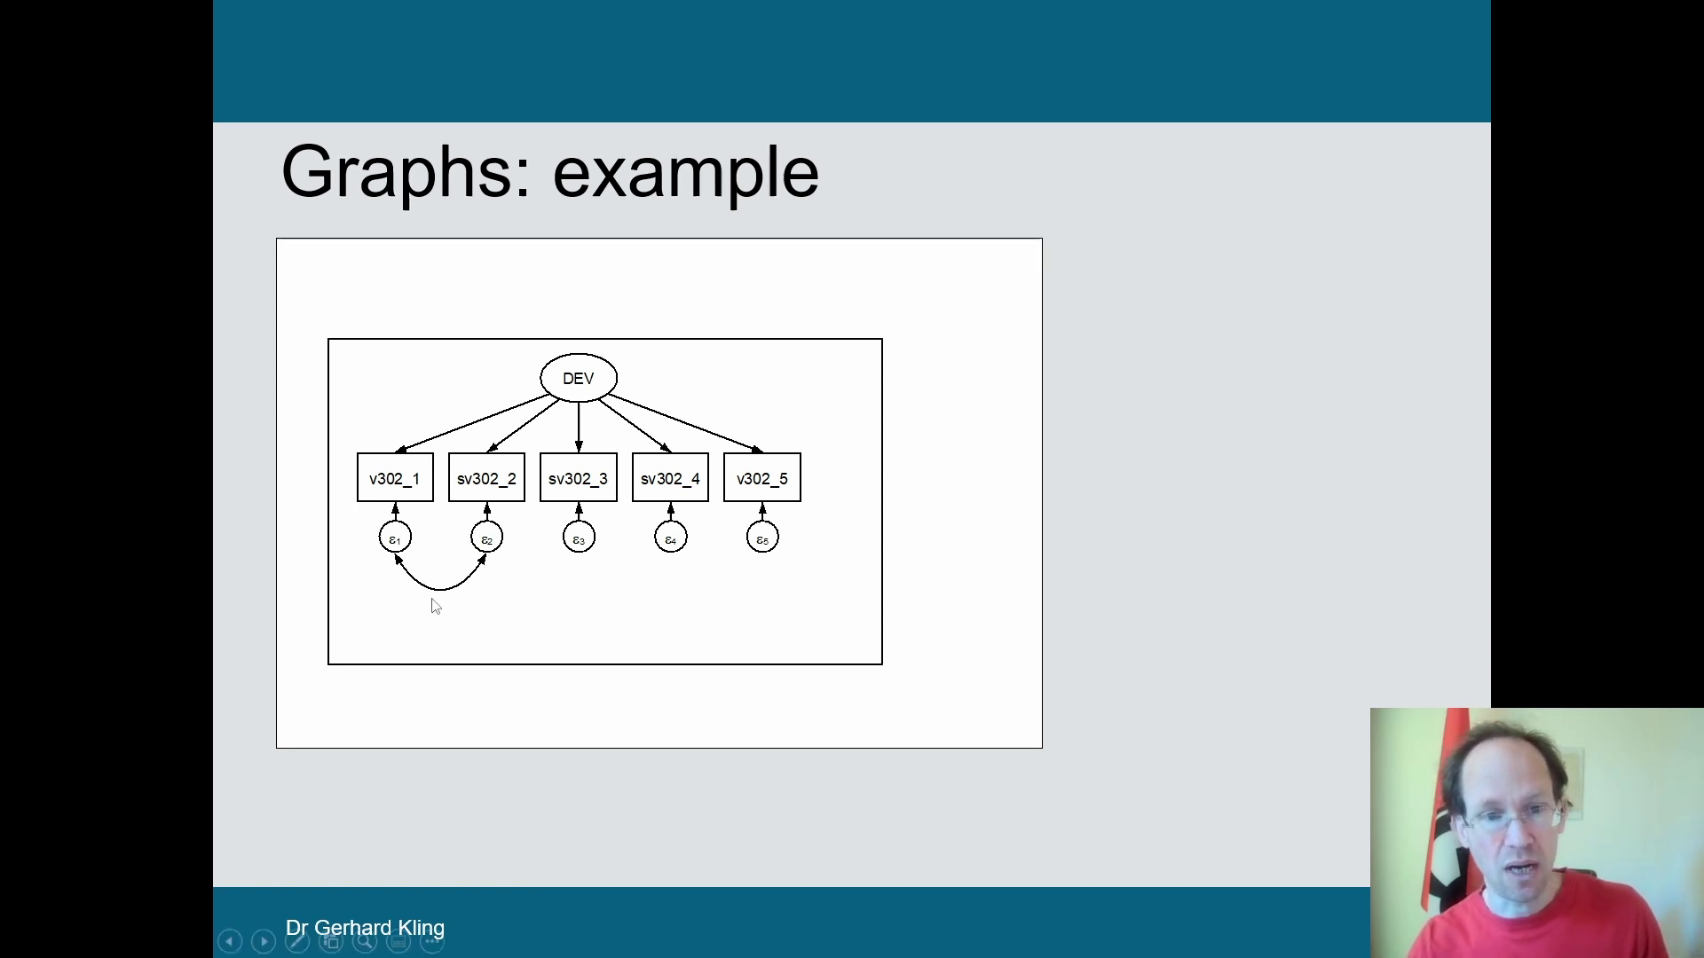
- Advance the slideshow to the Measurement model (1/3) slide
{"action": "key", "text": "Page_Down"}
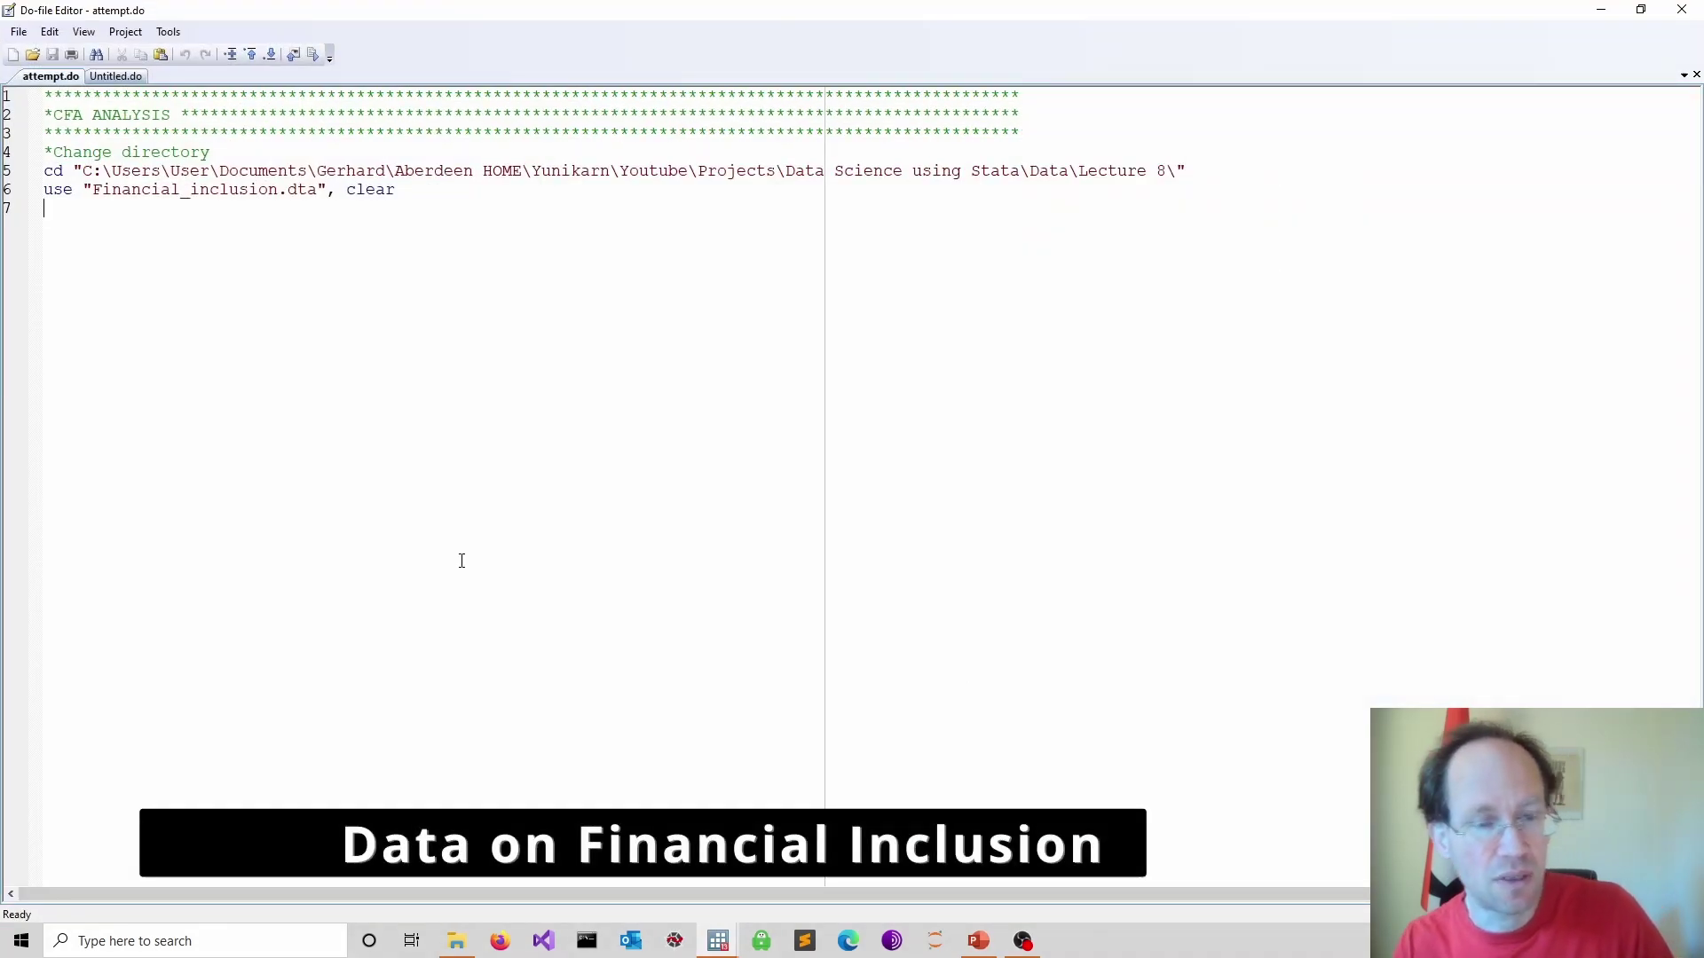
- Add a blank line below the use command, mark the cd line, and bring up Stata's windows
{"action": "key", "text": "Return"}
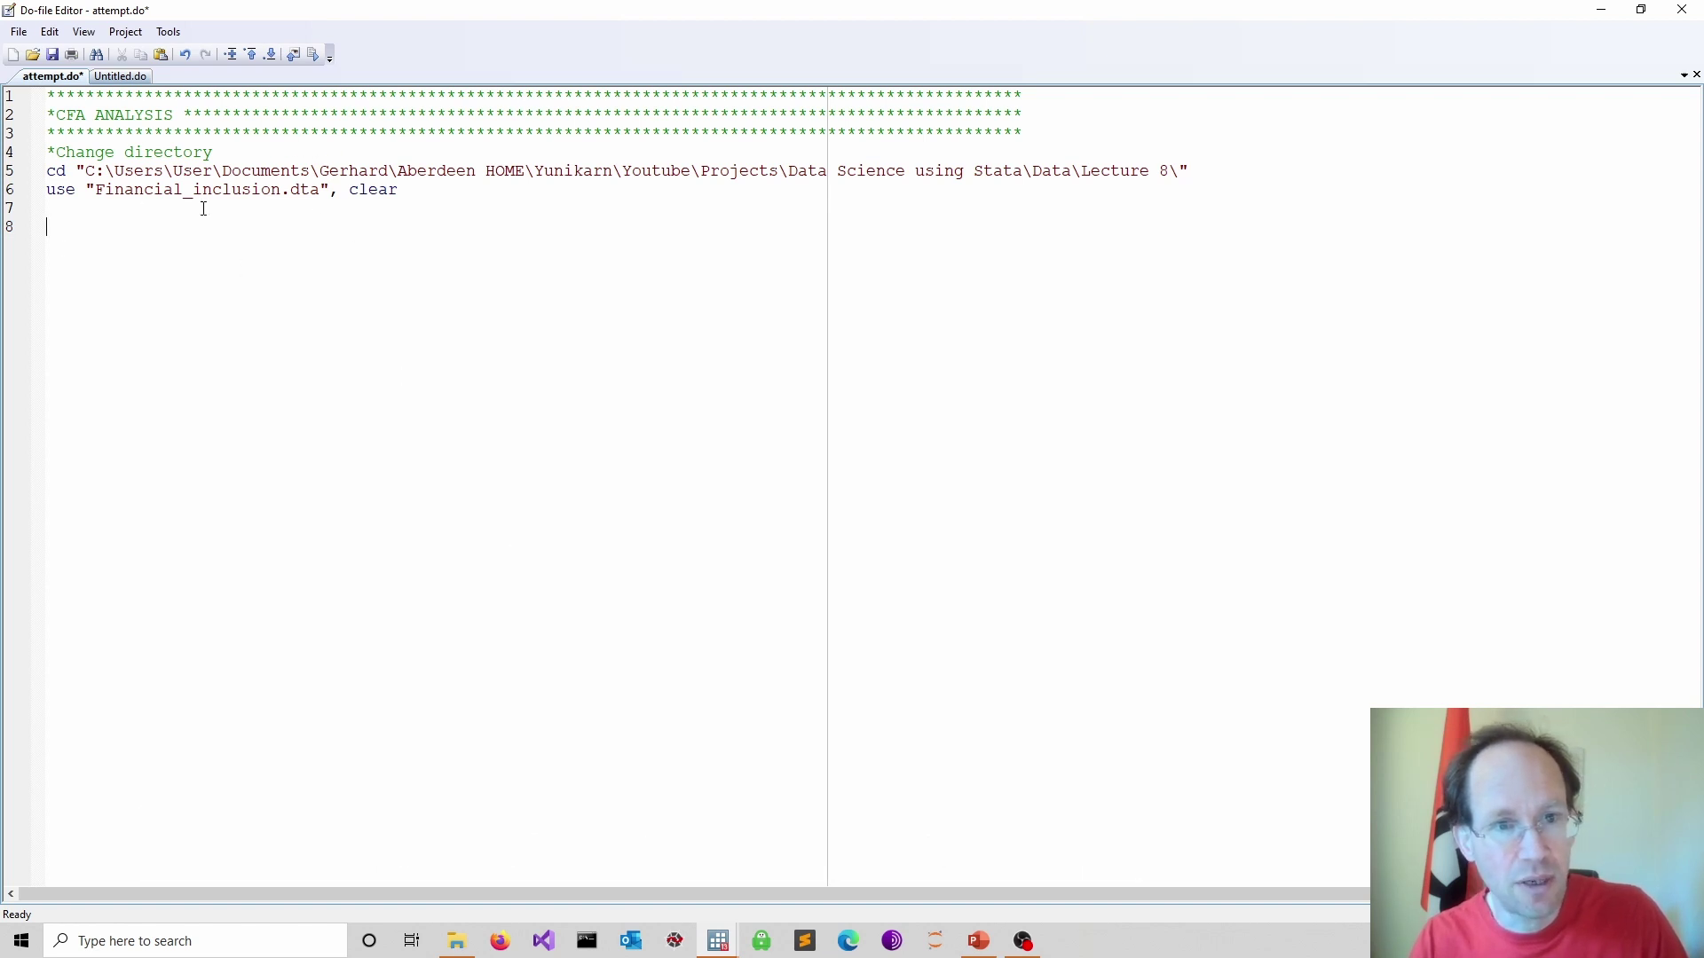
{"action": "left_click_drag", "start_coordinate": [1189, 172], "coordinate": [4, 173]}
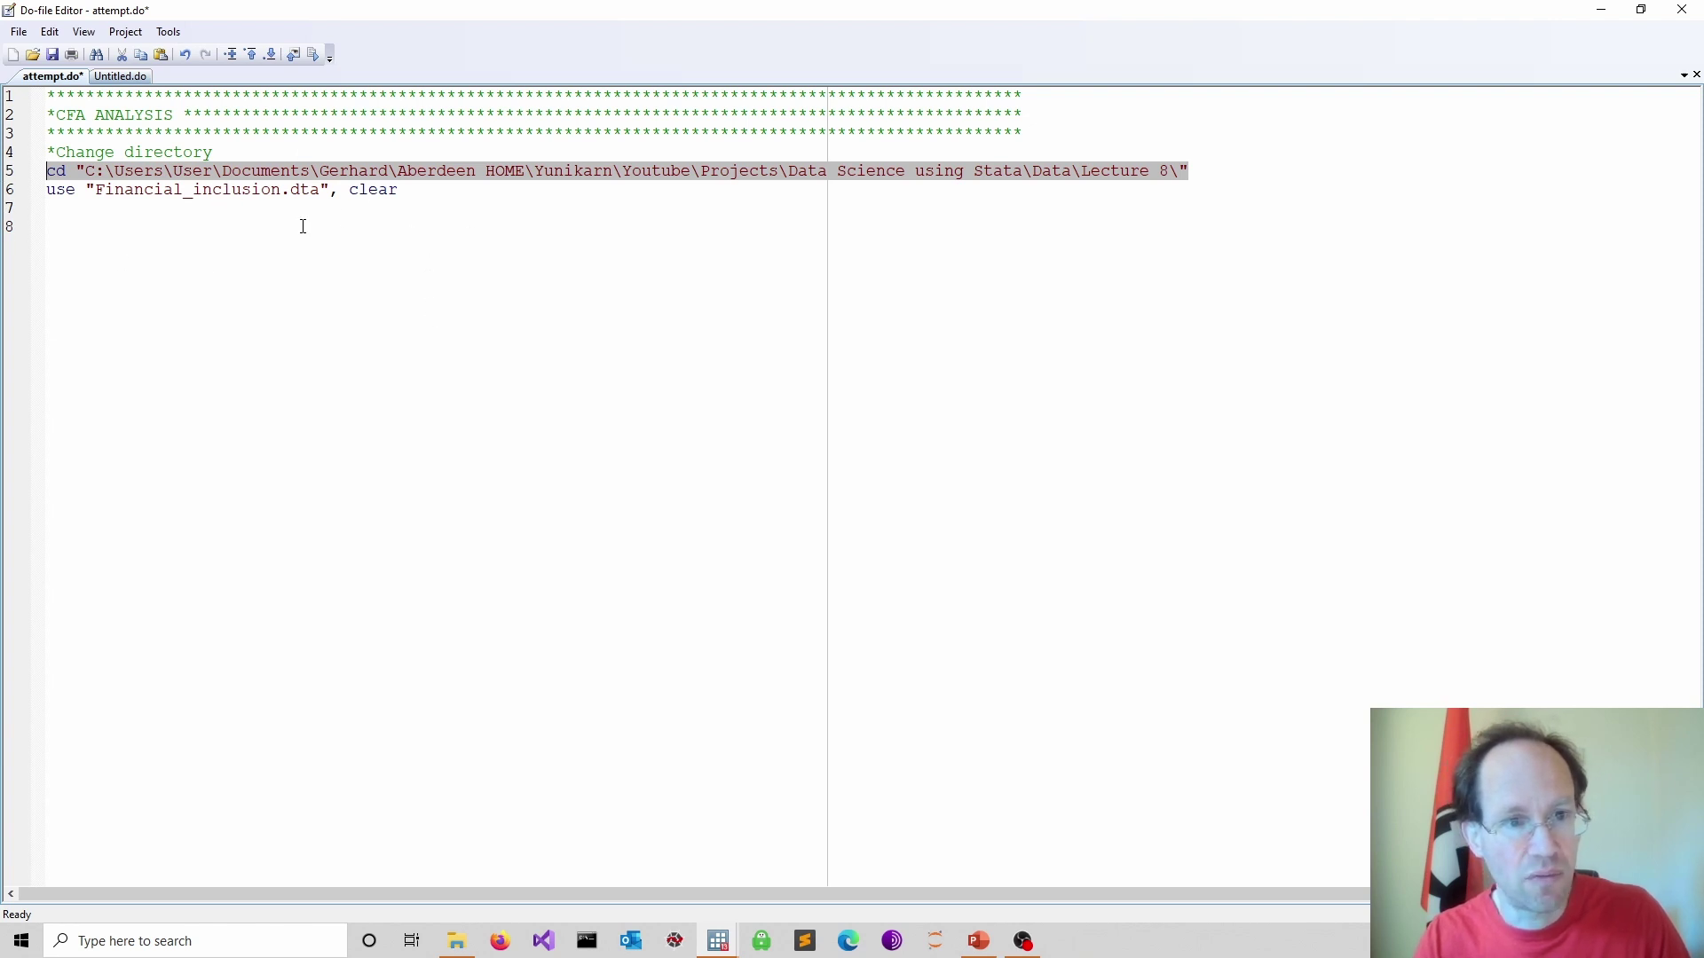
{"action": "left_click", "coordinate": [719, 941]}
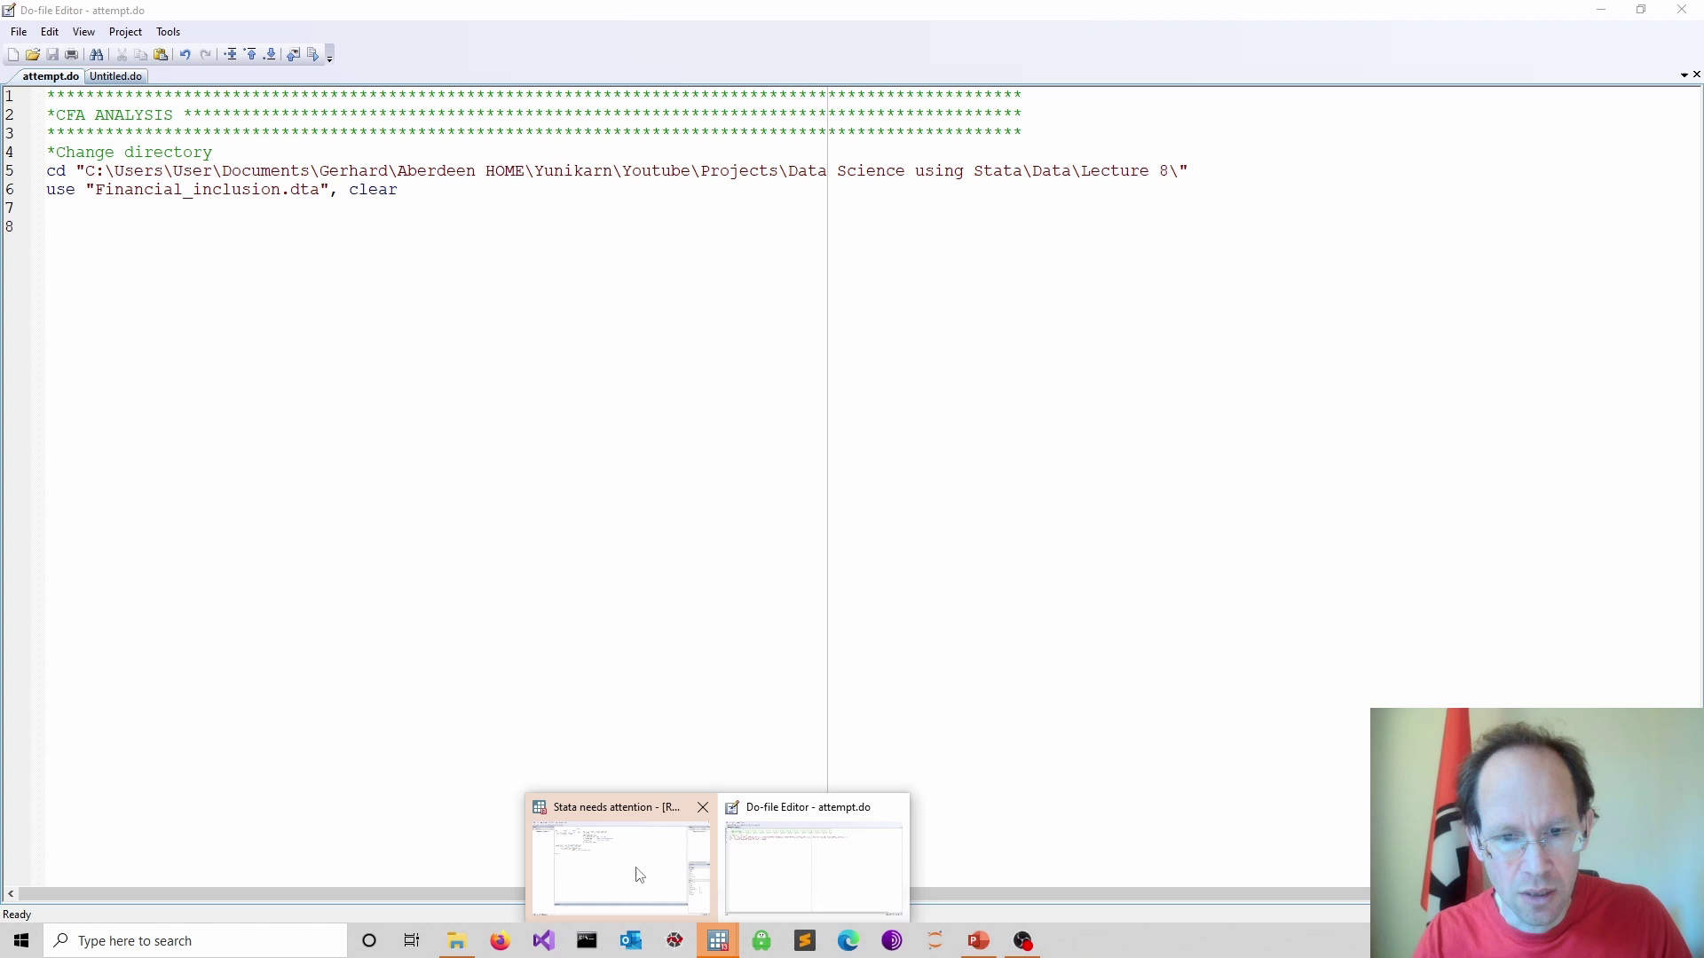
- Run des to list every Financial_inclusion.dta variable with its label, paging through the full list
{"action": "left_click", "coordinate": [624, 856]}
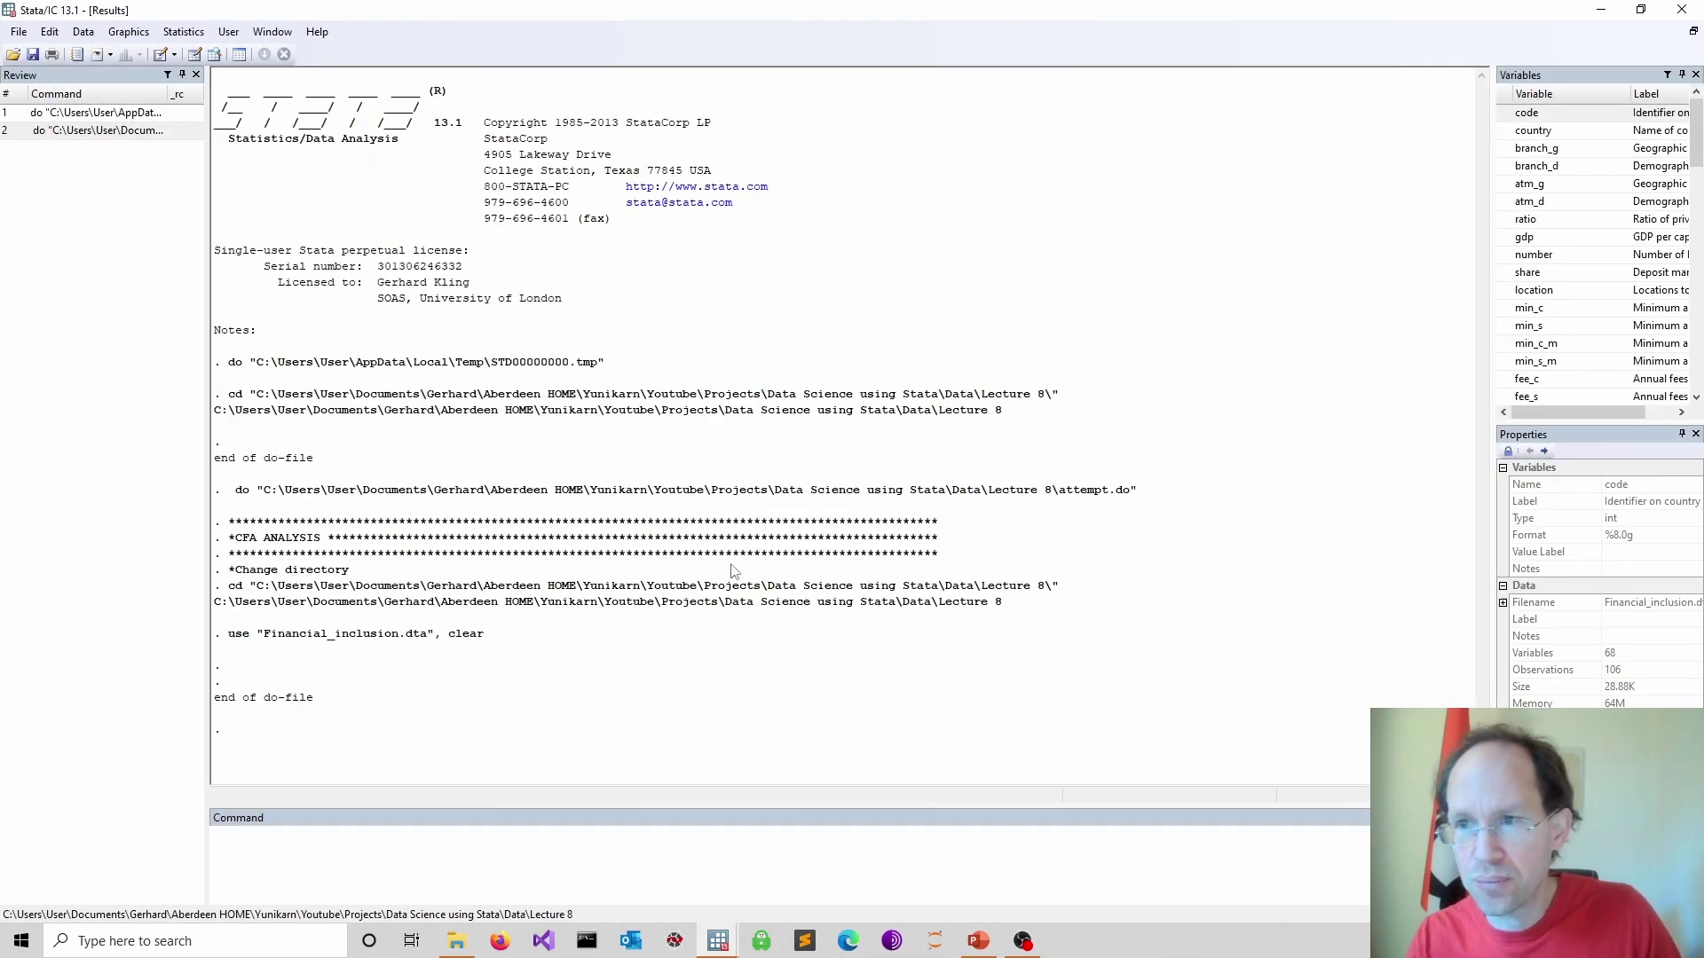
{"action": "left_click", "coordinate": [477, 882]}
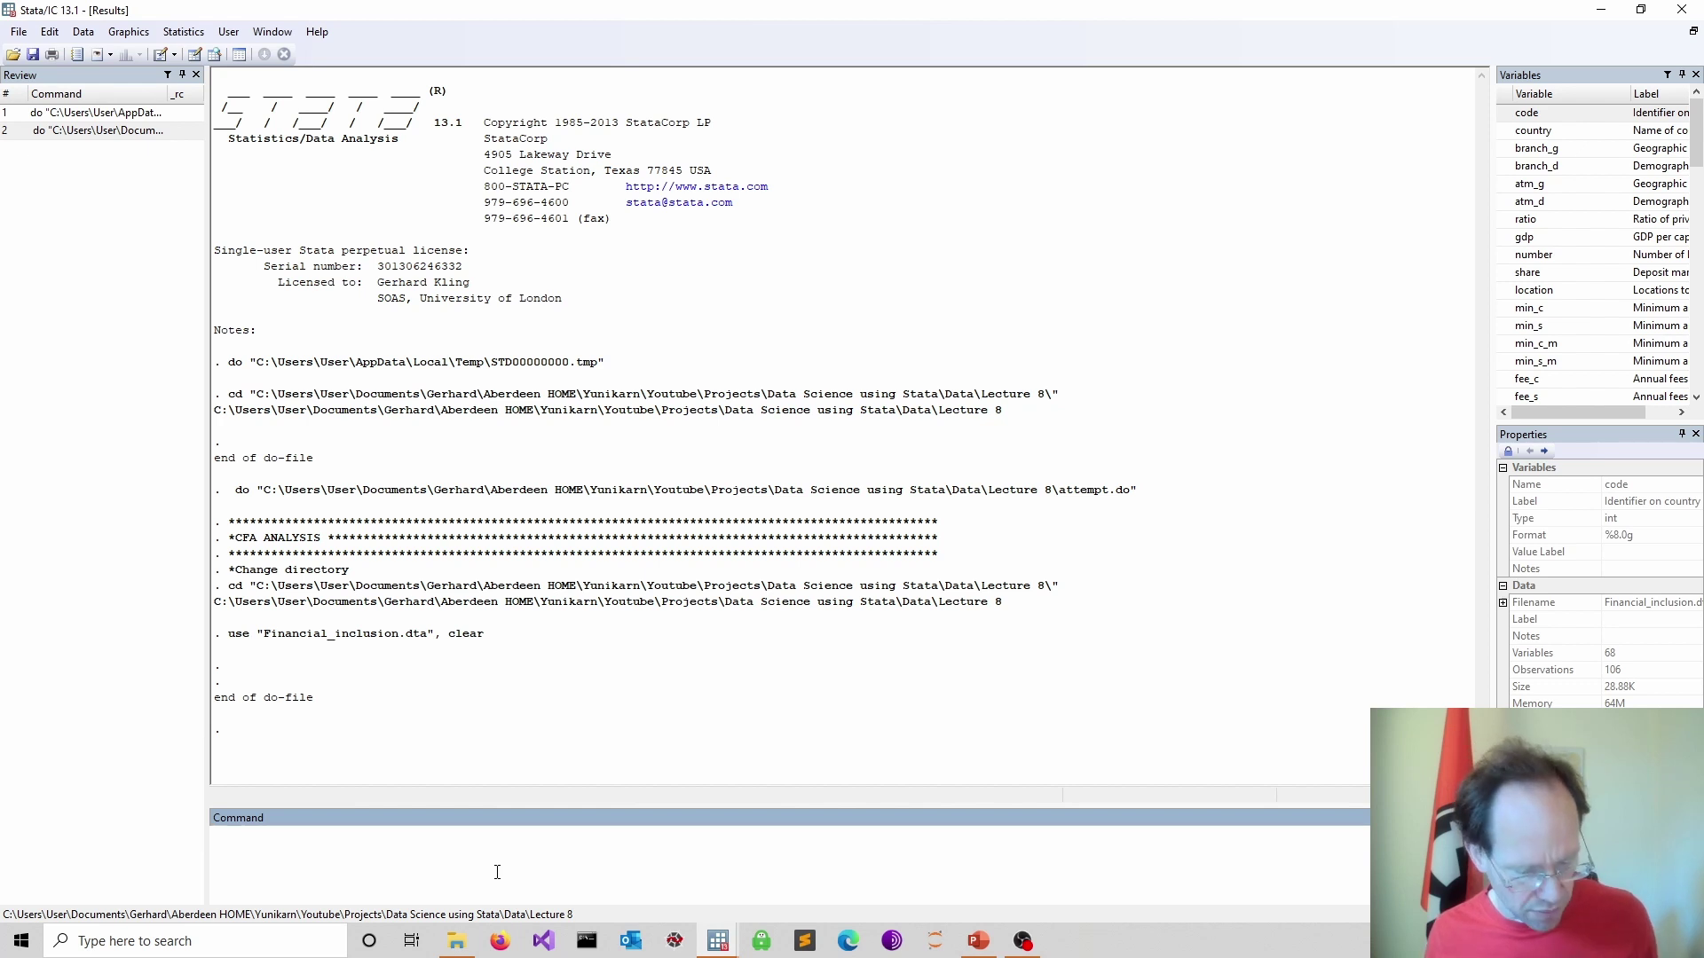
{"action": "type", "text": "des"}
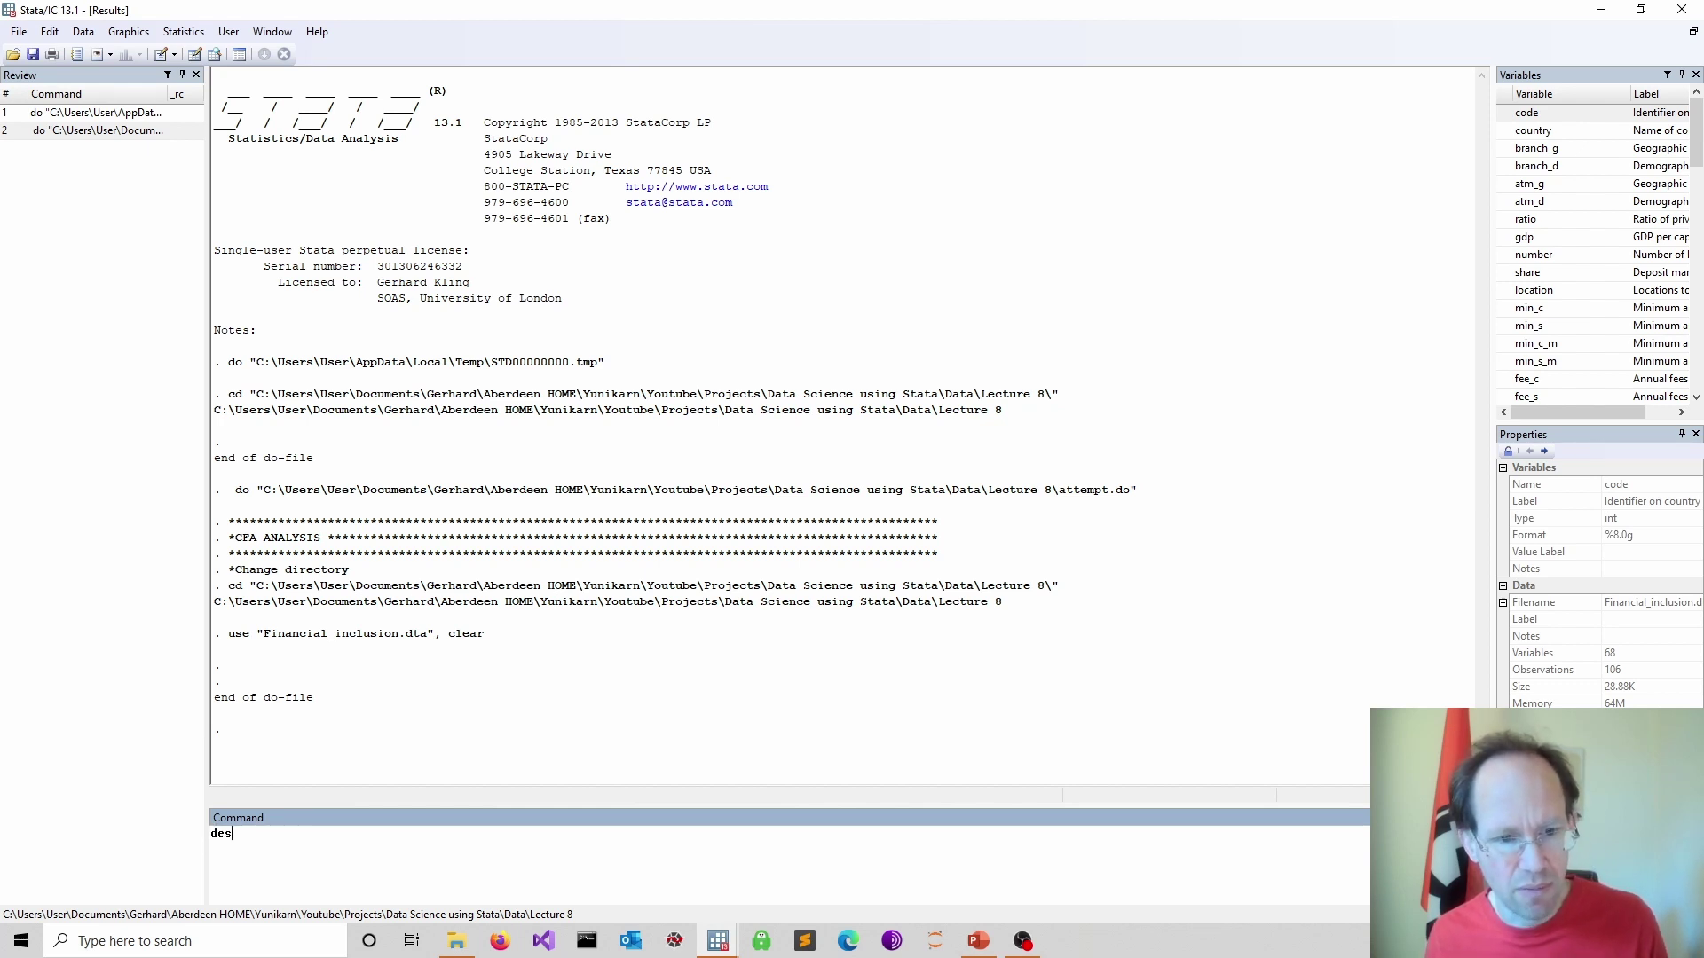
{"action": "key", "text": "Return"}
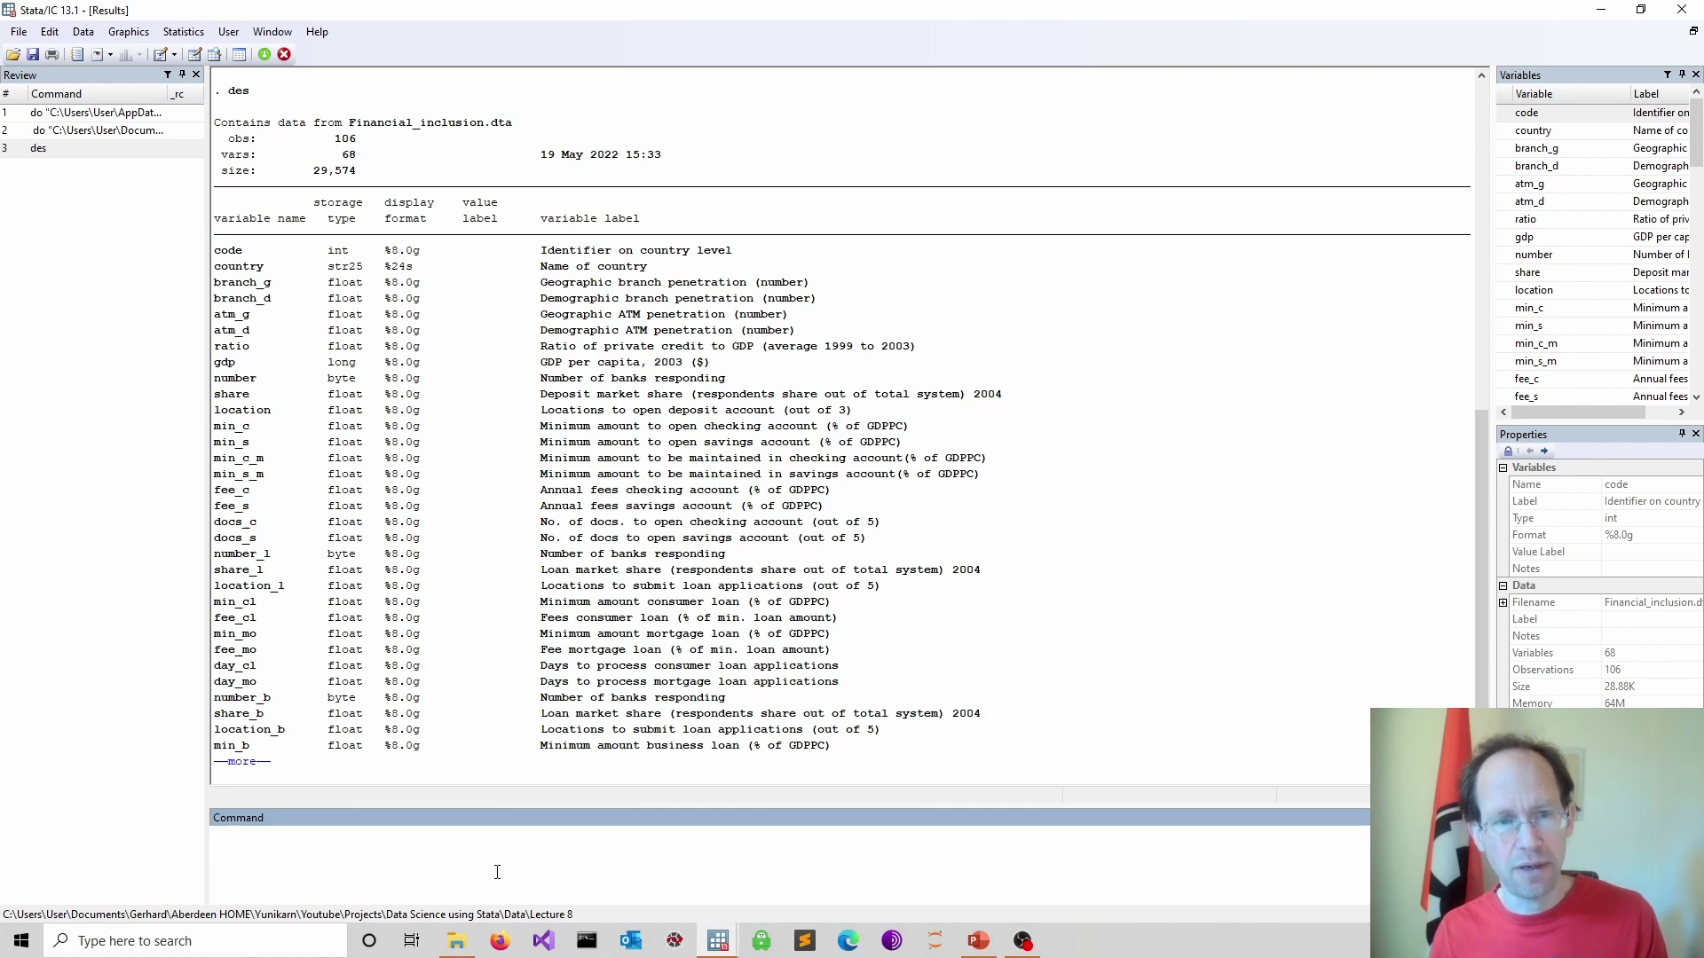
{"action": "left_click", "coordinate": [243, 763]}
{"action": "scroll", "coordinate": [448, 710], "scroll_direction": "up", "scroll_amount": 12}
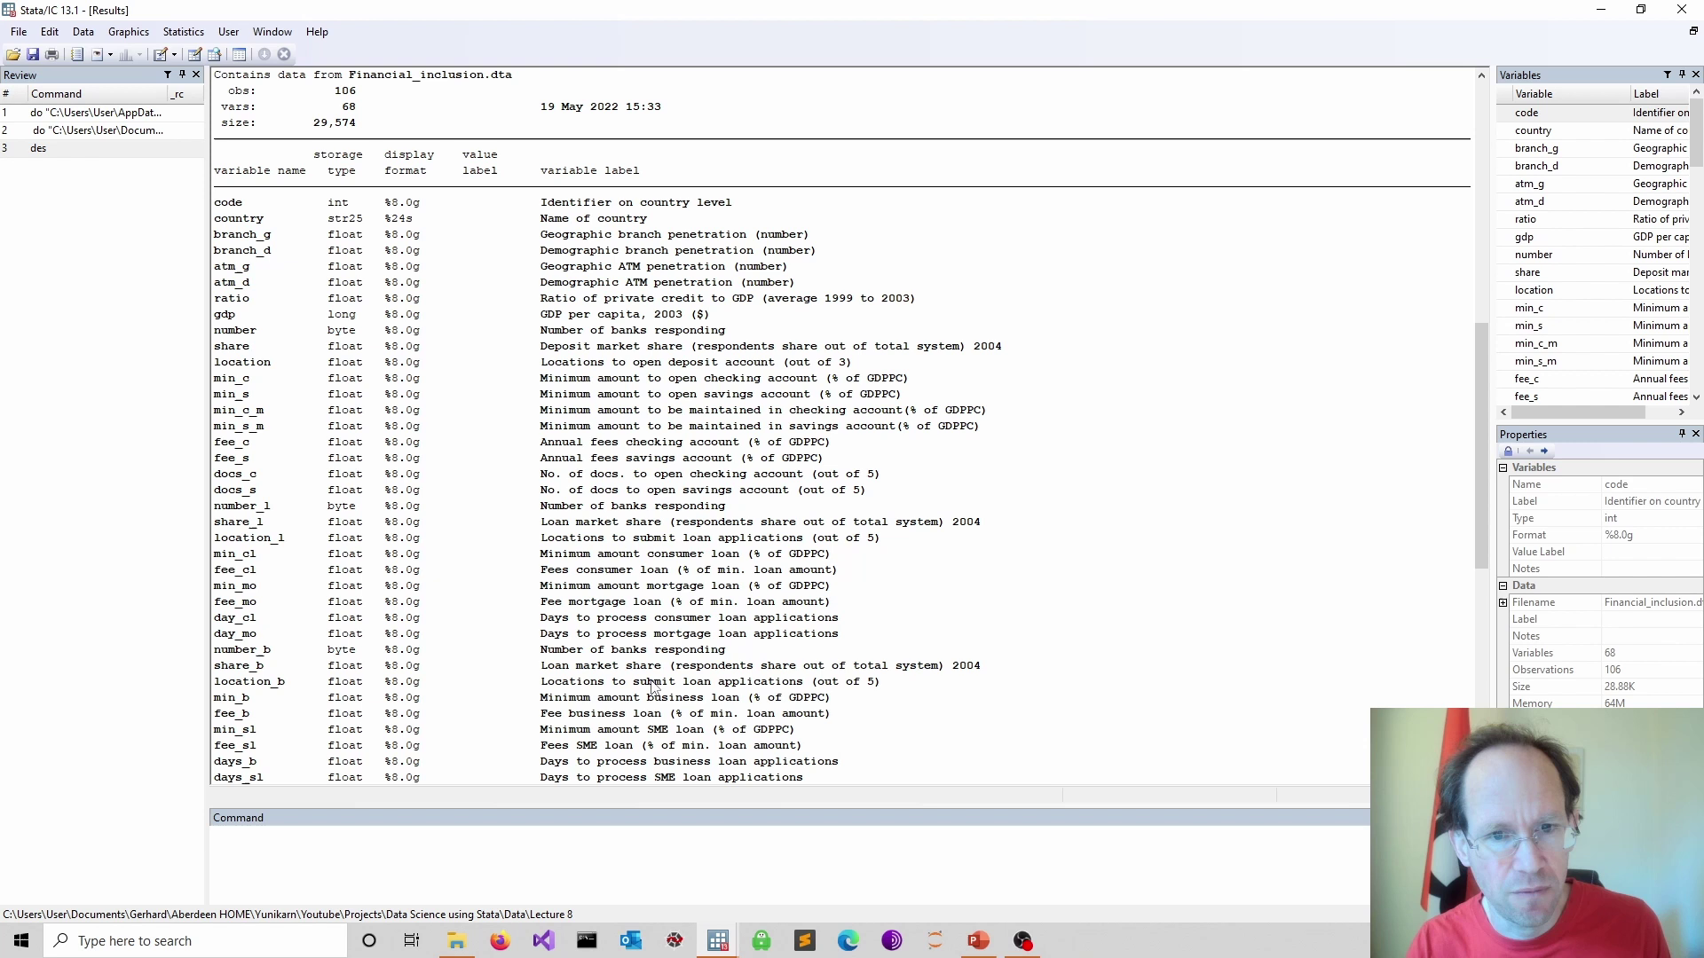
{"action": "scroll", "coordinate": [932, 501], "scroll_direction": "down", "scroll_amount": 2}
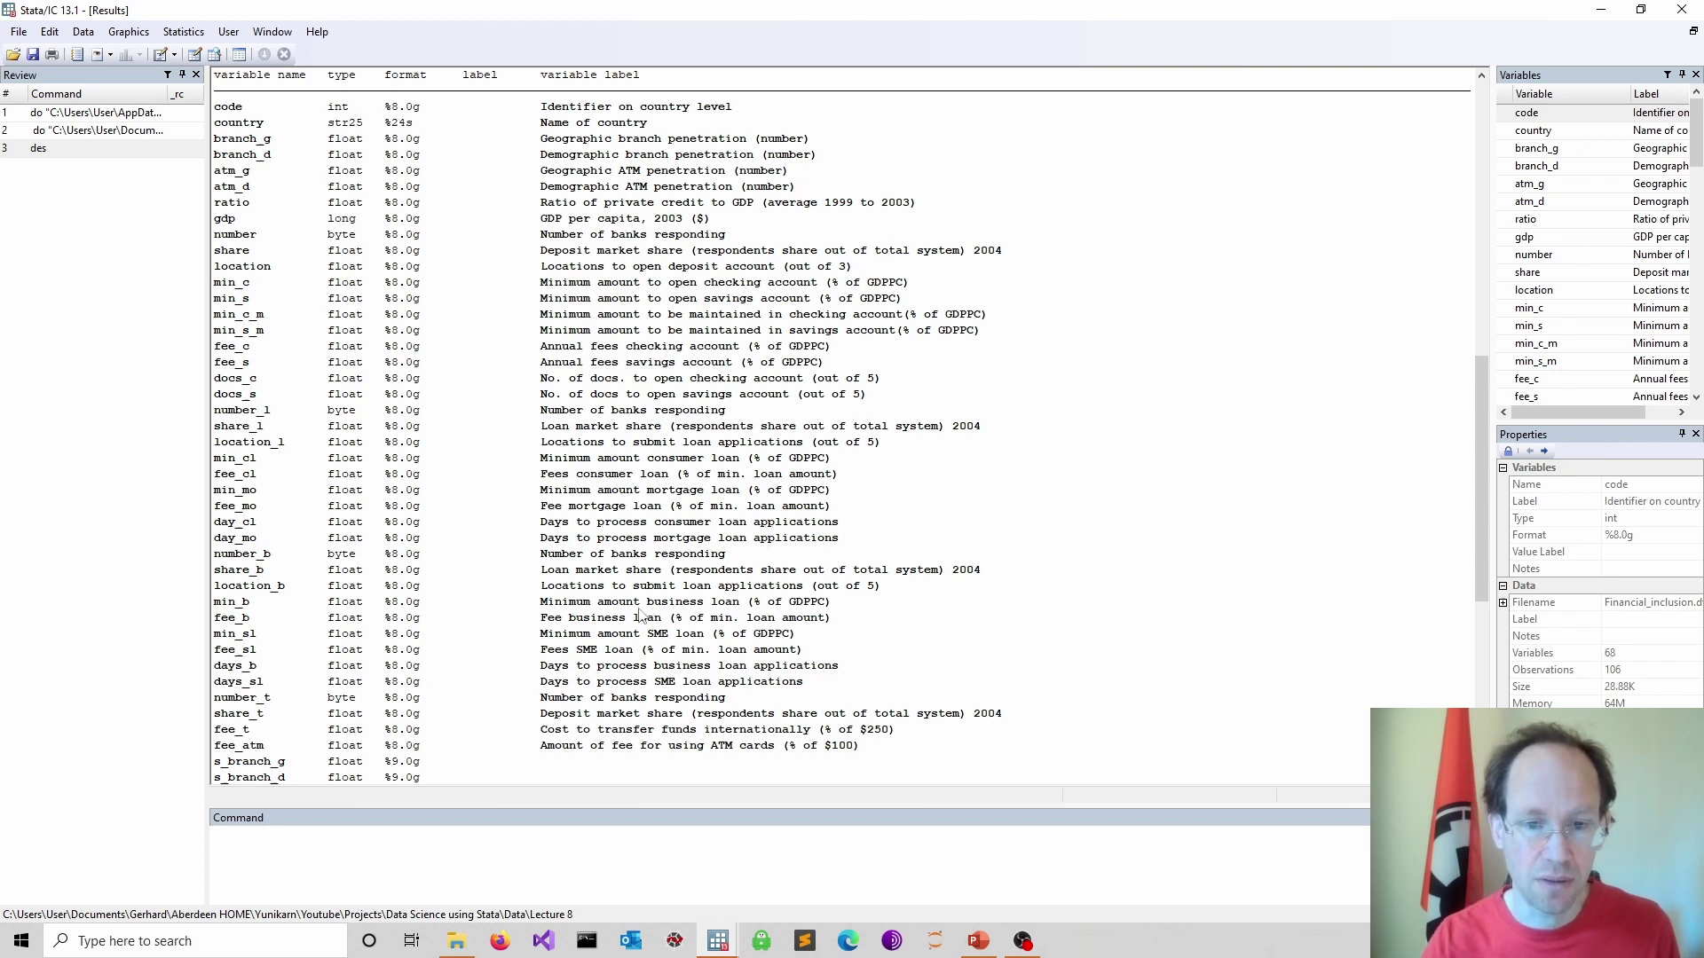
{"action": "left_click_drag", "start_coordinate": [541, 668], "coordinate": [867, 678]}
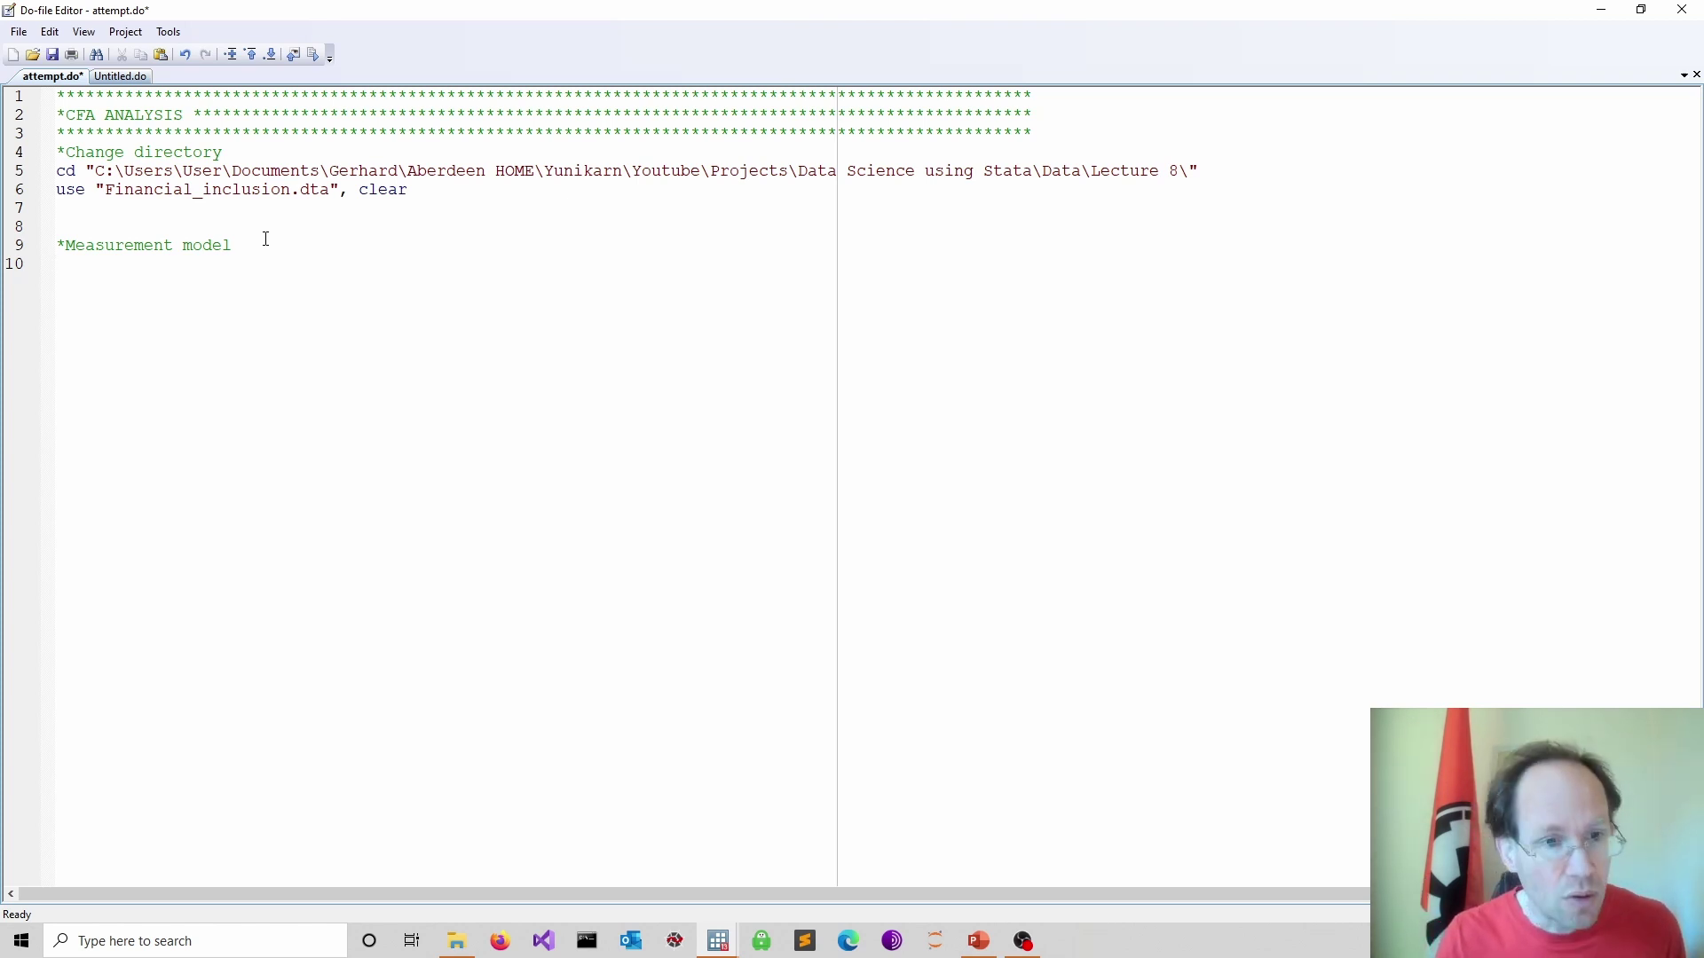
- Write sem (EASE -> …) on line 10 with the twelve indicators s_location through s_day_mo
{"action": "type", "text": "sem"}
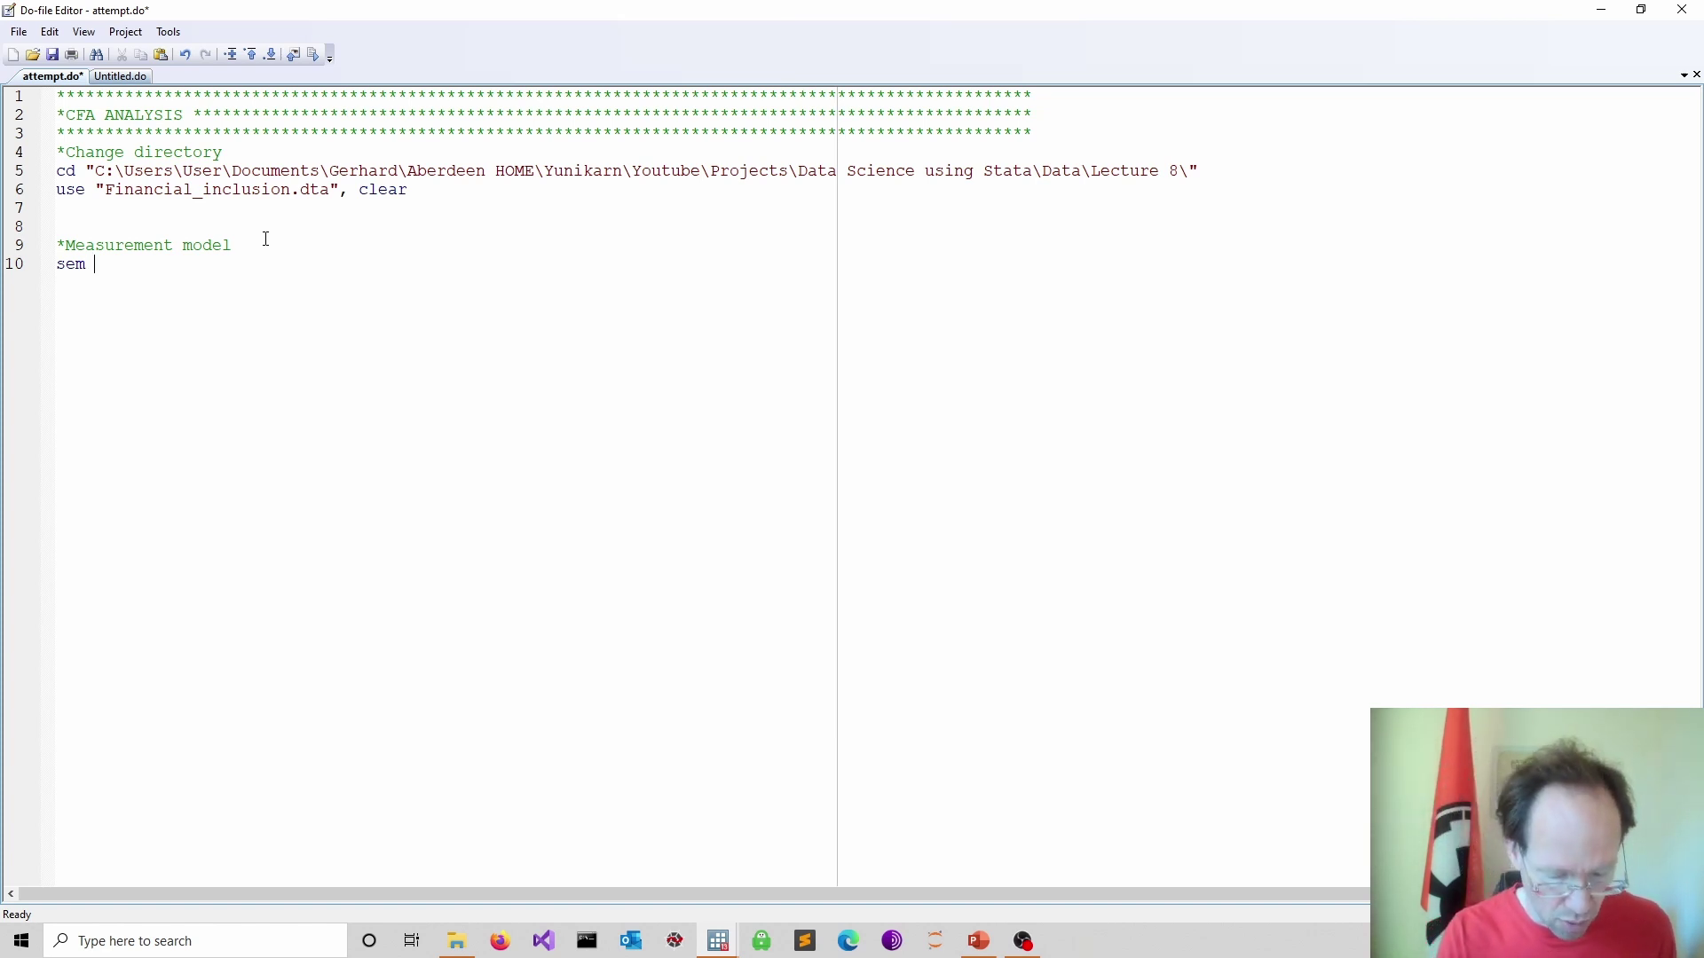
{"action": "type", "text": " ("}
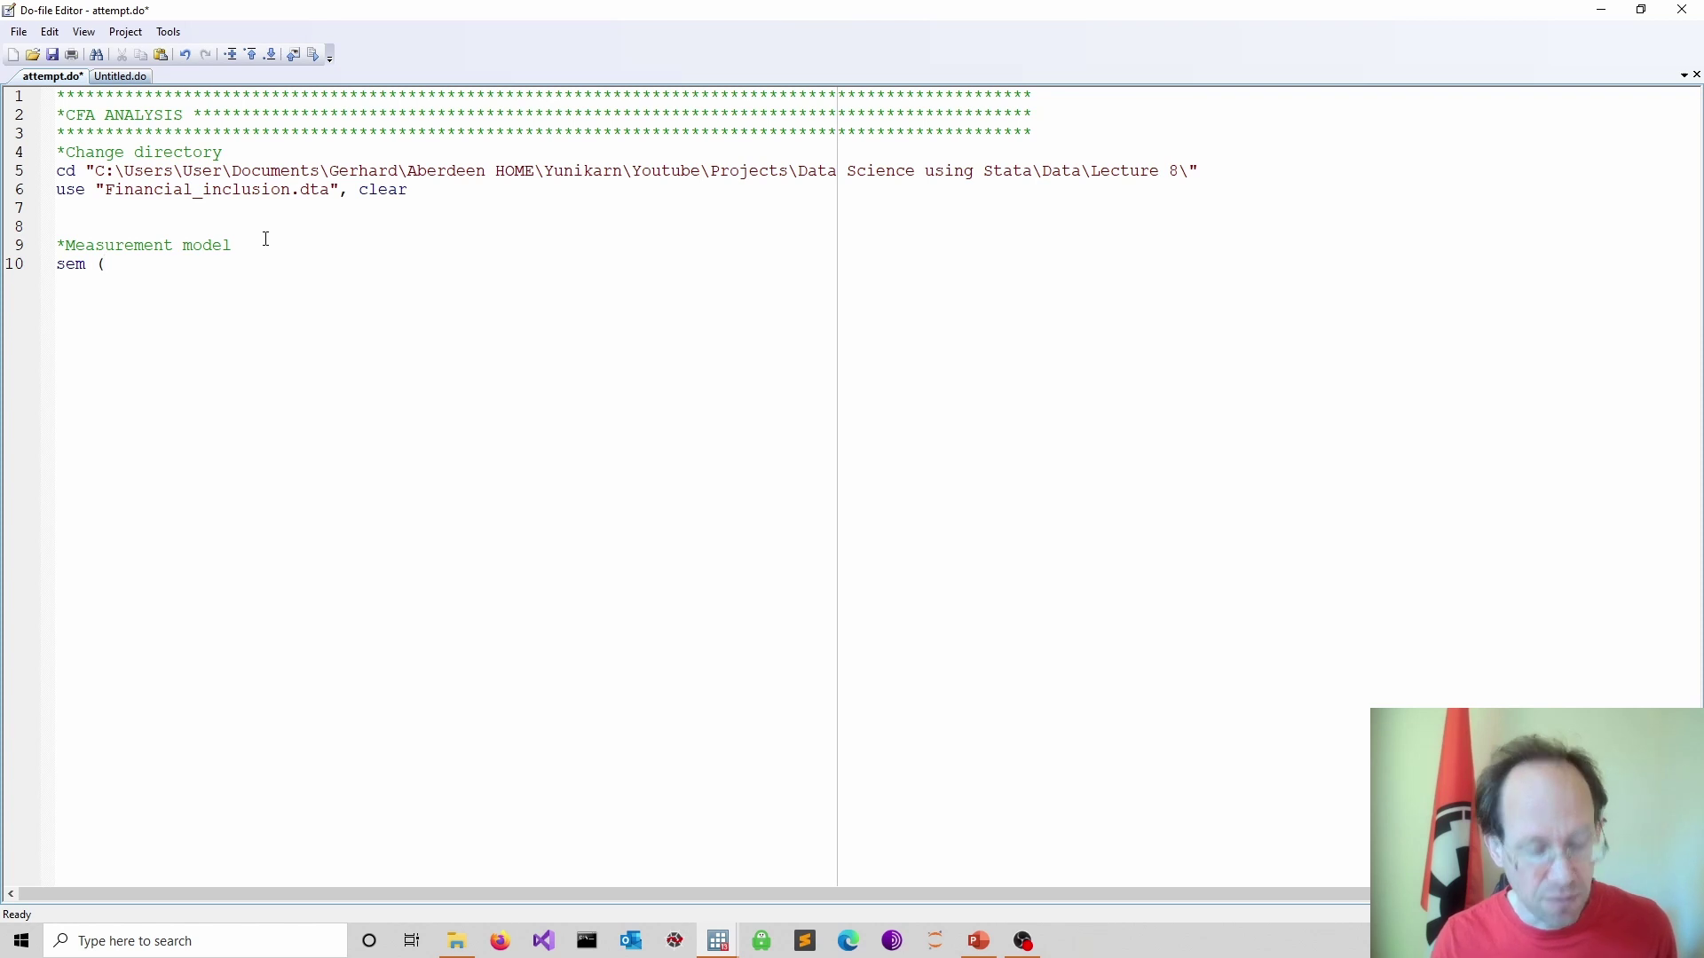
{"action": "type", "text": ")"}
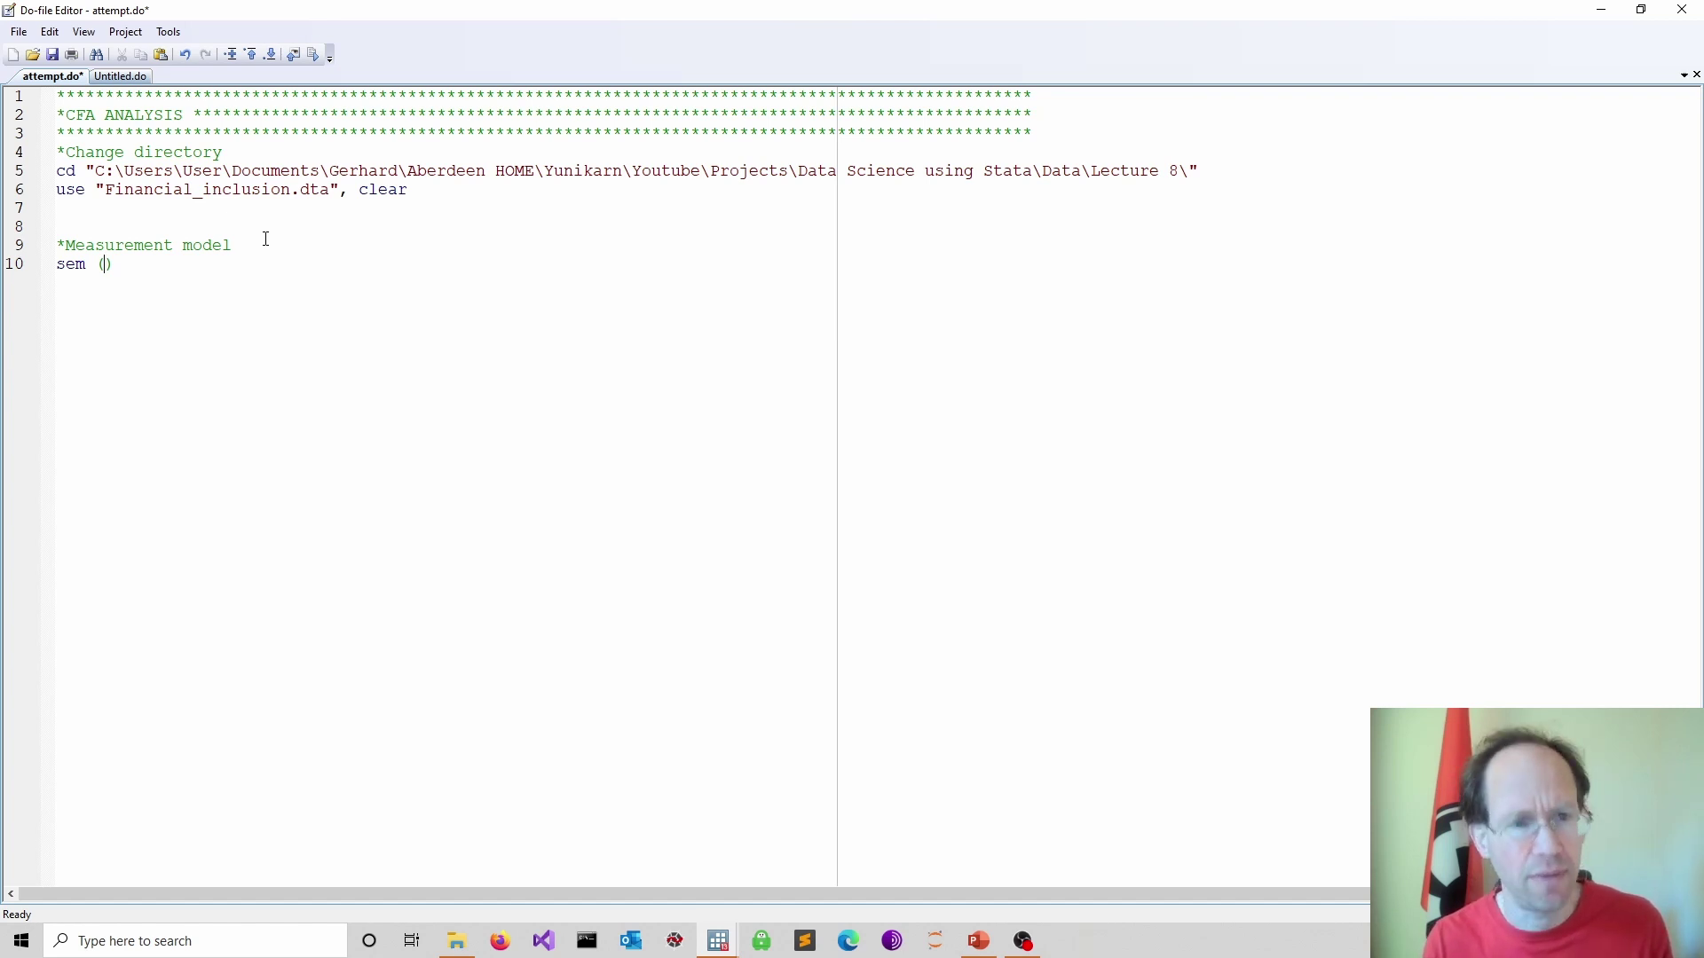
{"action": "type", "text": "EASE"}
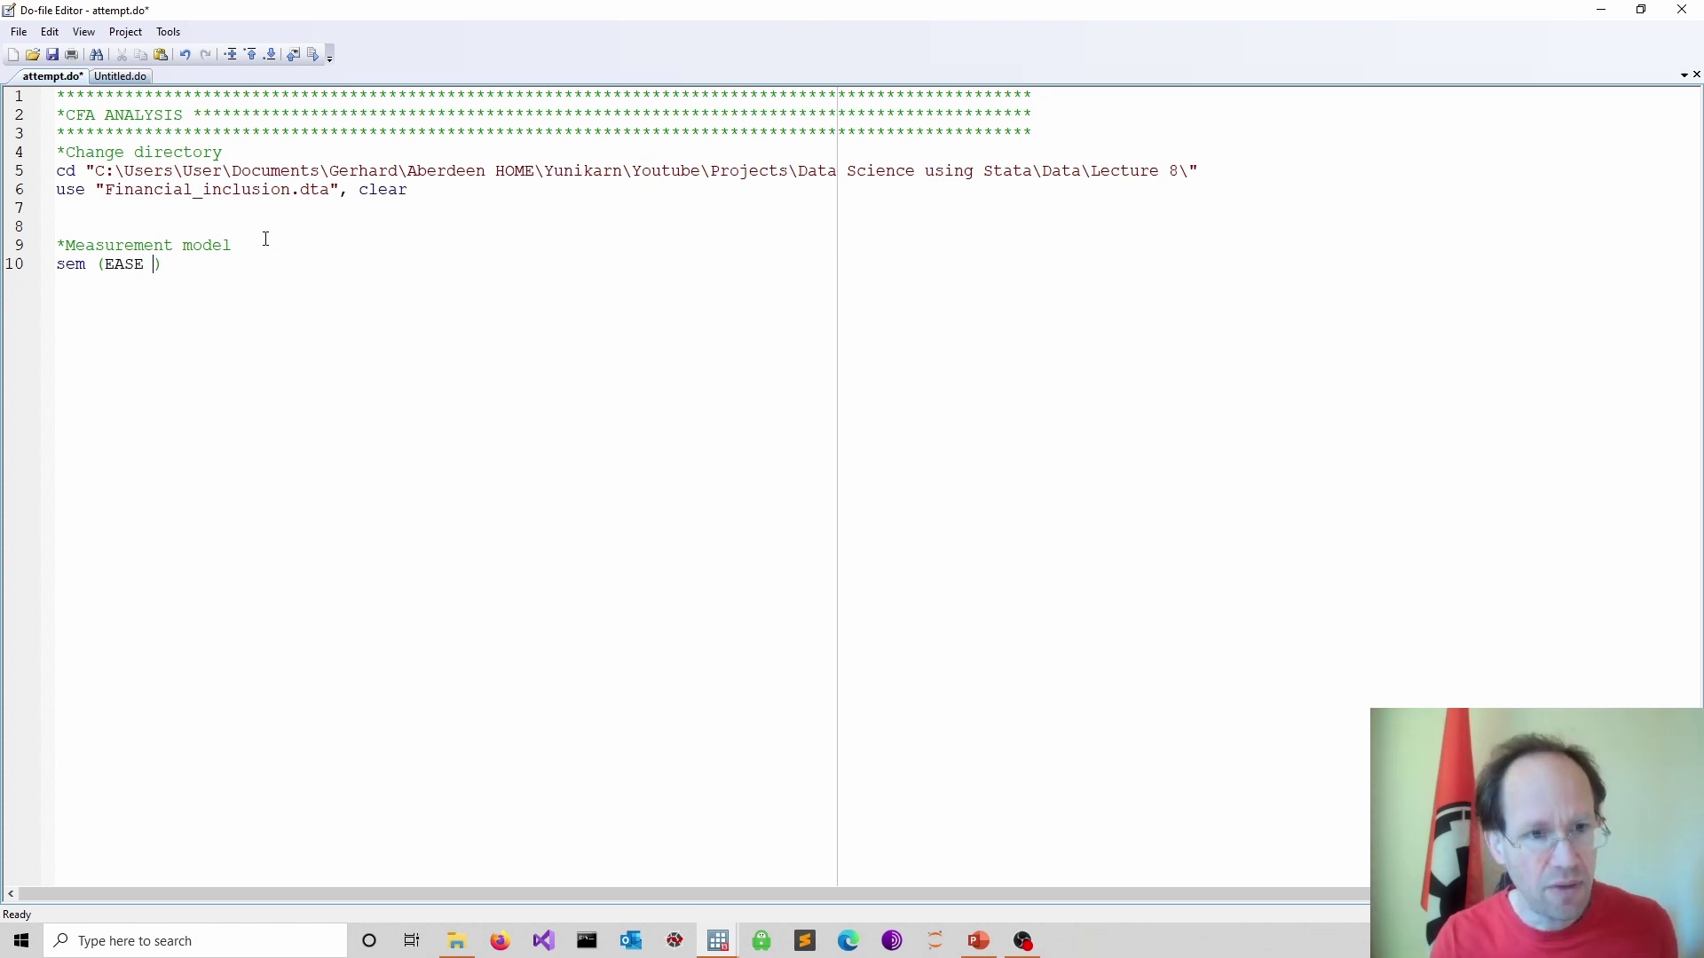
{"action": "type", "text": " -"}
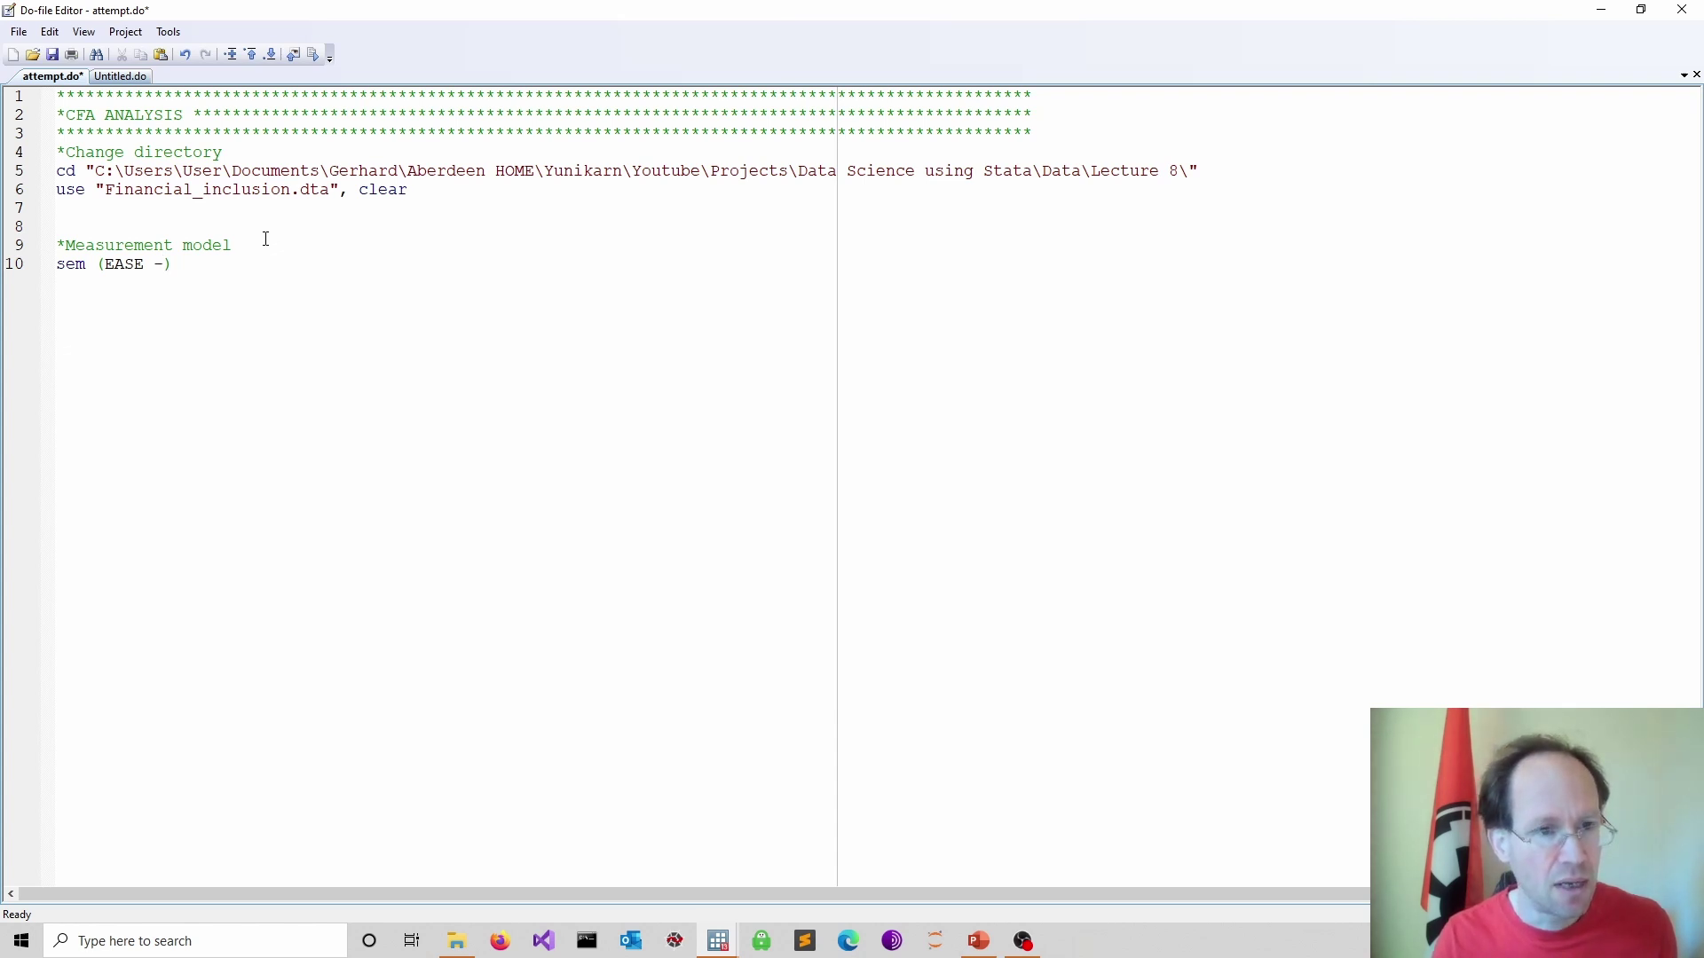
{"action": "type", "text": ">"}
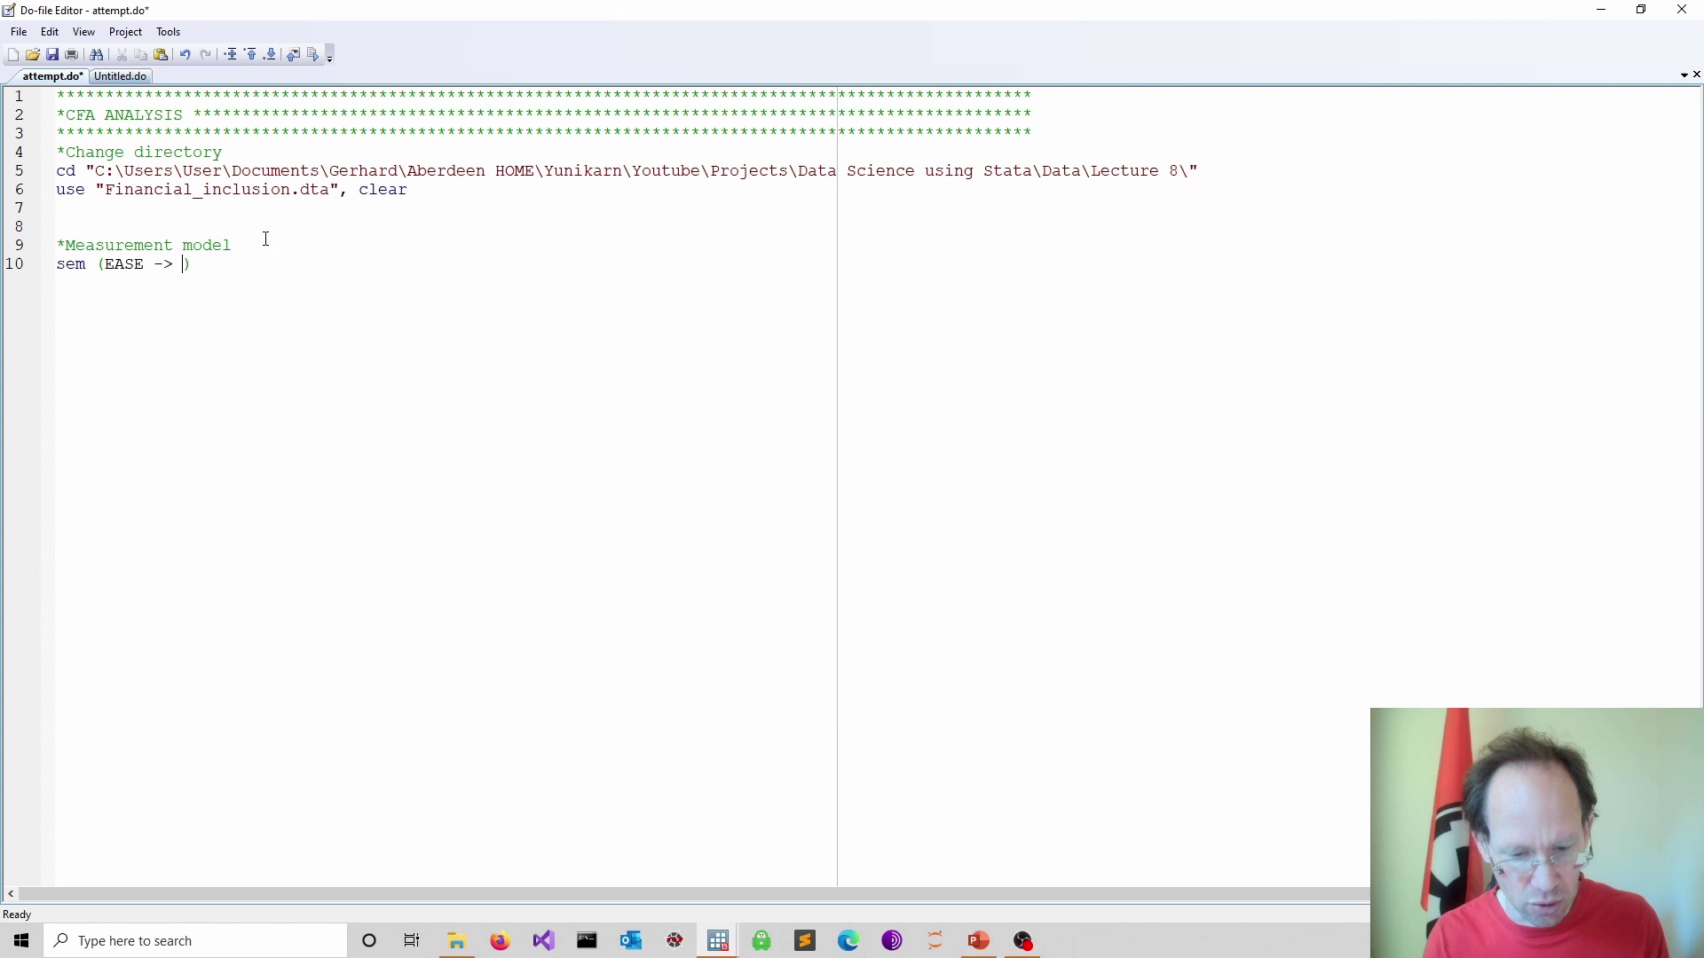
{"action": "type", "text": "s_location s_min_c s_min_s s_min_c_m s_min_s_m s_docs_s s_docs_c s_location_l s_min_cl s_min_mo s_day_cl s_day_mo"}
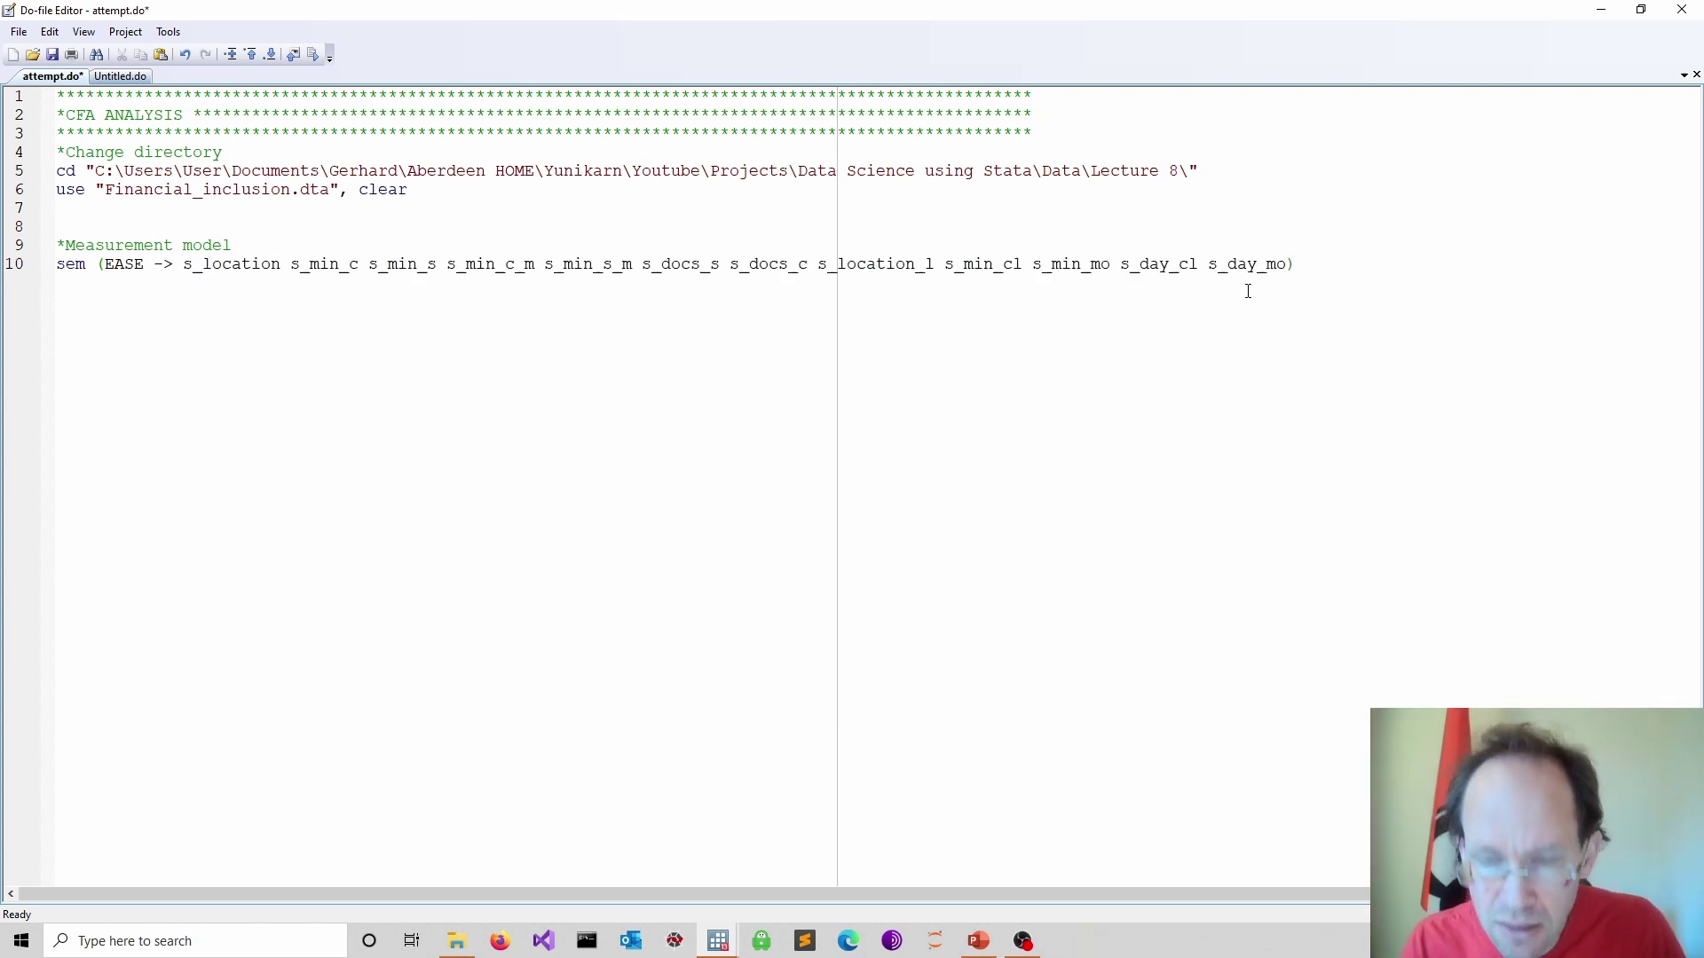
- Append , method(ml) latent(EASE) standardized to the sem line and run the do-file
{"action": "left_click", "coordinate": [1366, 262]}
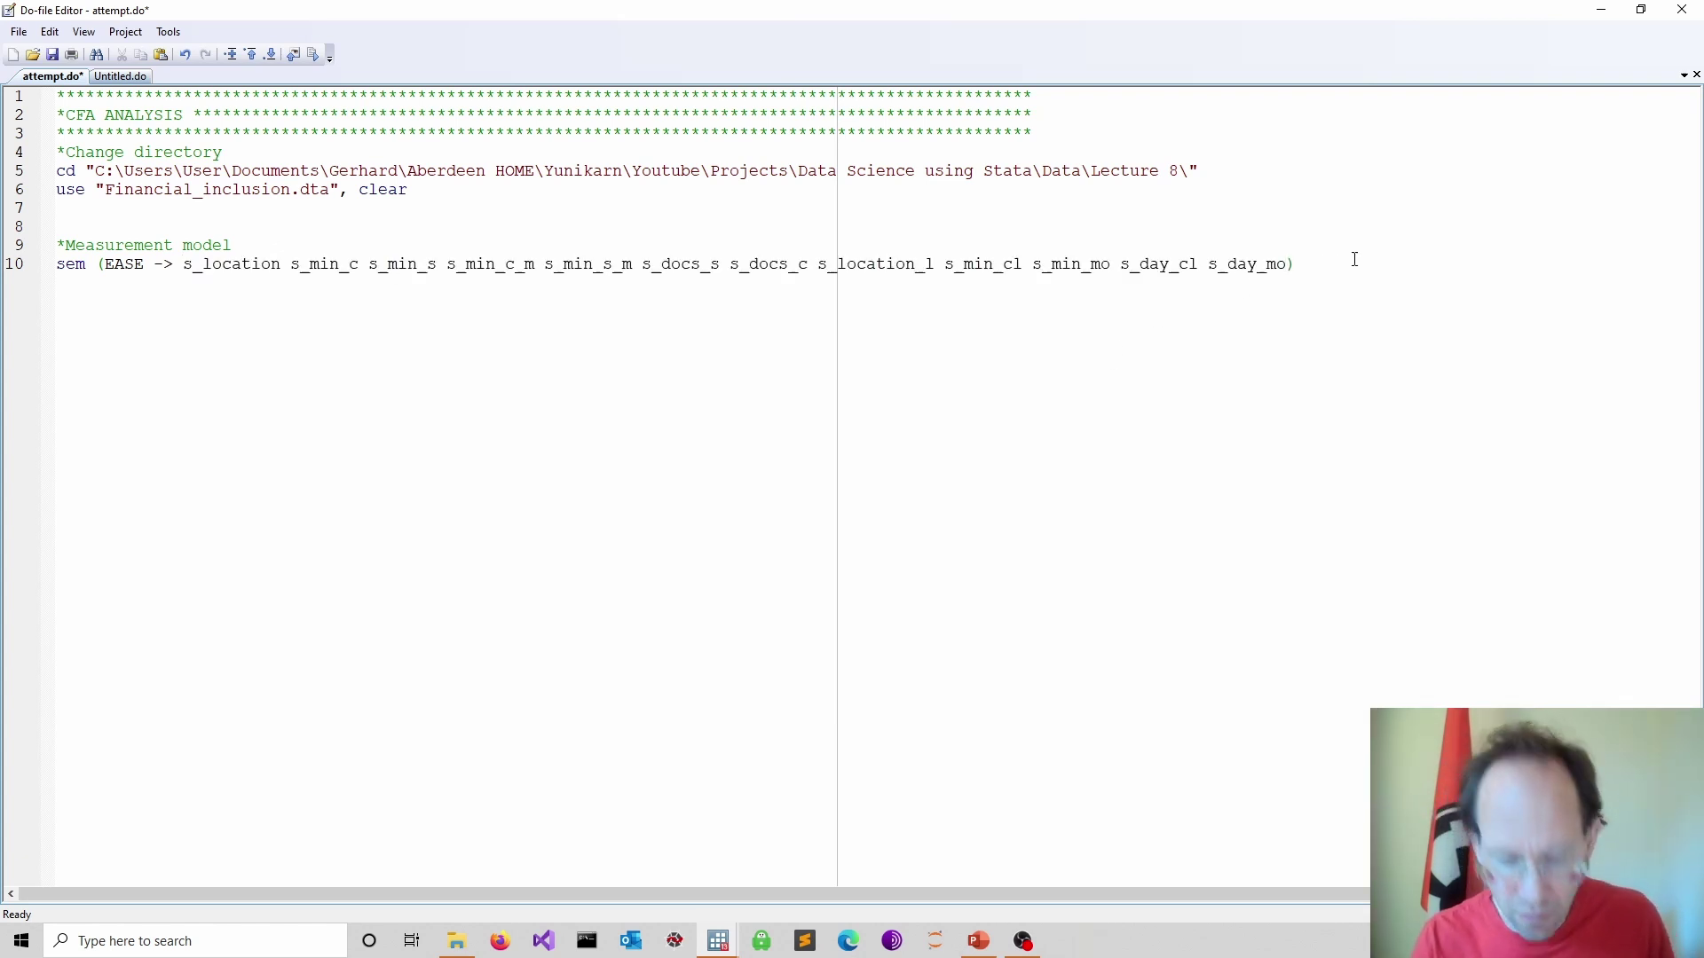
{"action": "type", "text": "///"}
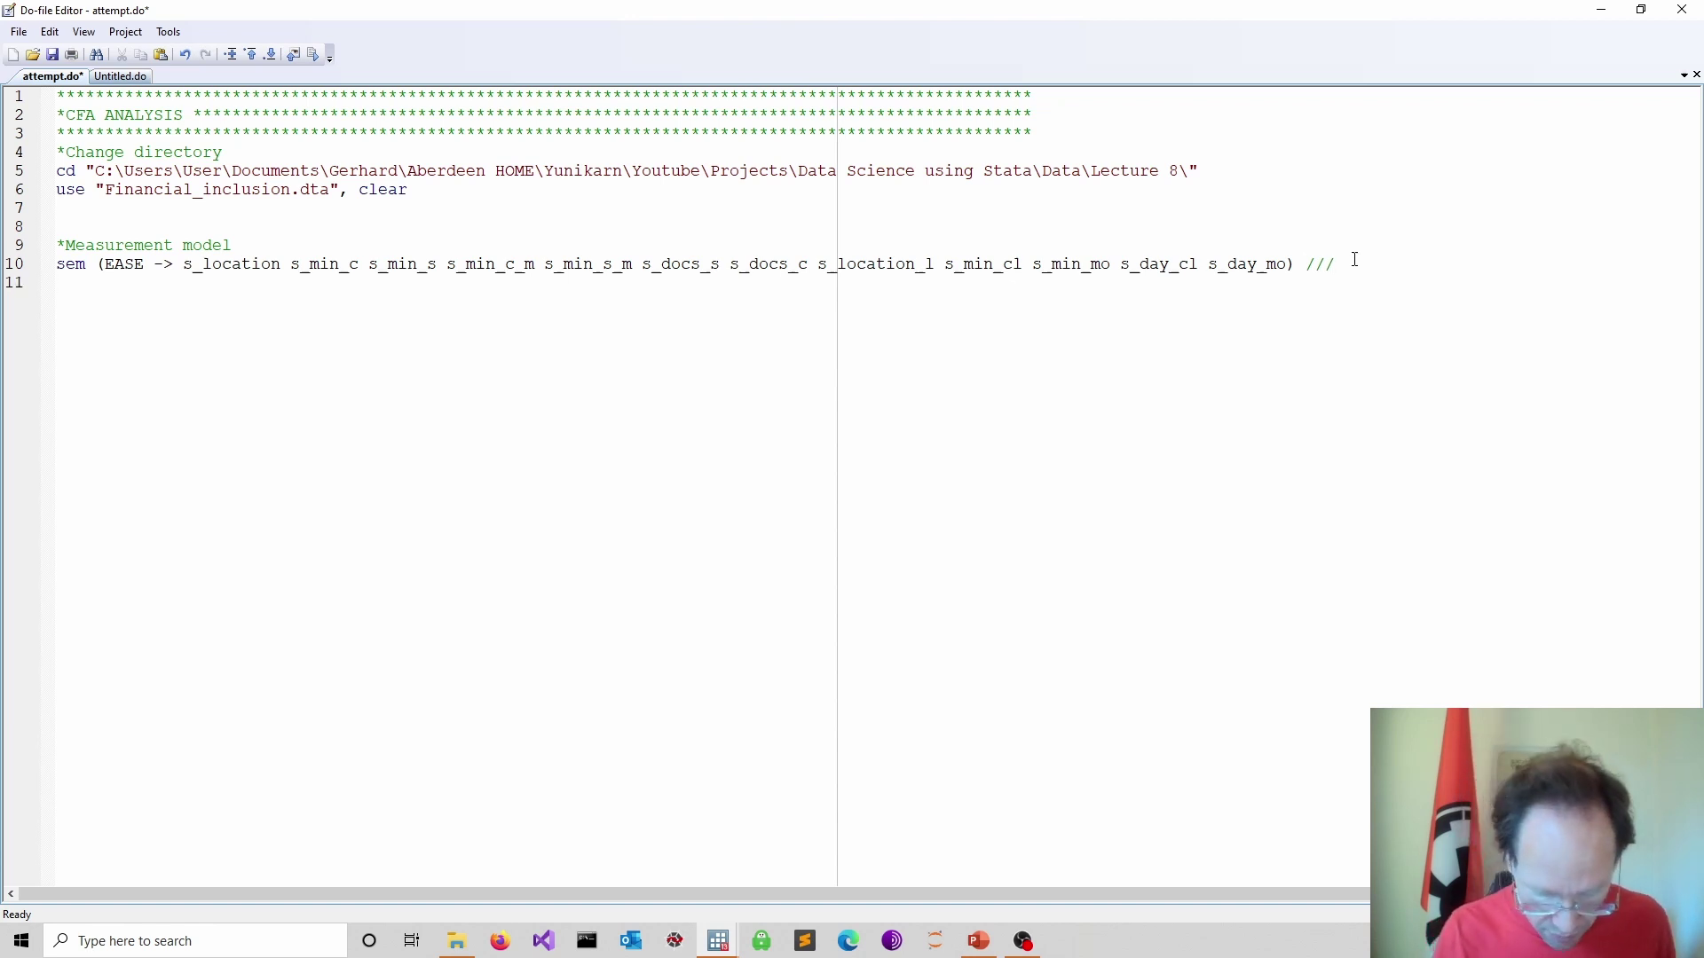
{"action": "type", "text": " > ,"}
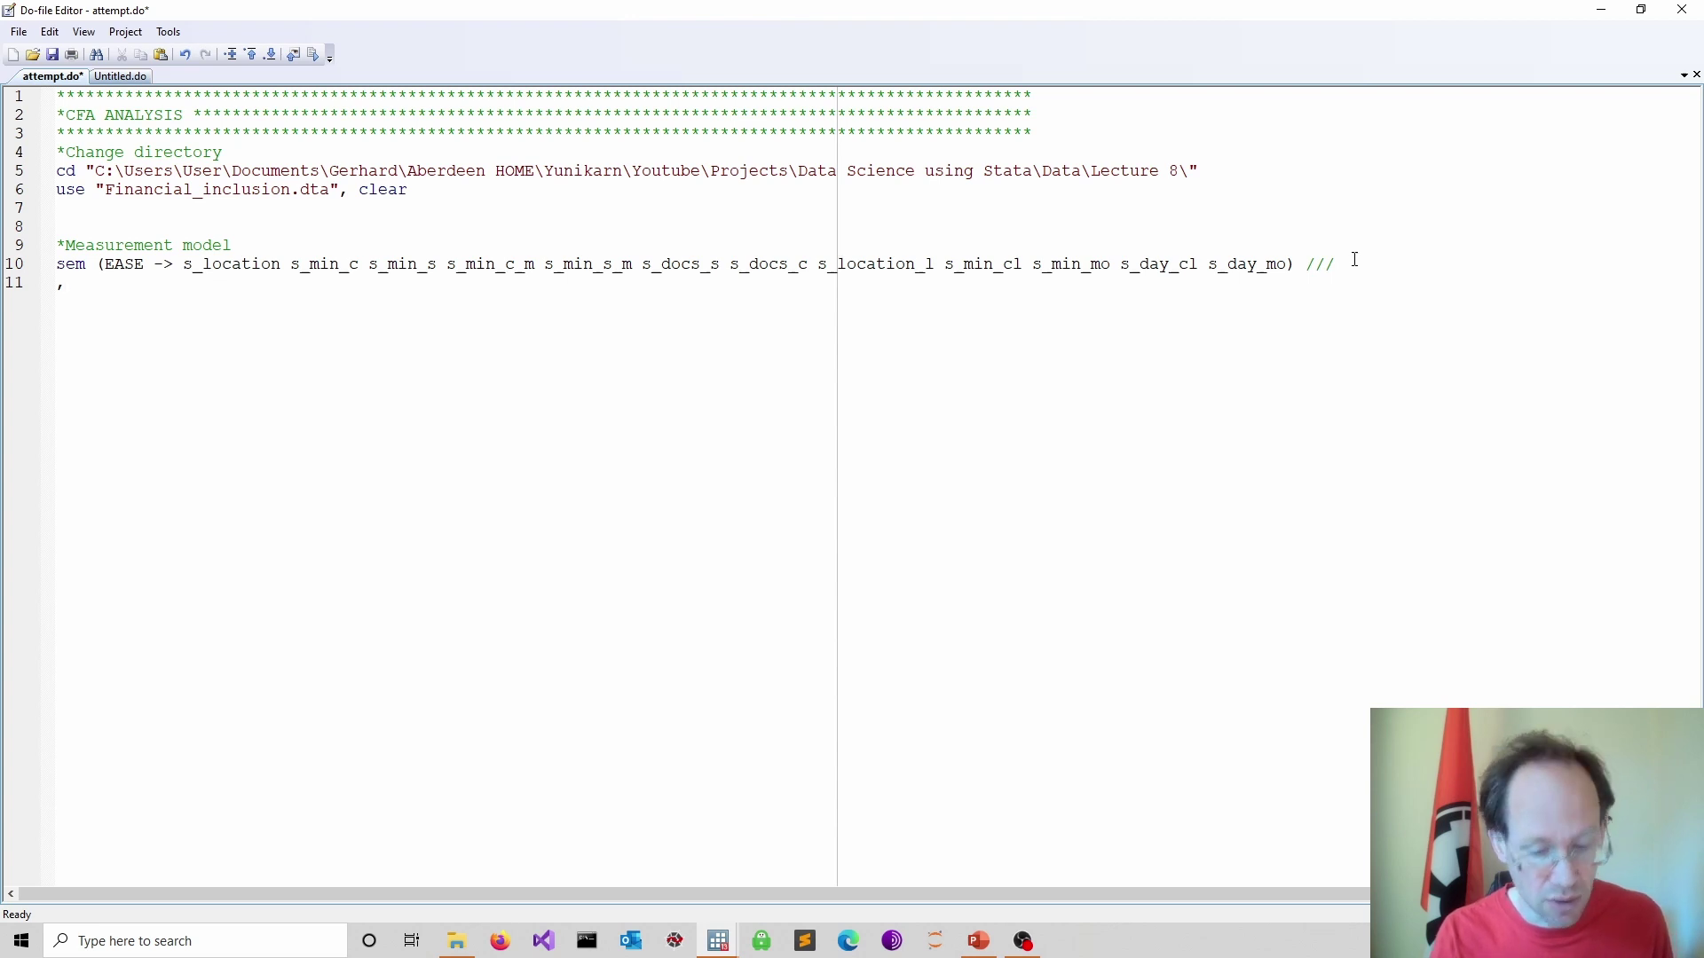
{"action": "type", "text": " meth"}
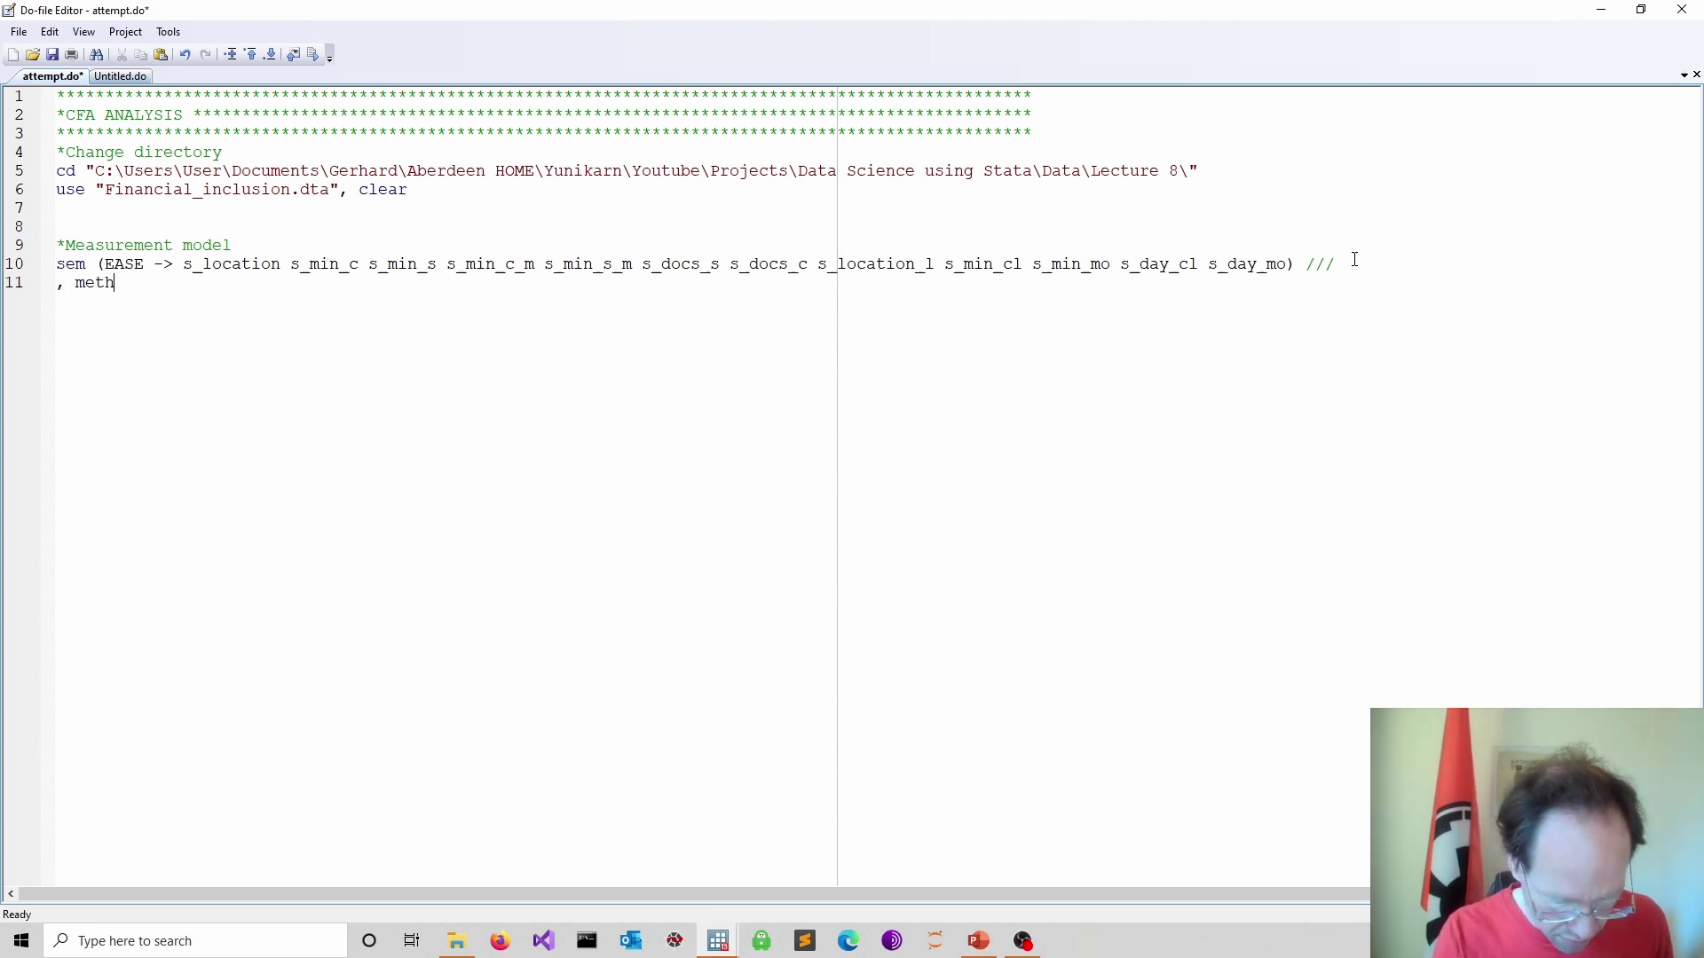
{"action": "type", "text": "od(ml) l"}
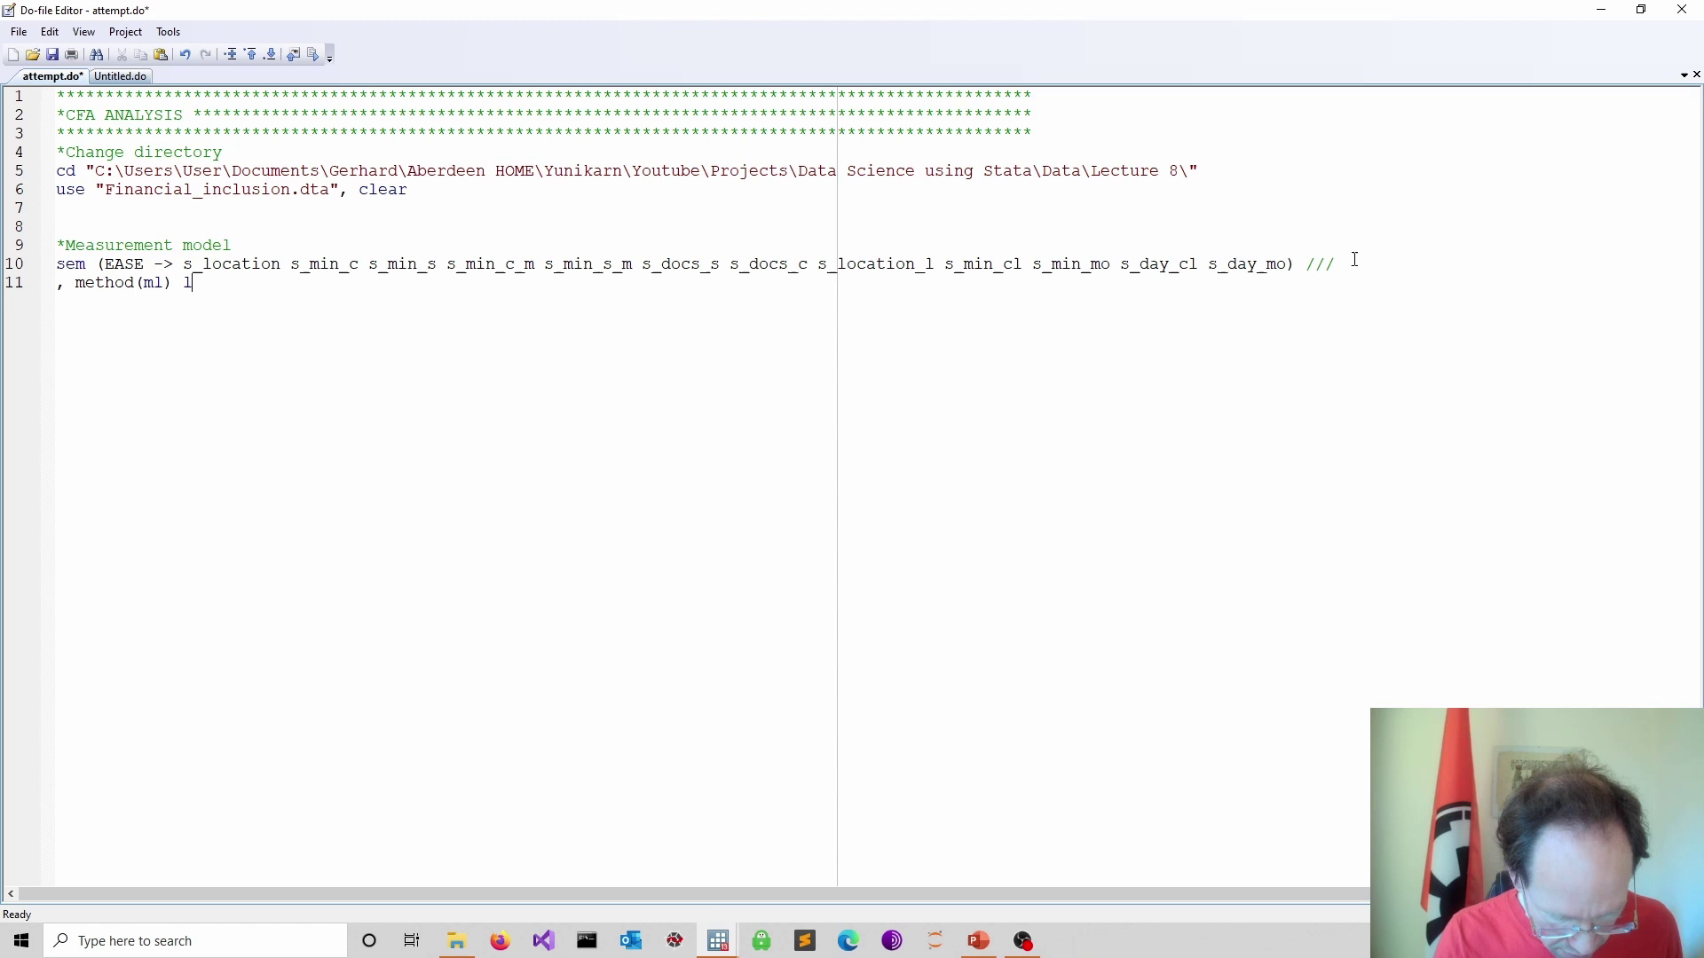
{"action": "type", "text": "atent(EASE) "}
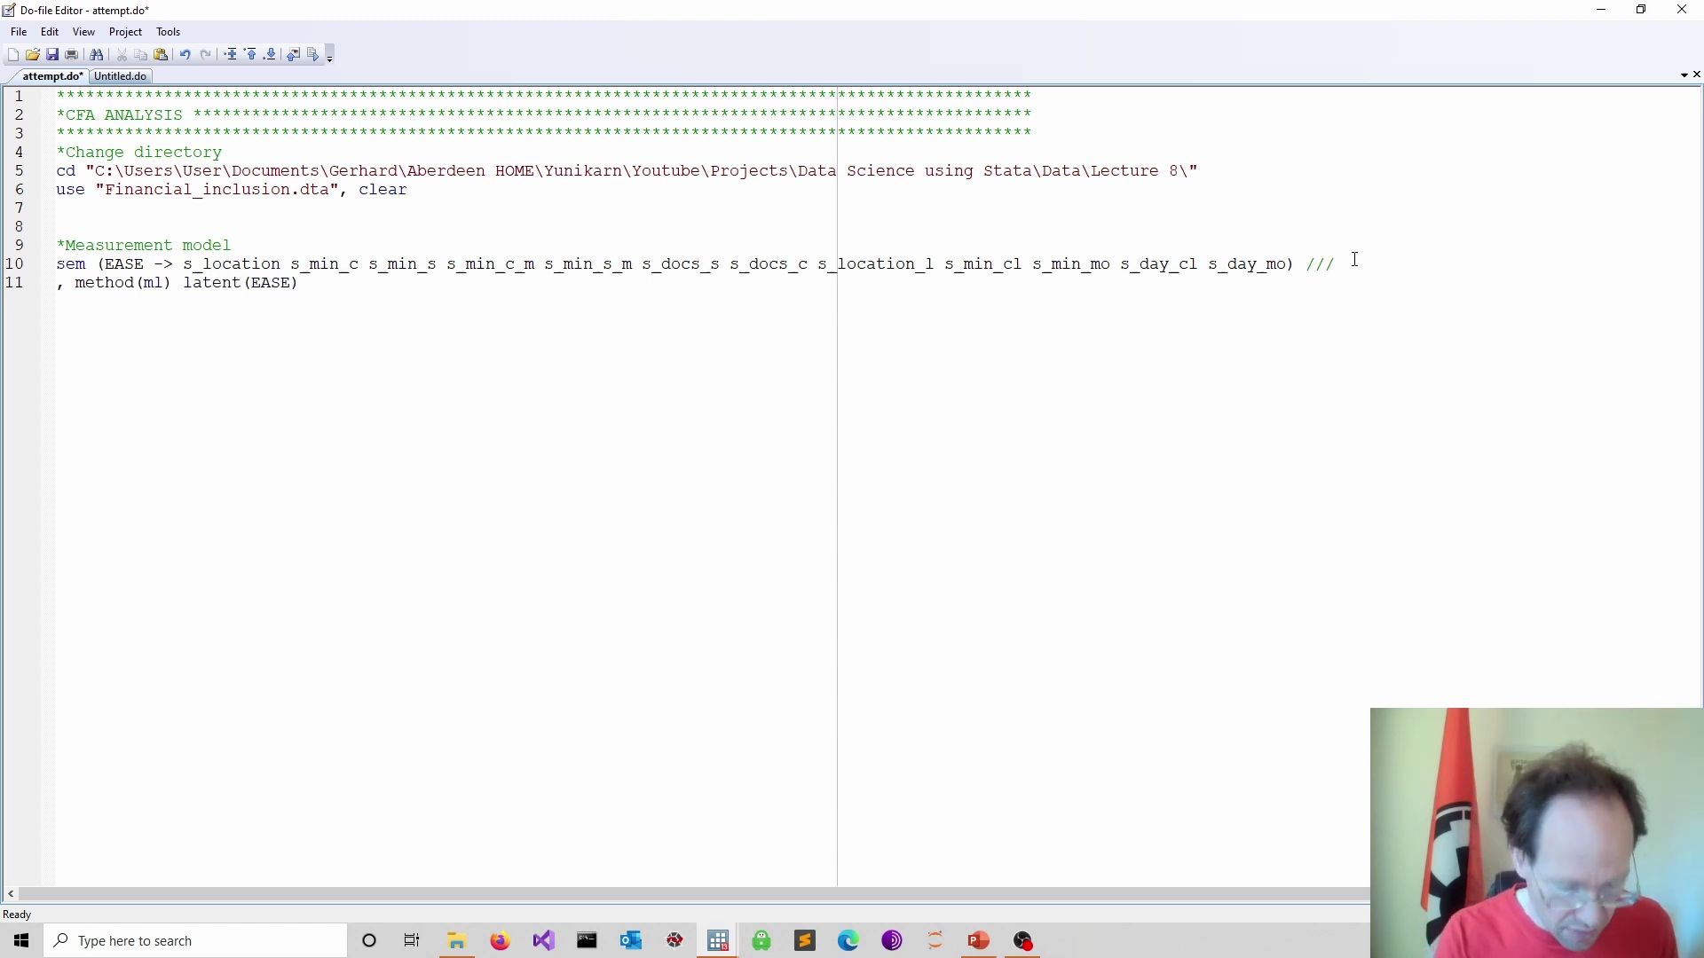
{"action": "type", "text": "standardized"}
{"action": "key", "text": "ctrl+d"}
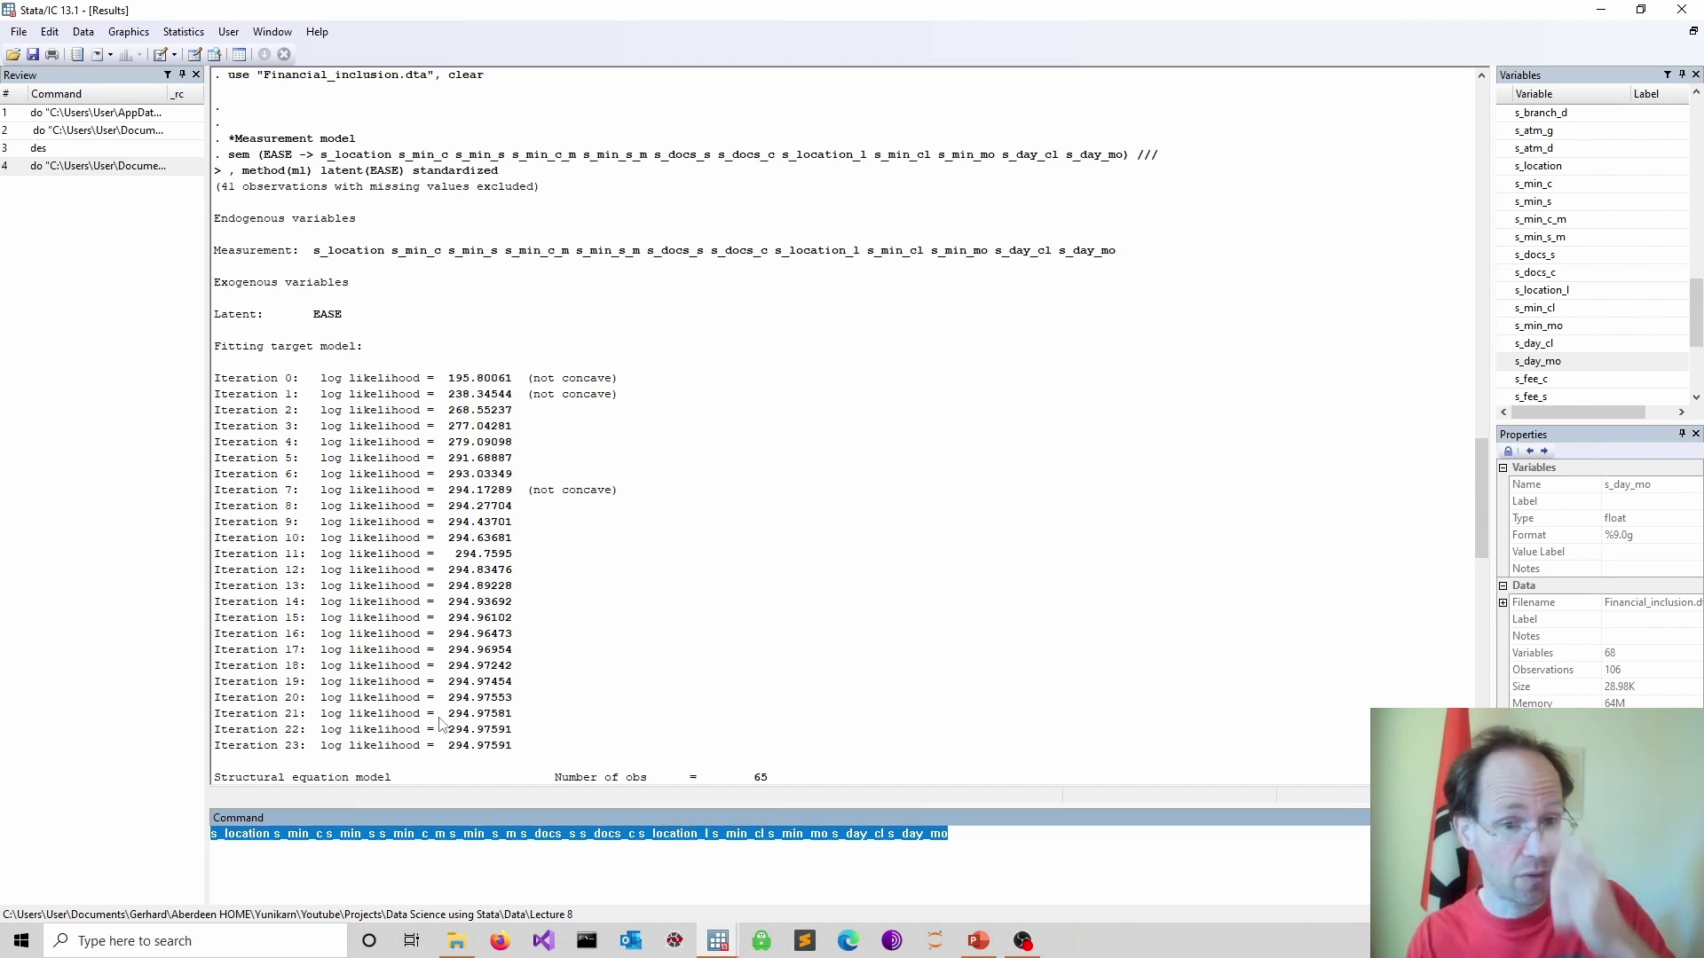
{"action": "scroll", "coordinate": [444, 721], "scroll_direction": "down", "scroll_amount": 4}
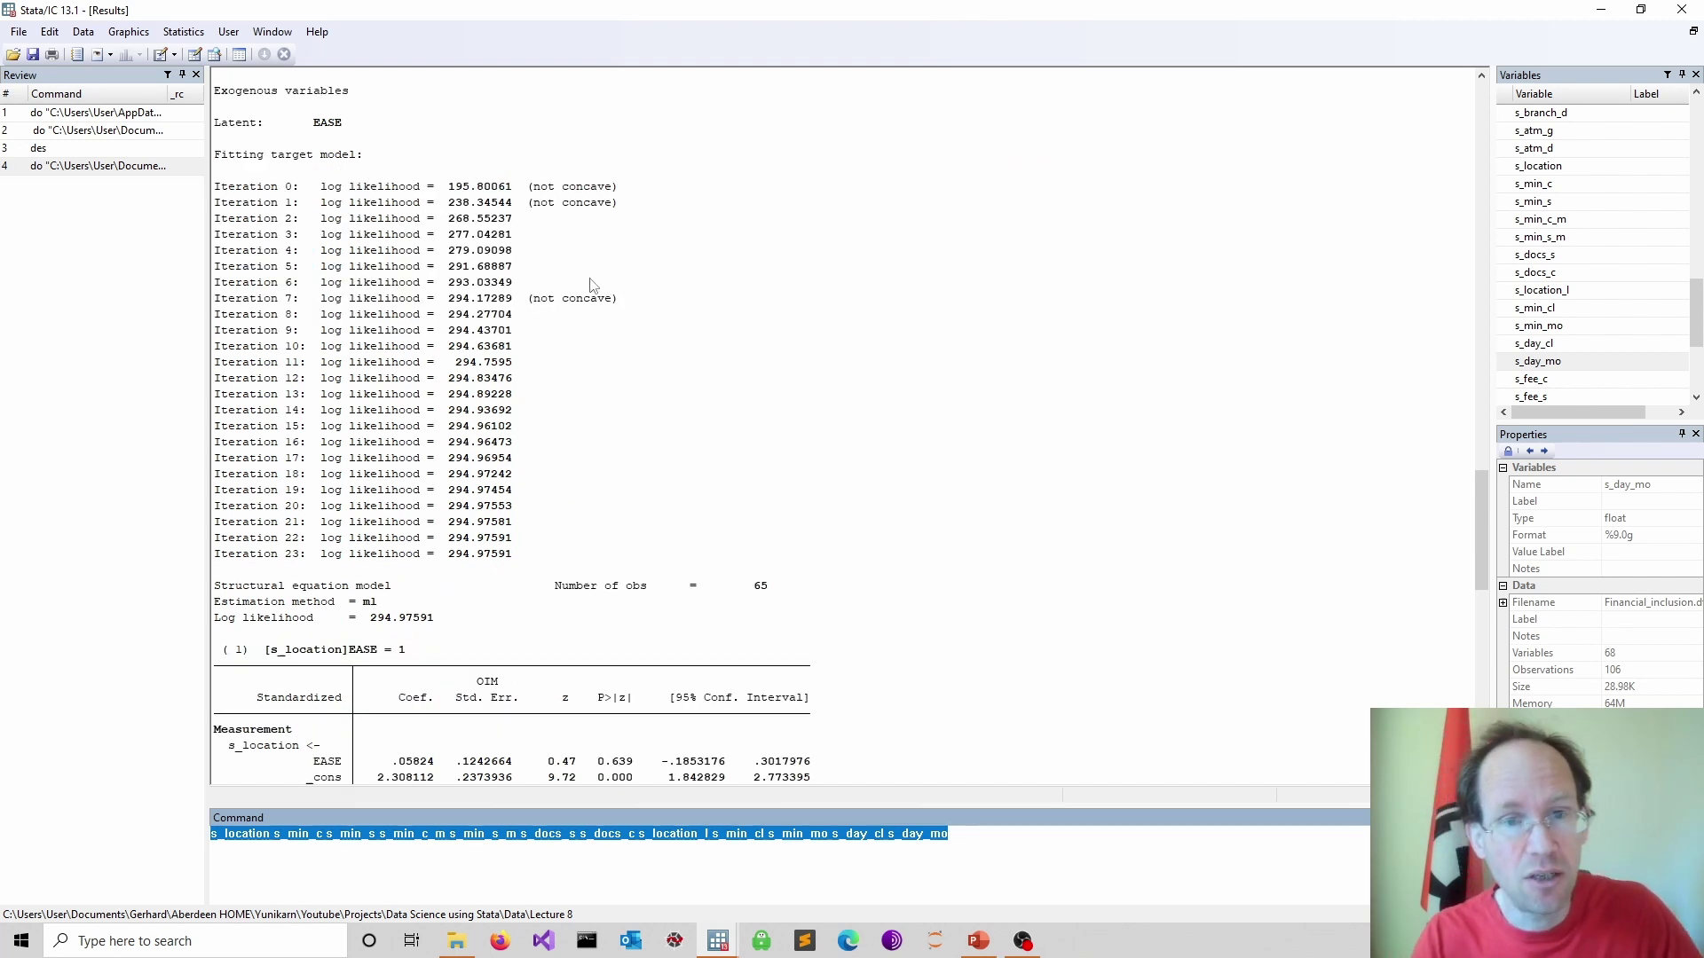
{"action": "scroll", "coordinate": [578, 314], "scroll_direction": "down", "scroll_amount": 4}
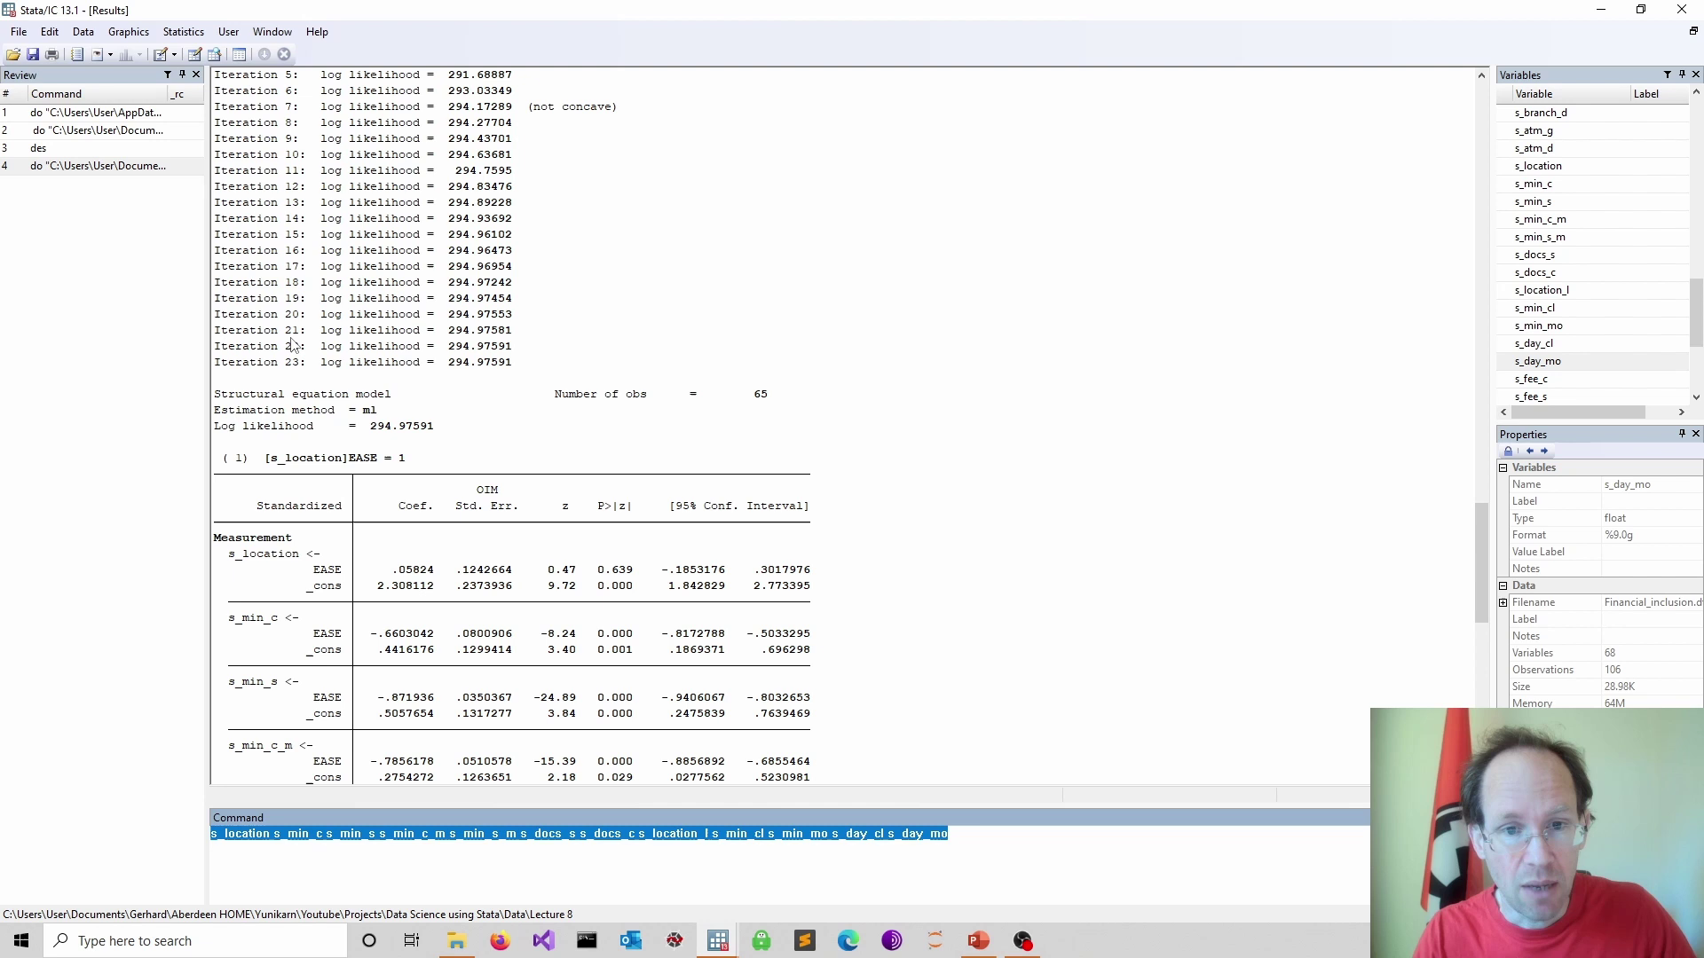
{"action": "left_click_drag", "start_coordinate": [769, 396], "coordinate": [545, 404]}
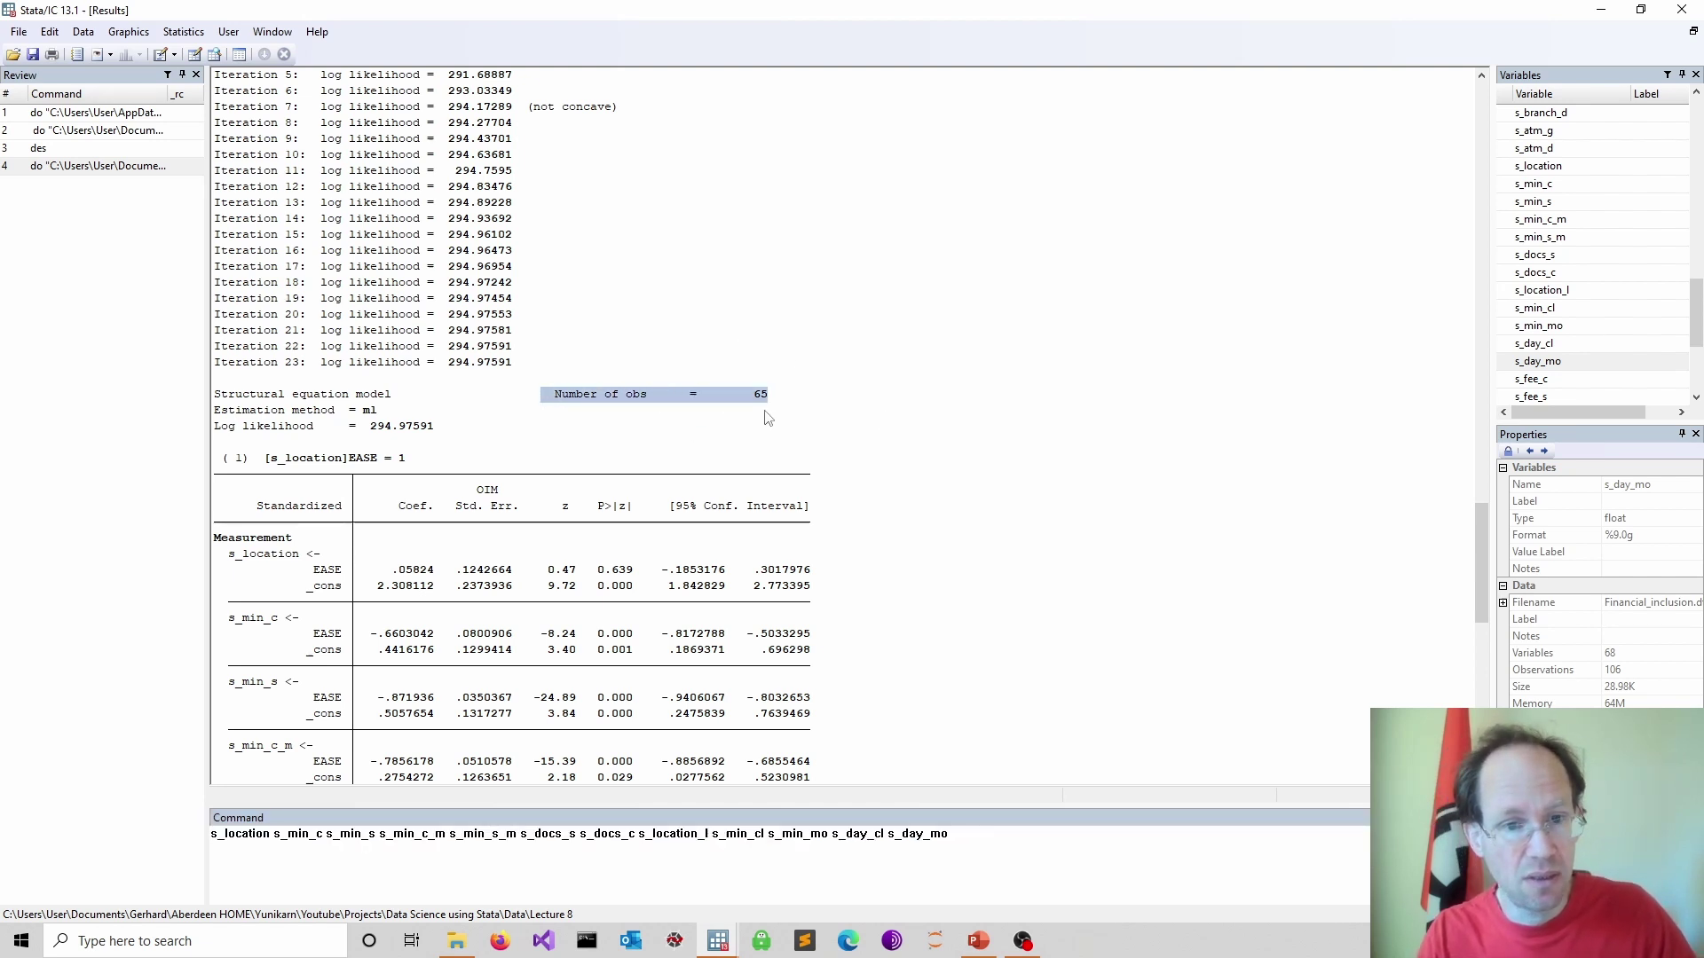
{"action": "scroll", "coordinate": [768, 417], "scroll_direction": "down", "scroll_amount": 3}
{"action": "scroll", "coordinate": [768, 417], "scroll_direction": "down", "scroll_amount": 1}
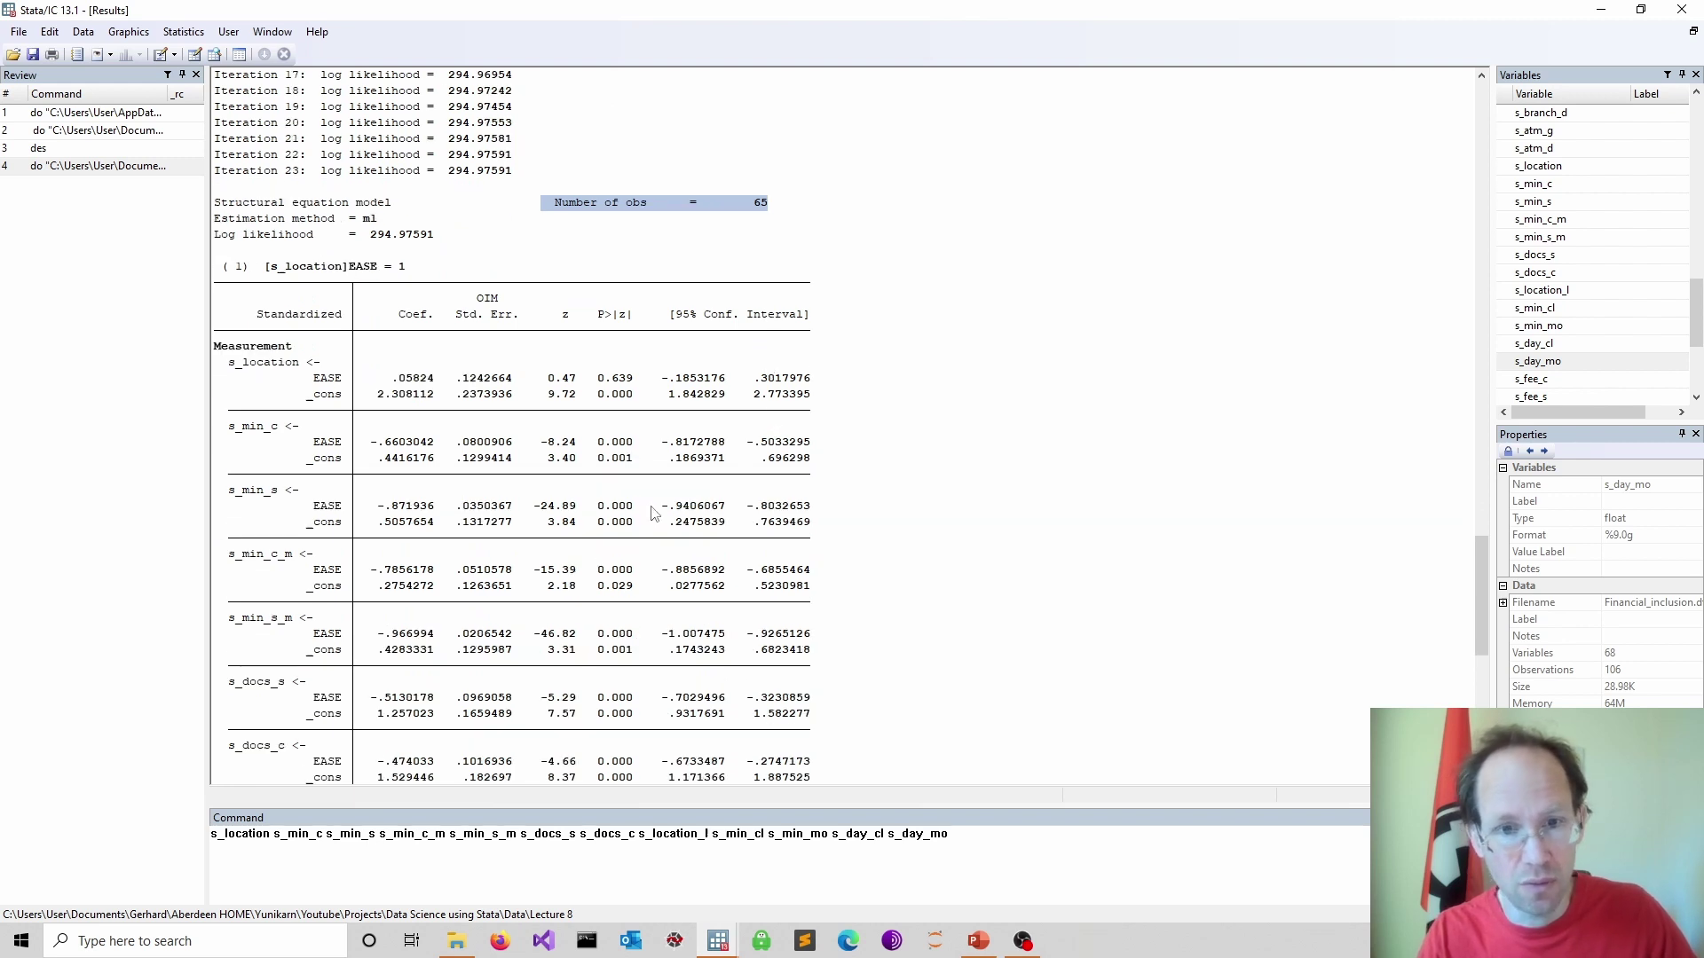
{"action": "scroll", "coordinate": [652, 513], "scroll_direction": "down", "scroll_amount": 4}
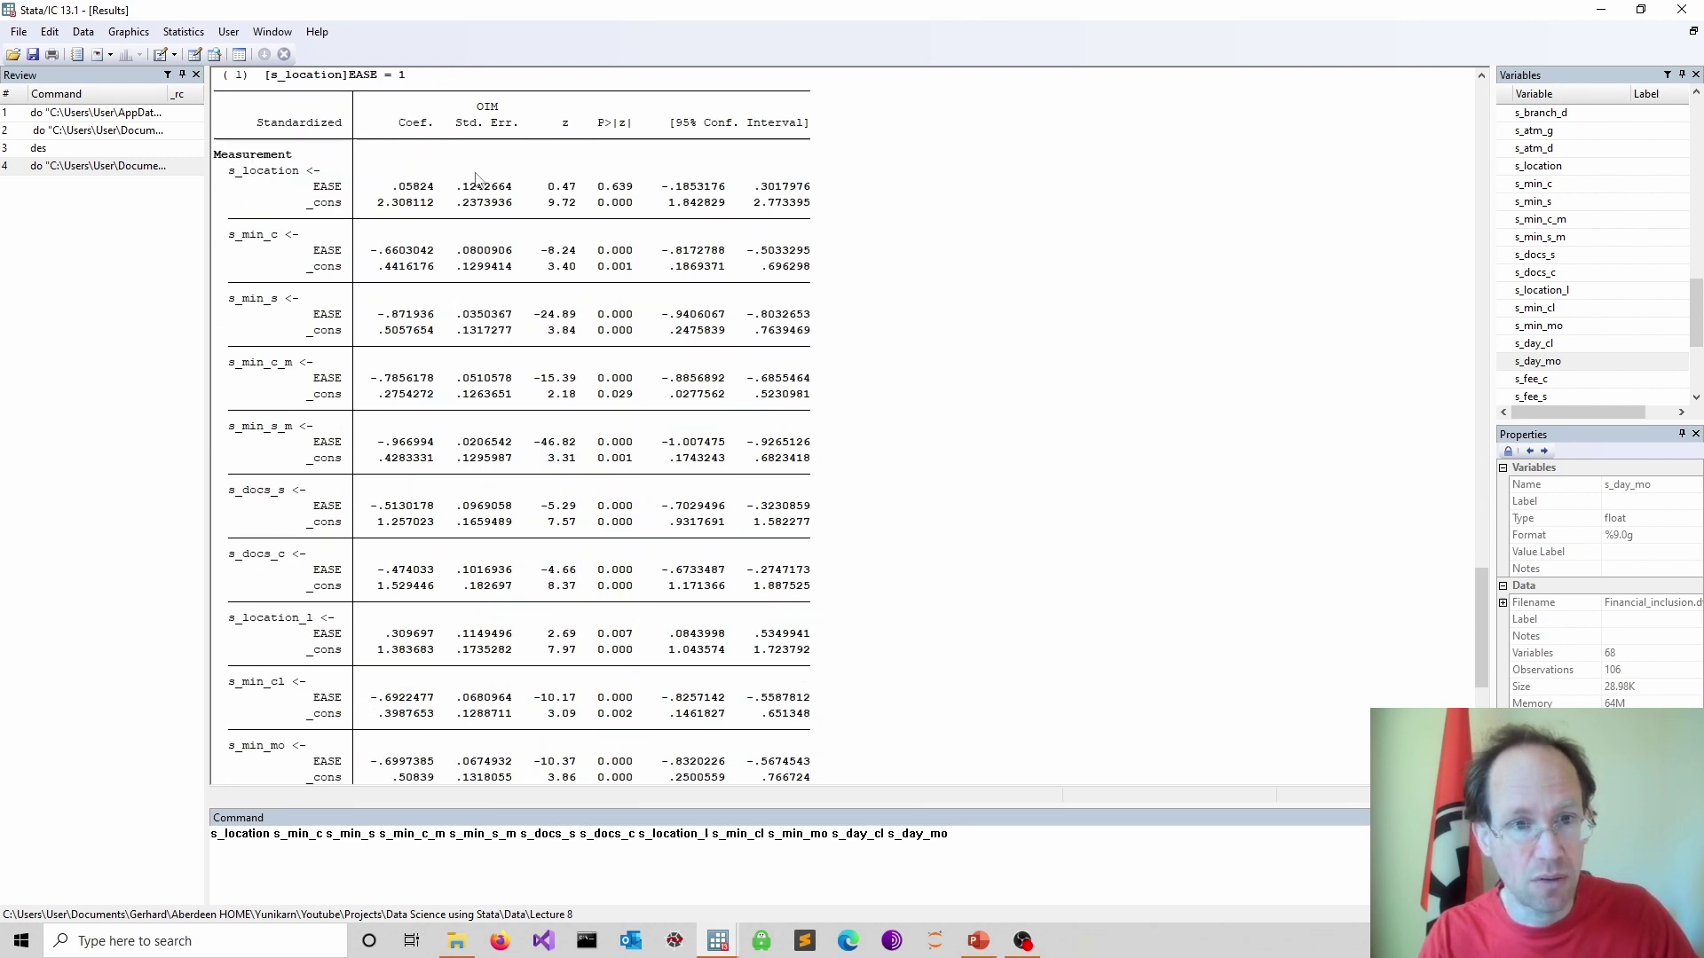
{"action": "scroll", "coordinate": [609, 346], "scroll_direction": "down", "scroll_amount": 6}
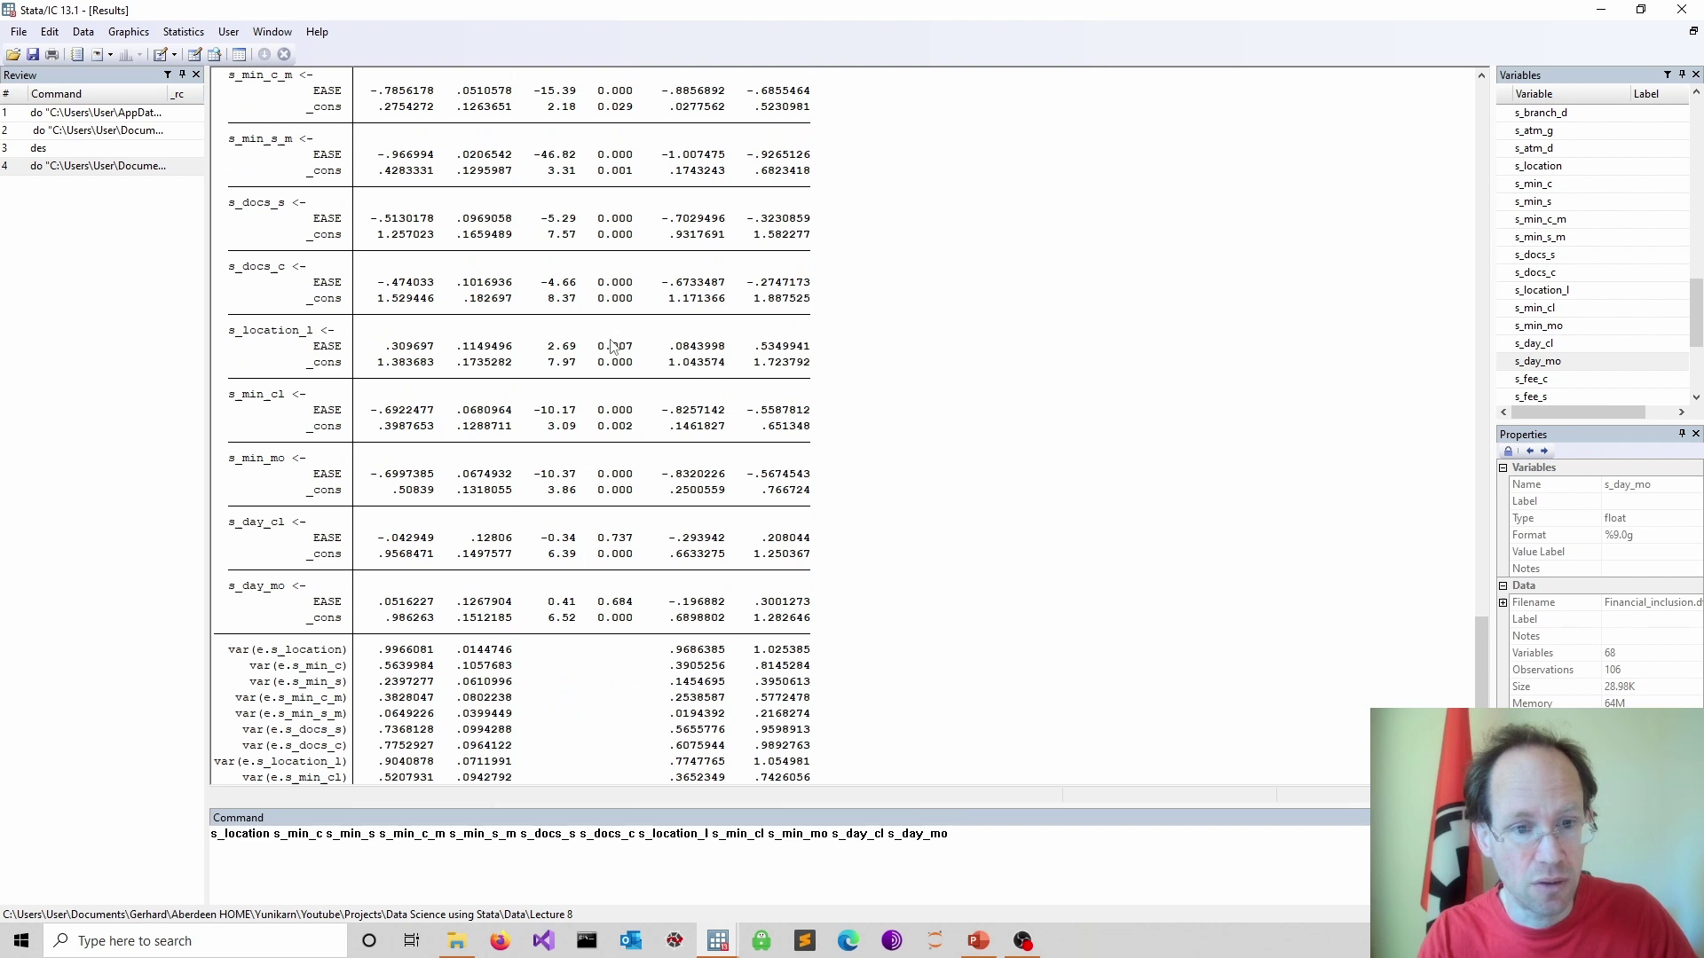
{"action": "scroll", "coordinate": [610, 346], "scroll_direction": "up", "scroll_amount": 9}
{"action": "left_click_drag", "start_coordinate": [391, 330], "coordinate": [435, 333]}
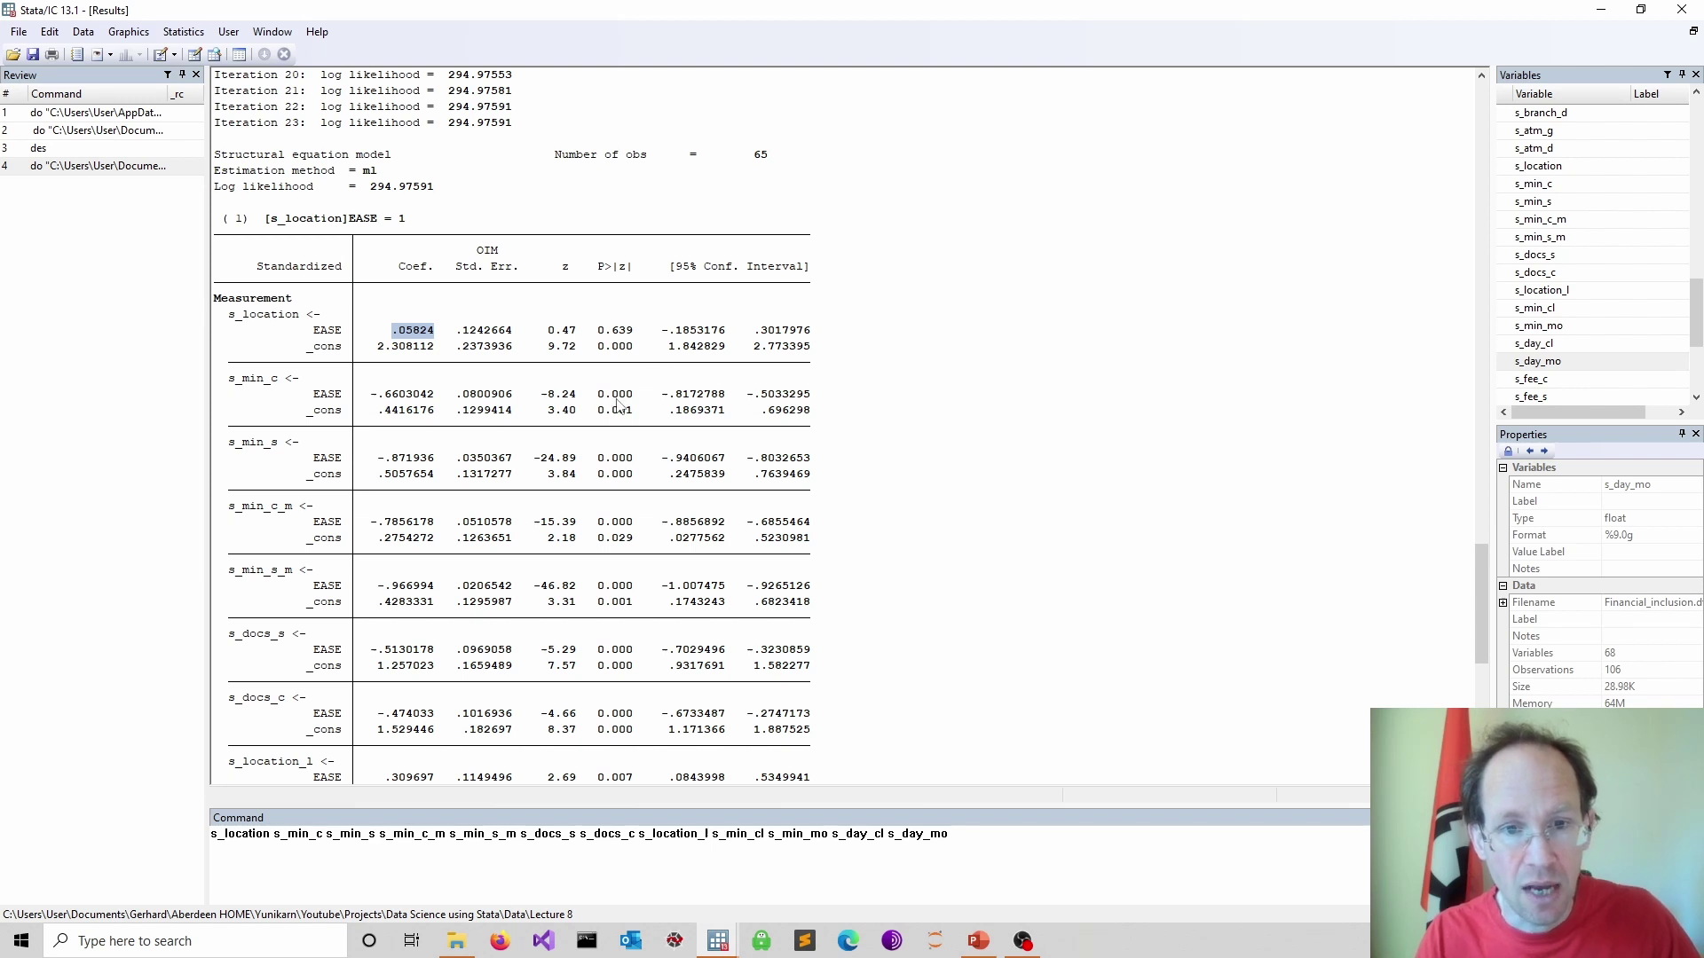
{"action": "left_click_drag", "start_coordinate": [592, 394], "coordinate": [636, 401]}
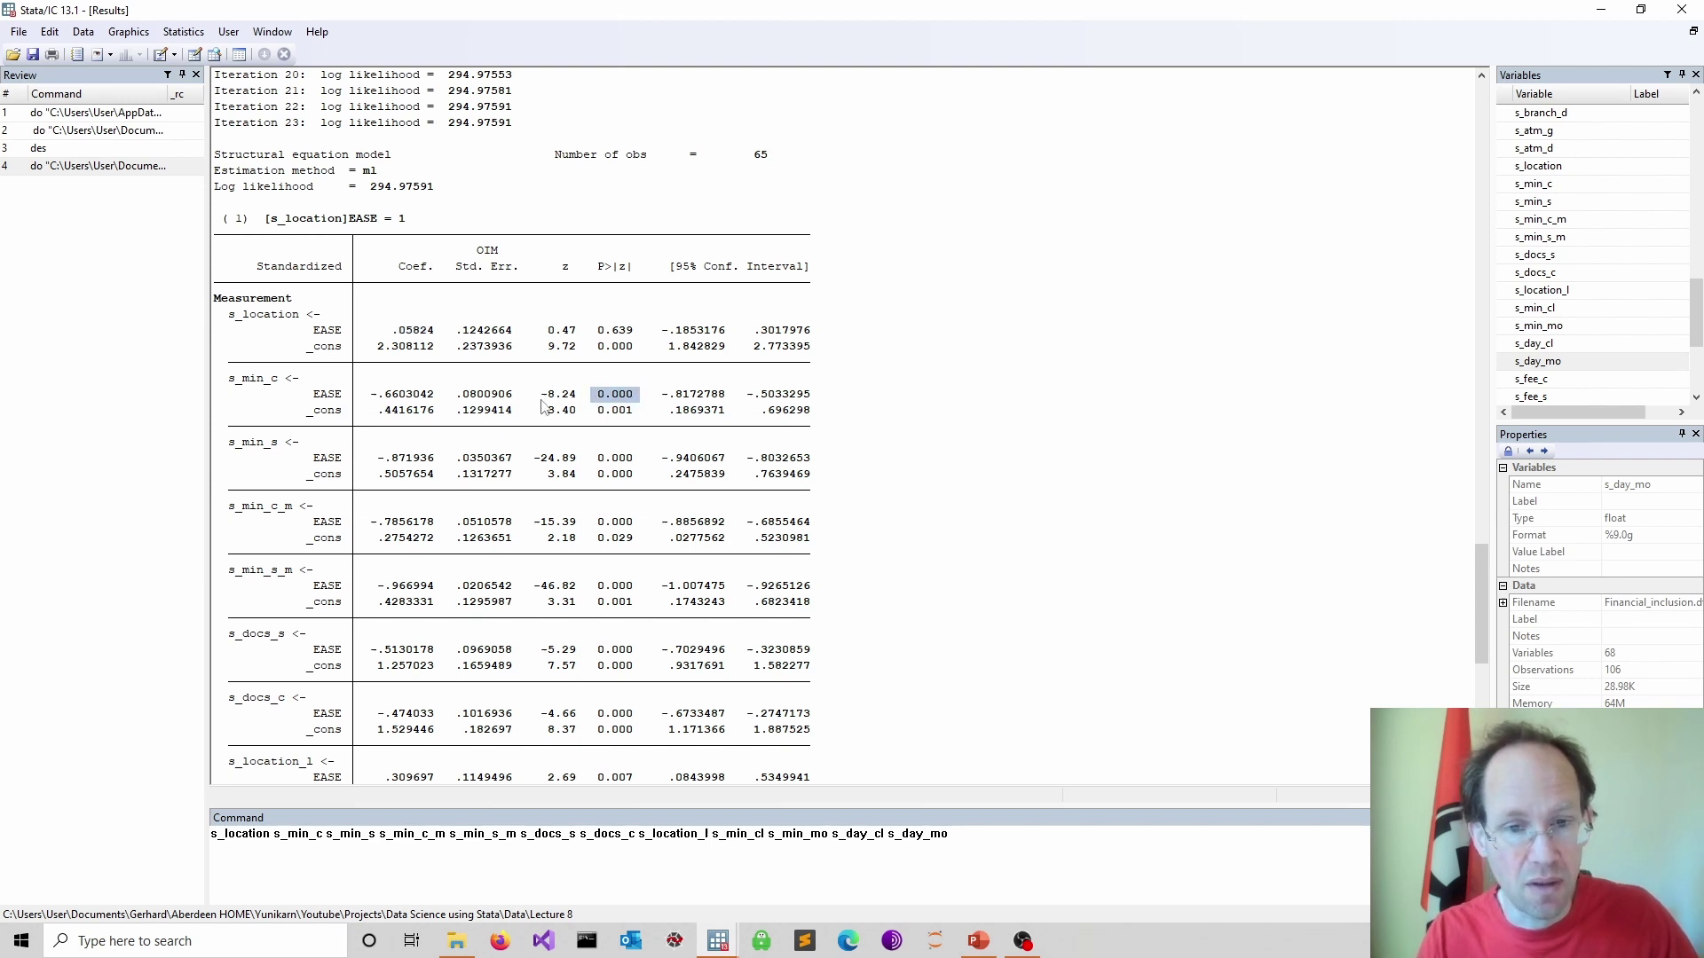
{"action": "left_click_drag", "start_coordinate": [233, 396], "coordinate": [646, 402]}
{"action": "scroll", "coordinate": [646, 402], "scroll_direction": "down", "scroll_amount": 6}
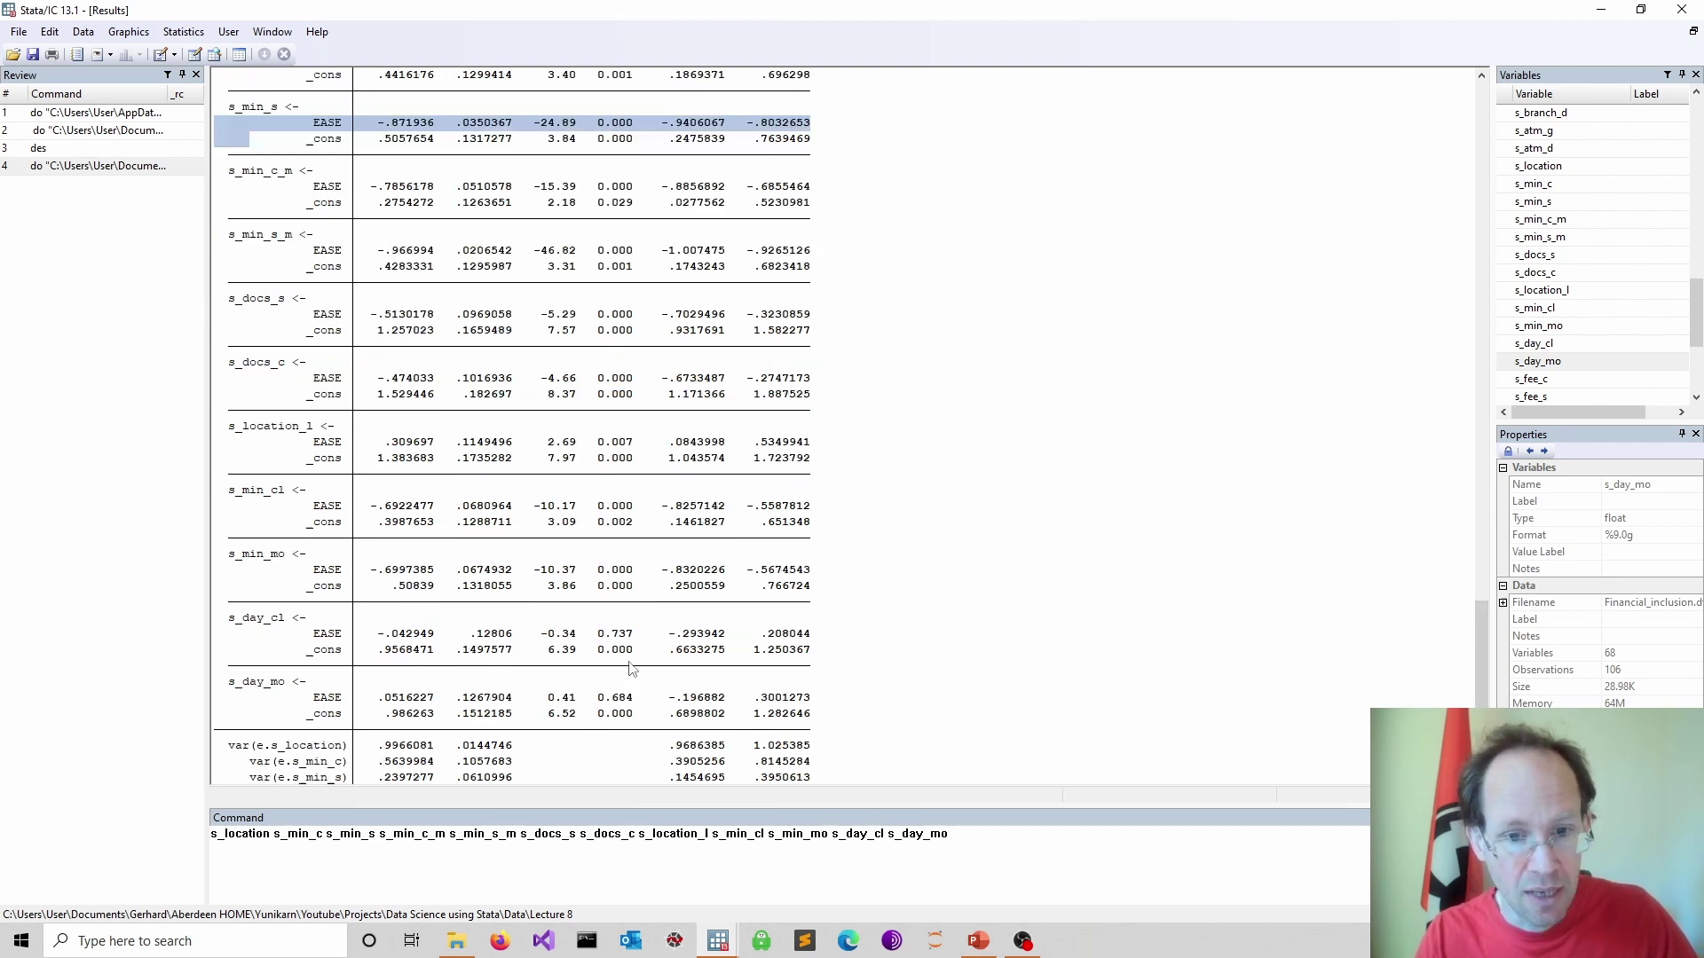
{"action": "scroll", "coordinate": [644, 639], "scroll_direction": "down", "scroll_amount": 3}
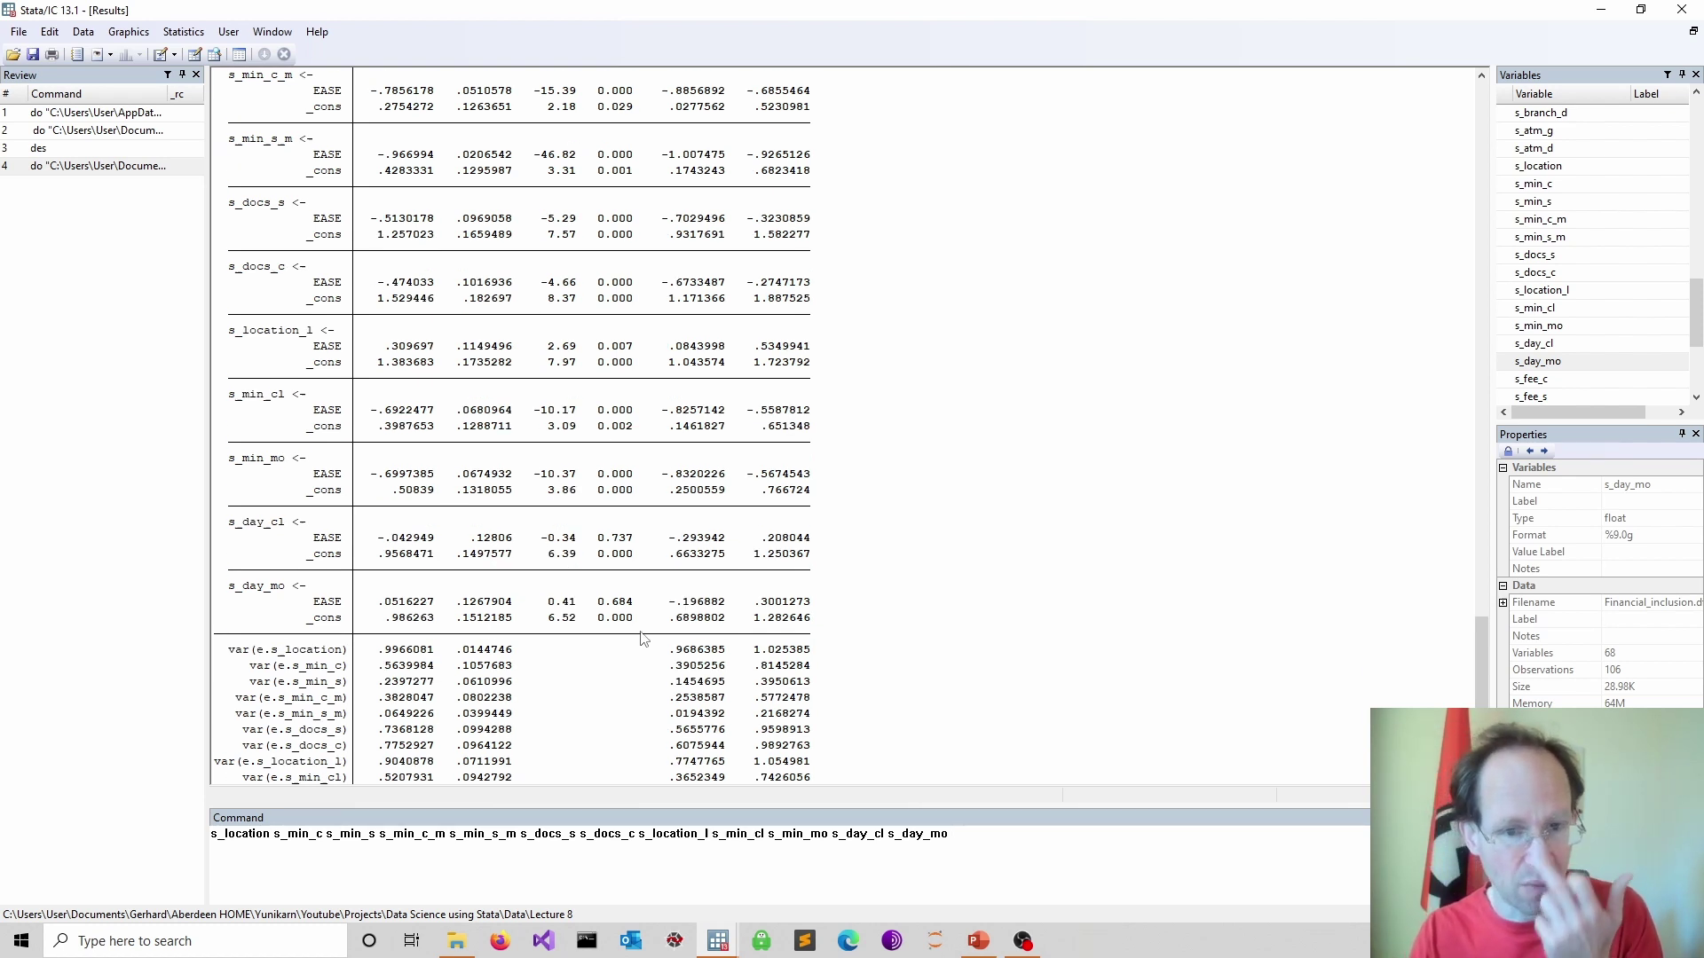
{"action": "scroll", "coordinate": [601, 623], "scroll_direction": "up", "scroll_amount": 8}
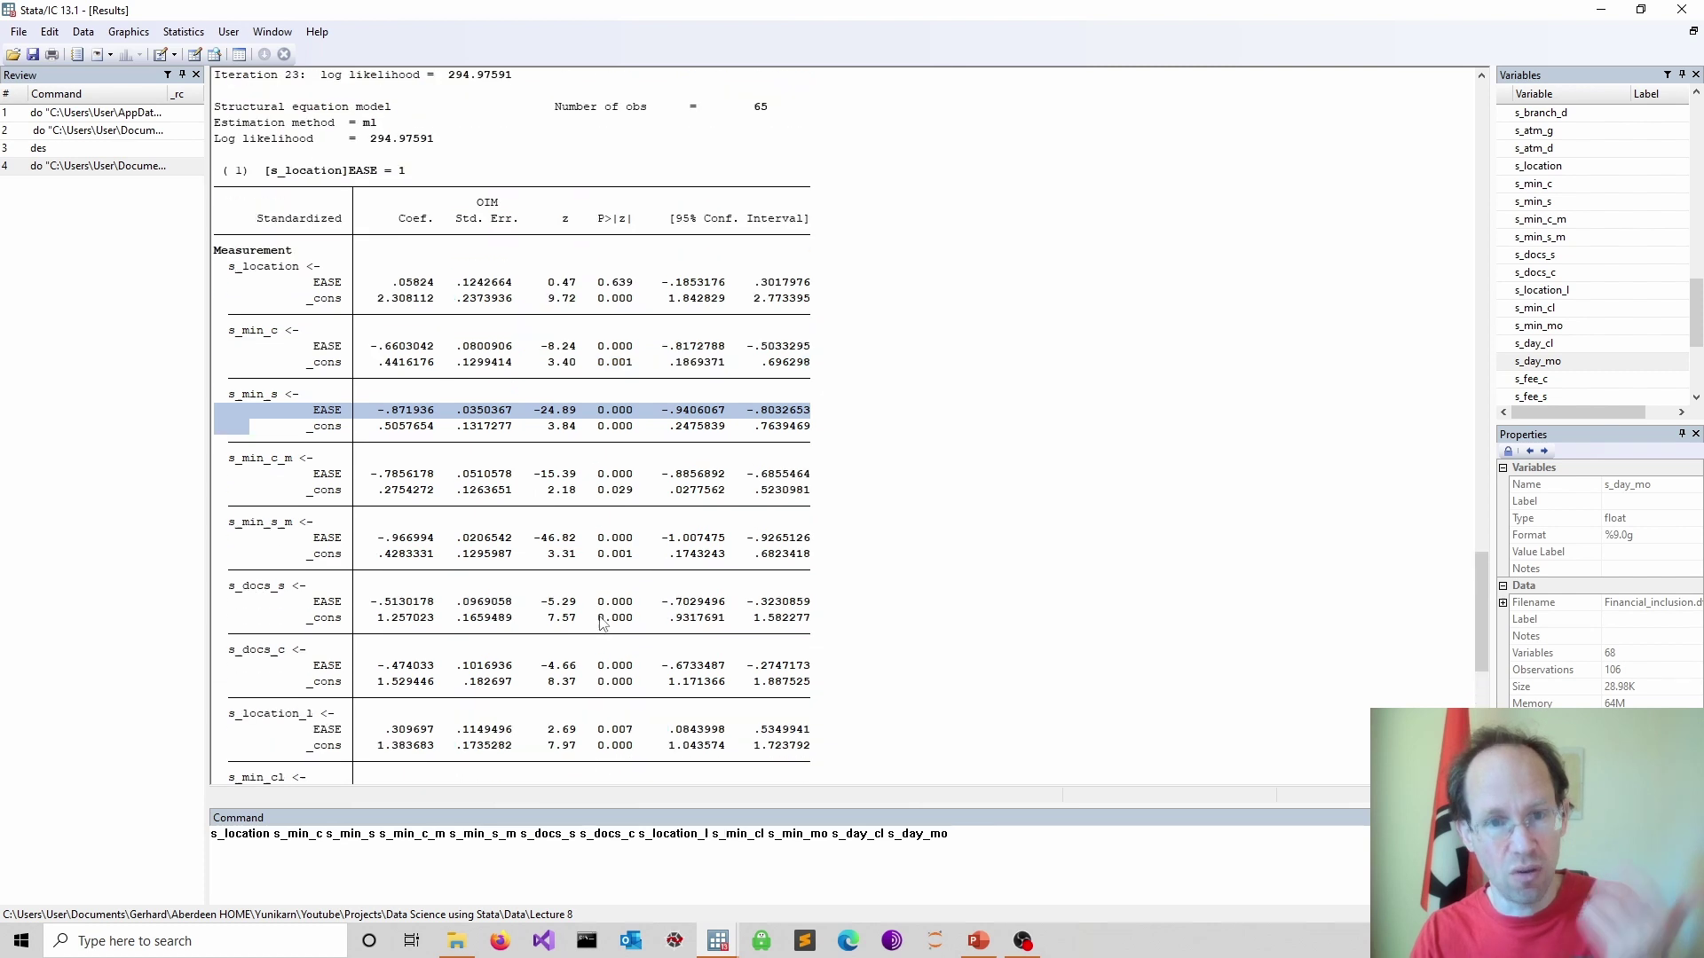
{"action": "scroll", "coordinate": [600, 624], "scroll_direction": "up", "scroll_amount": 3}
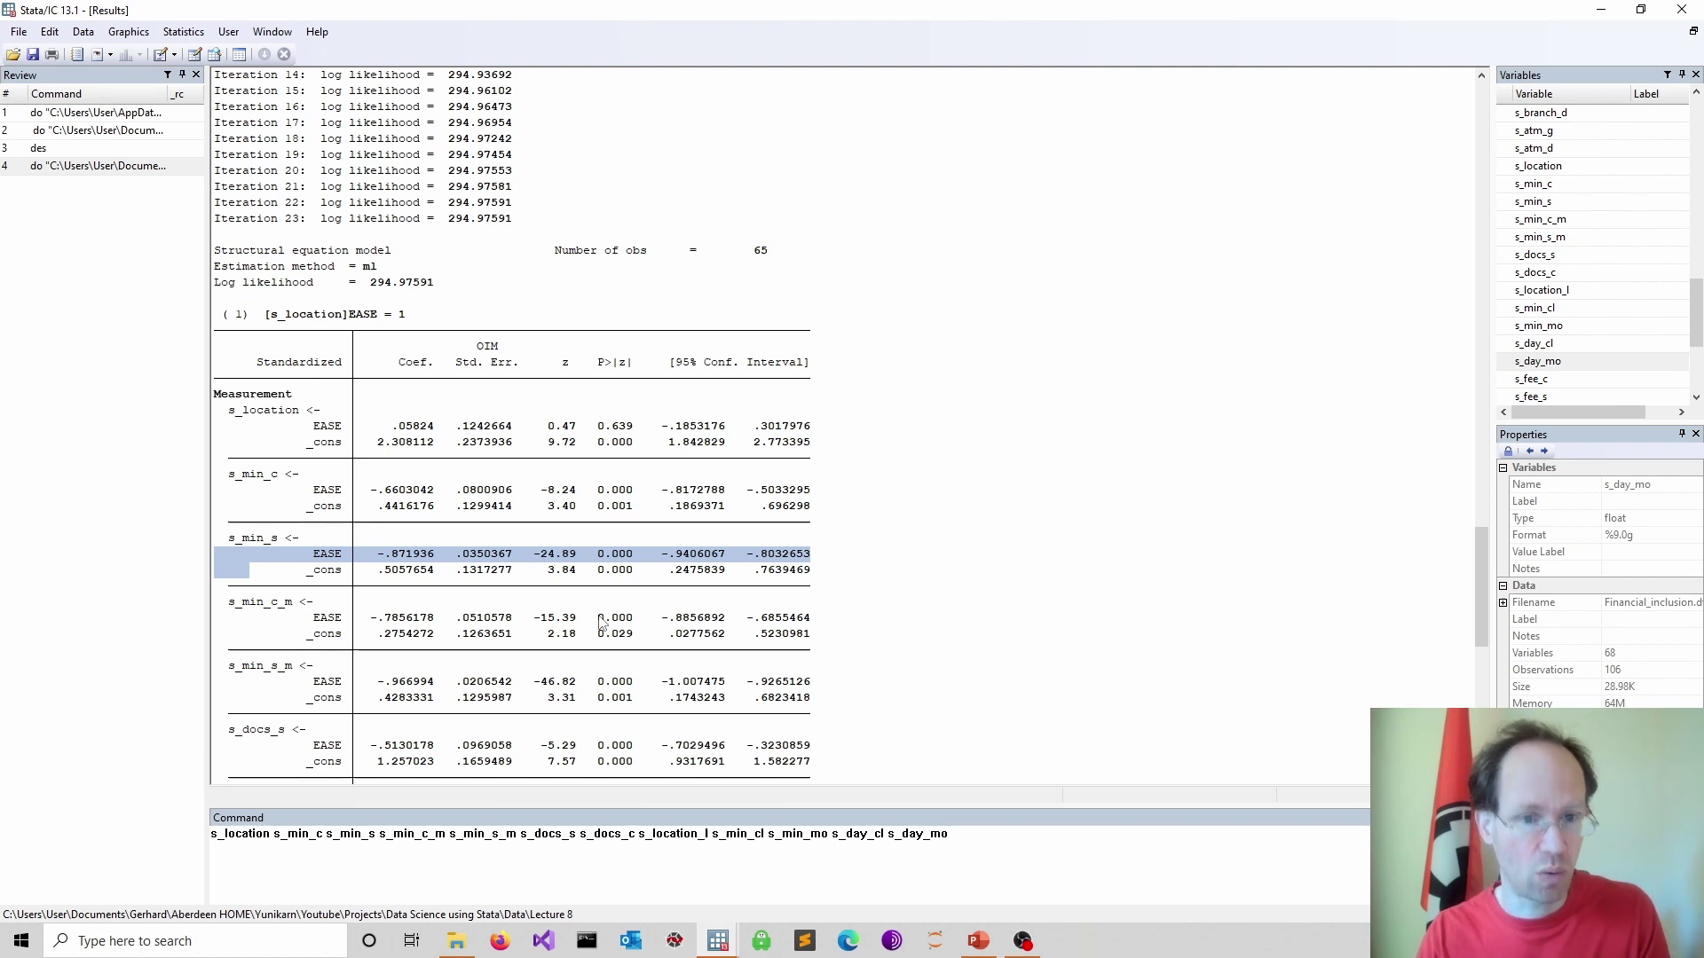
{"action": "scroll", "coordinate": [667, 543], "scroll_direction": "down", "scroll_amount": 15}
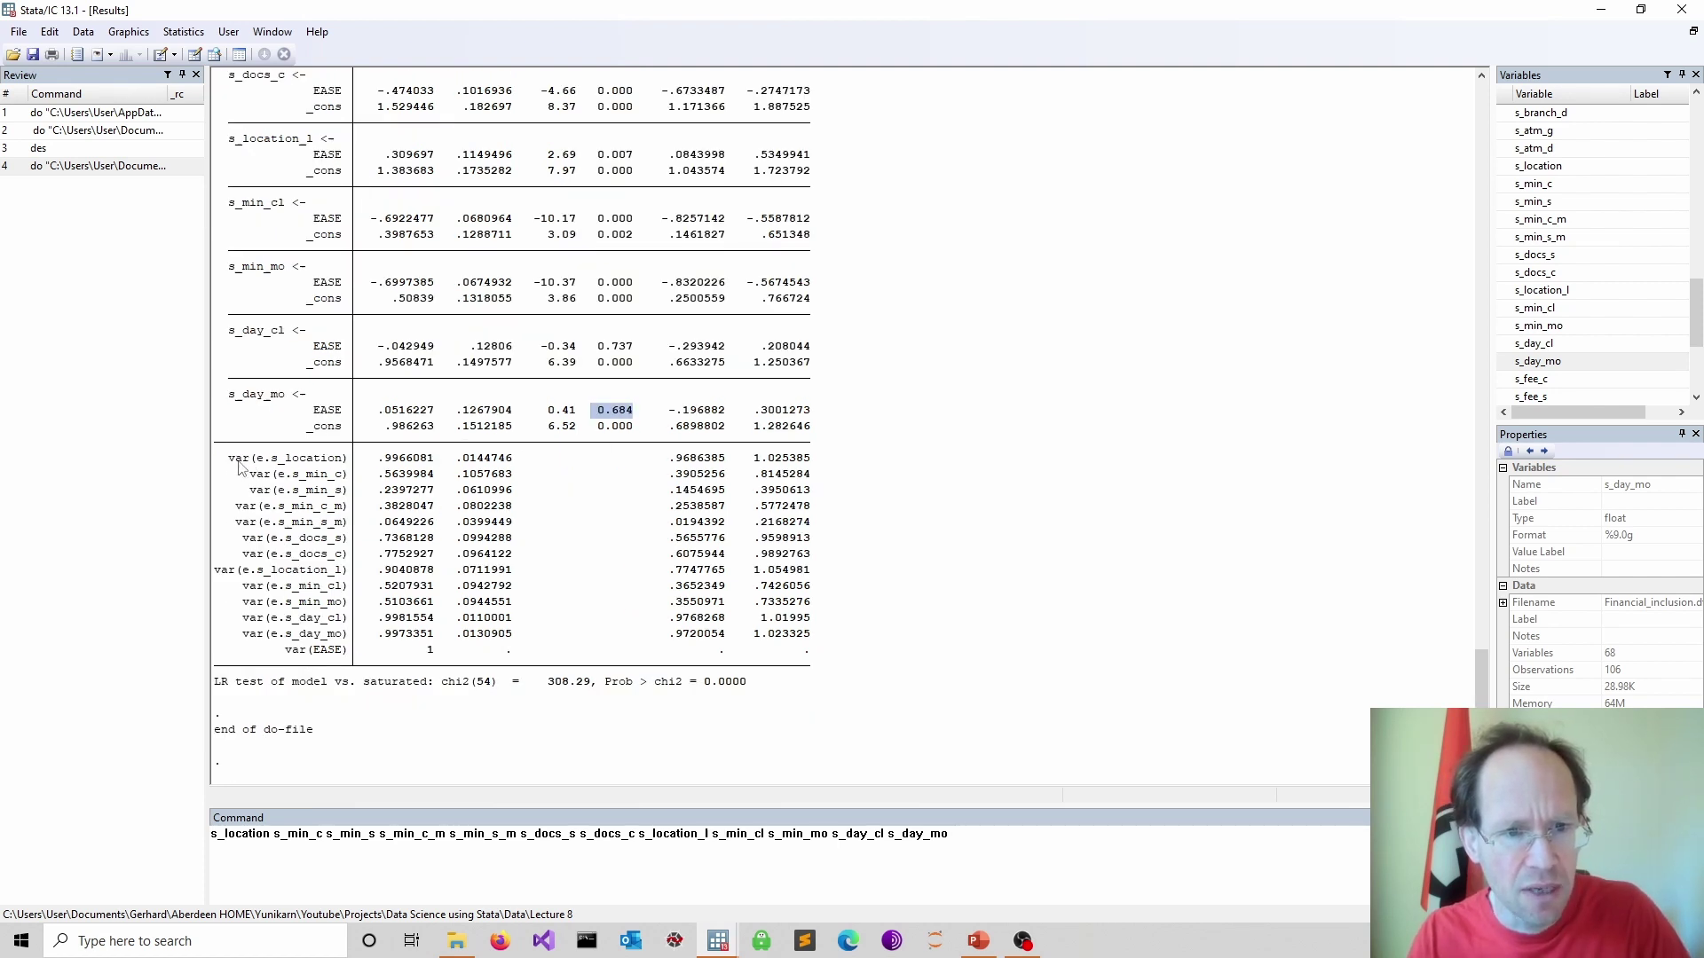
{"action": "left_click_drag", "start_coordinate": [232, 458], "coordinate": [823, 658]}
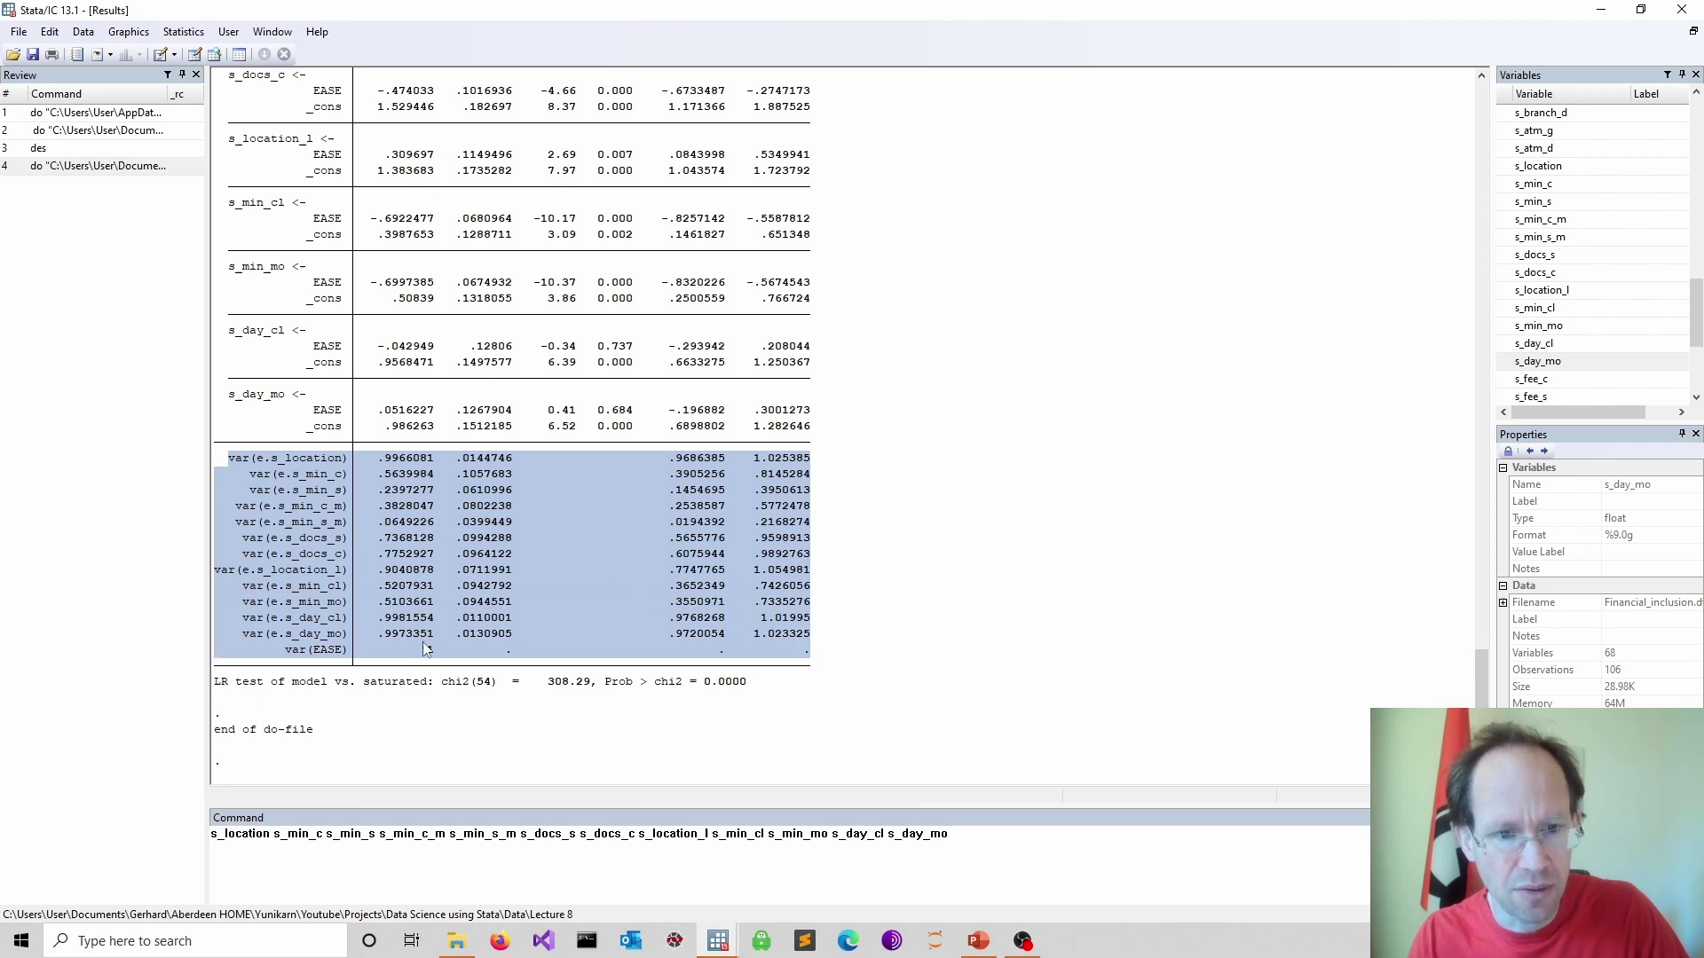
{"action": "left_click", "coordinate": [273, 654]}
{"action": "left_click_drag", "start_coordinate": [229, 654], "coordinate": [812, 658]}
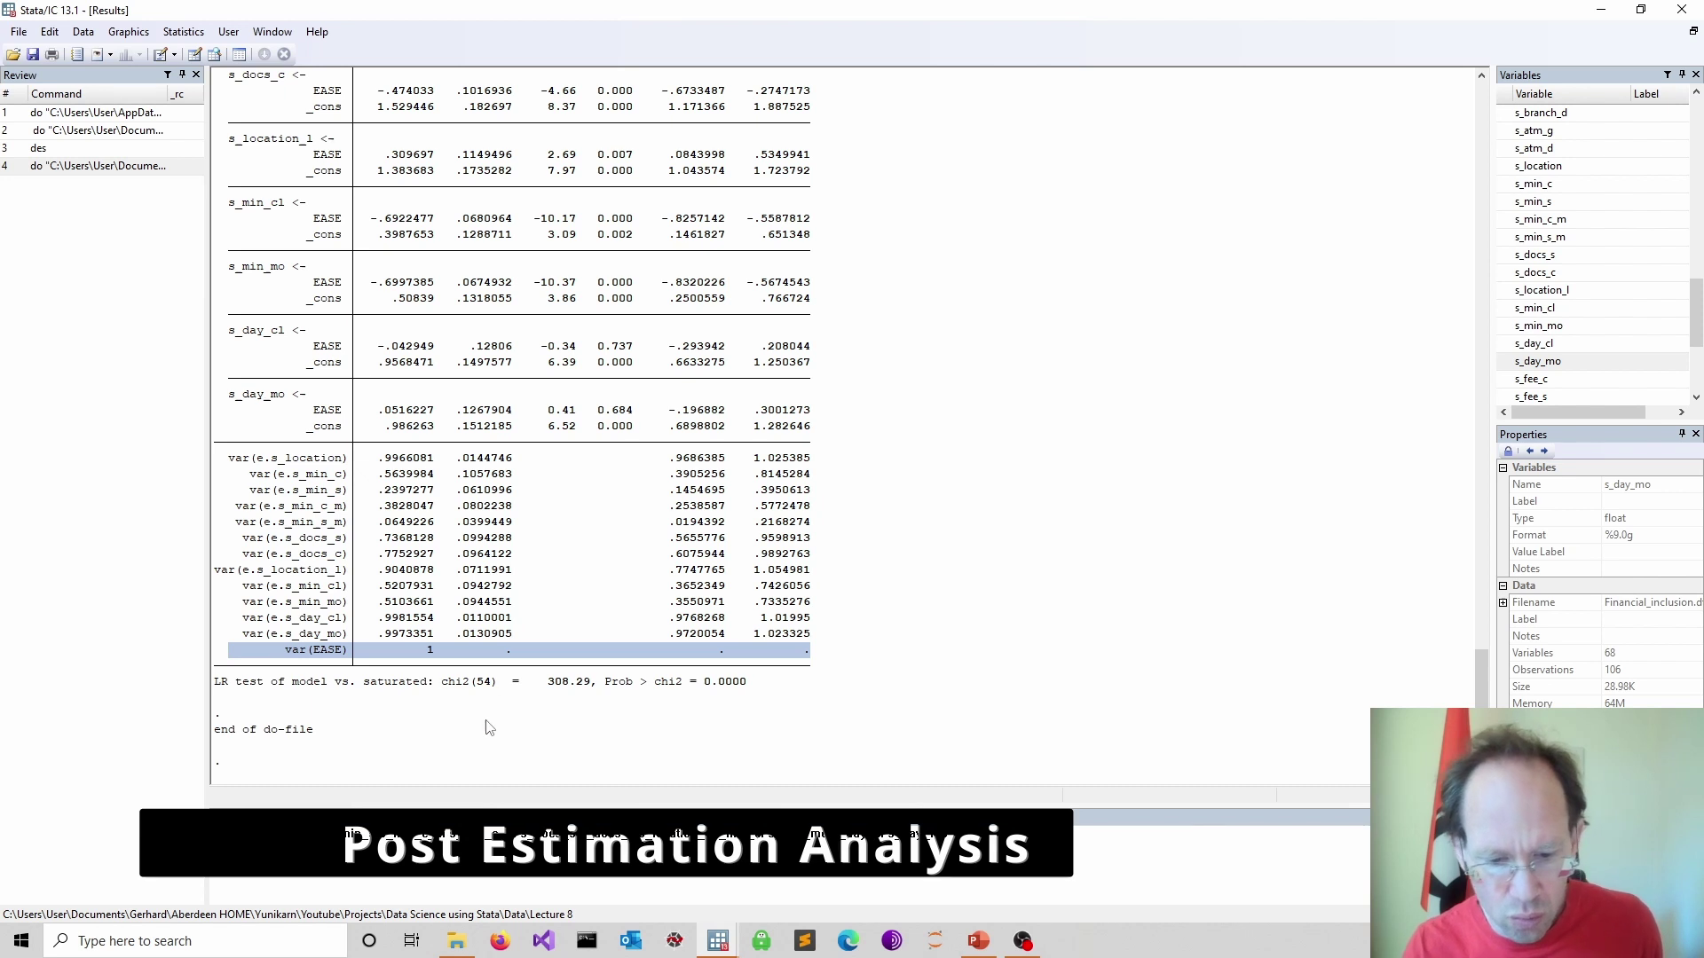
{"action": "left_click", "coordinate": [931, 803]}
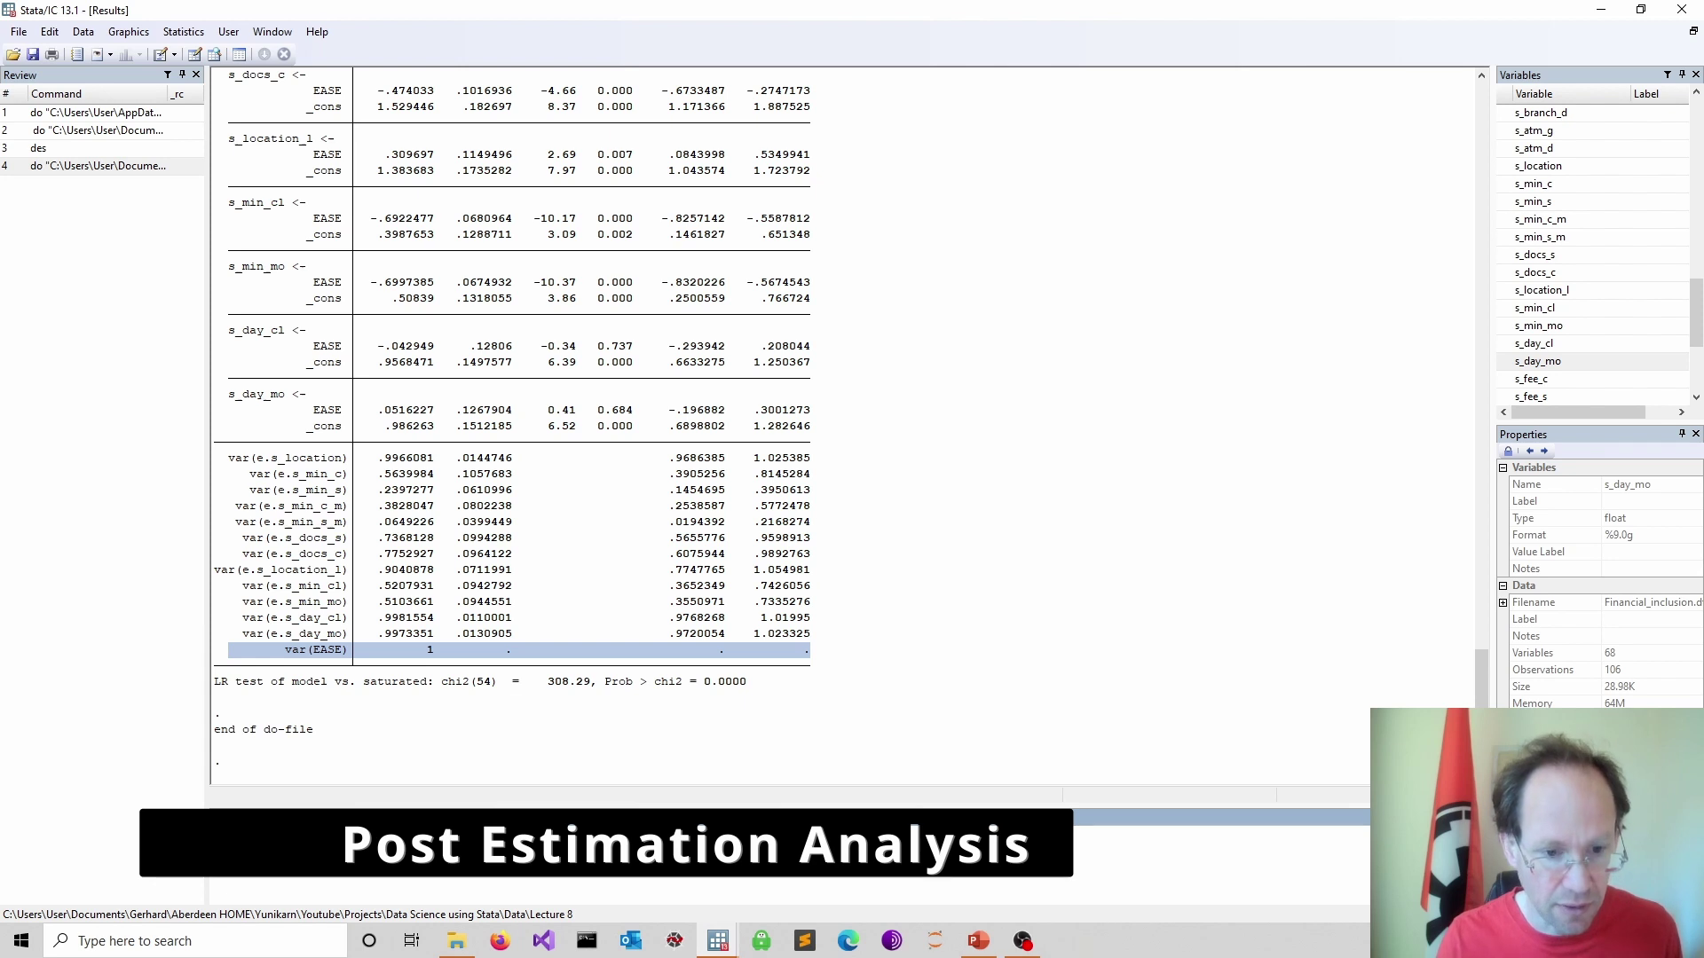
- Run estat gof, stats(all) and review the CFI and likelihood-ratio test results
{"action": "key", "text": "Return"}
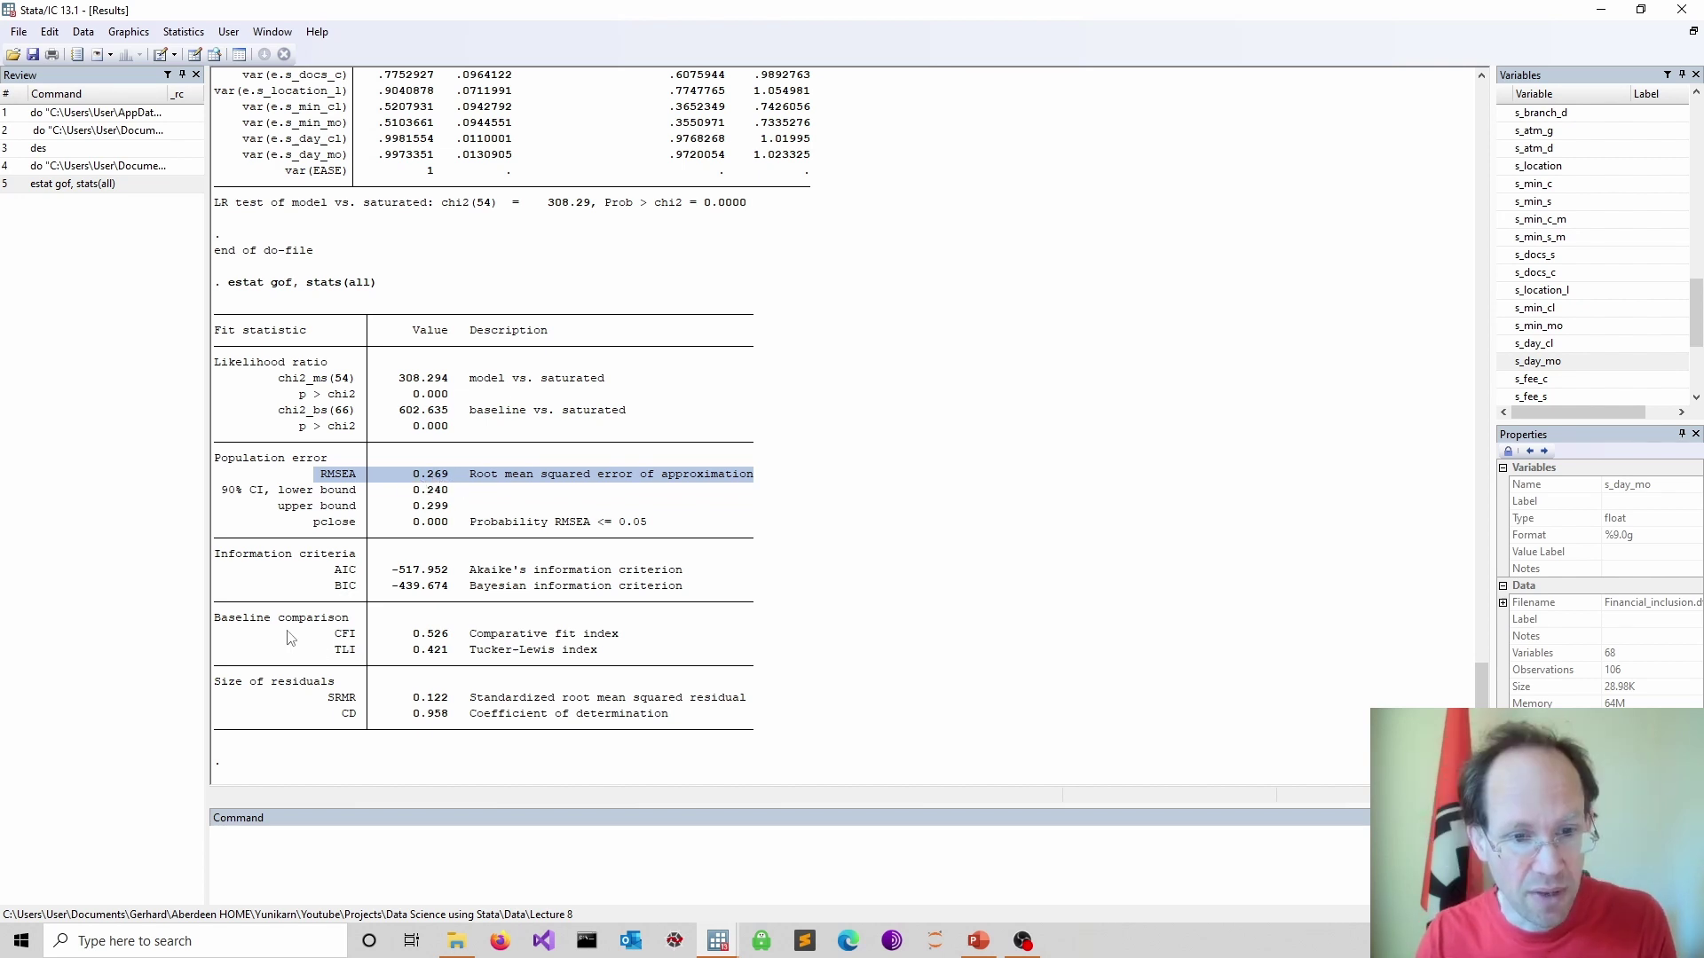
{"action": "left_click_drag", "start_coordinate": [337, 639], "coordinate": [652, 643]}
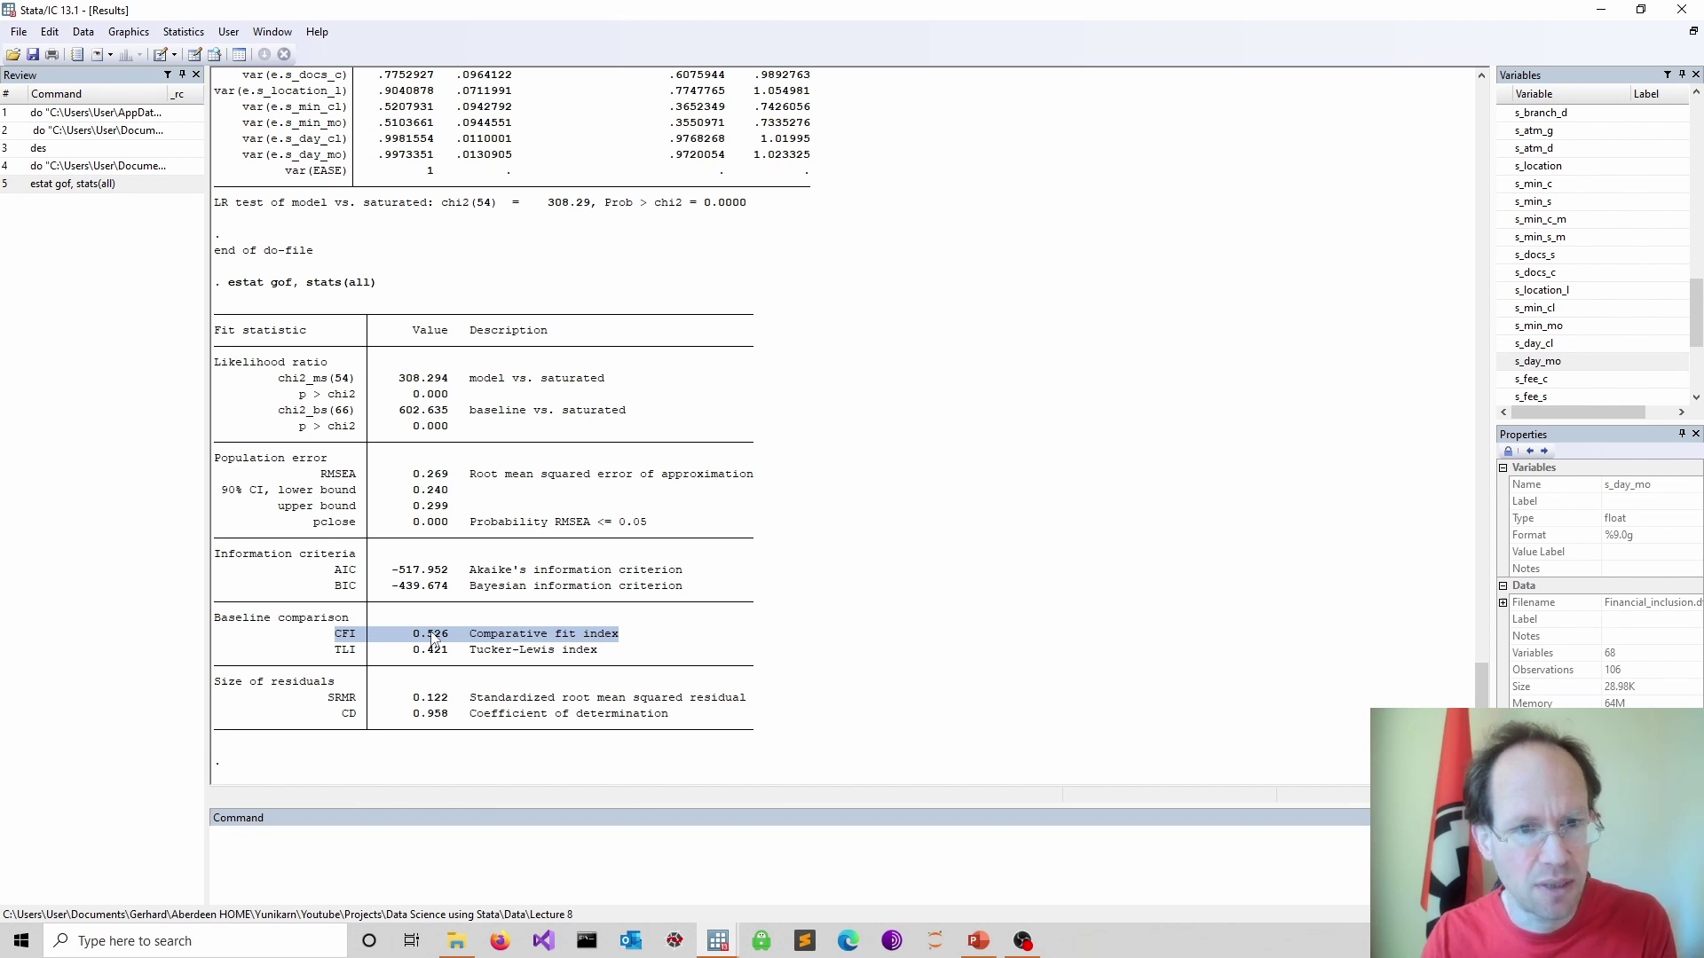
{"action": "left_click_drag", "start_coordinate": [214, 359], "coordinate": [686, 430]}
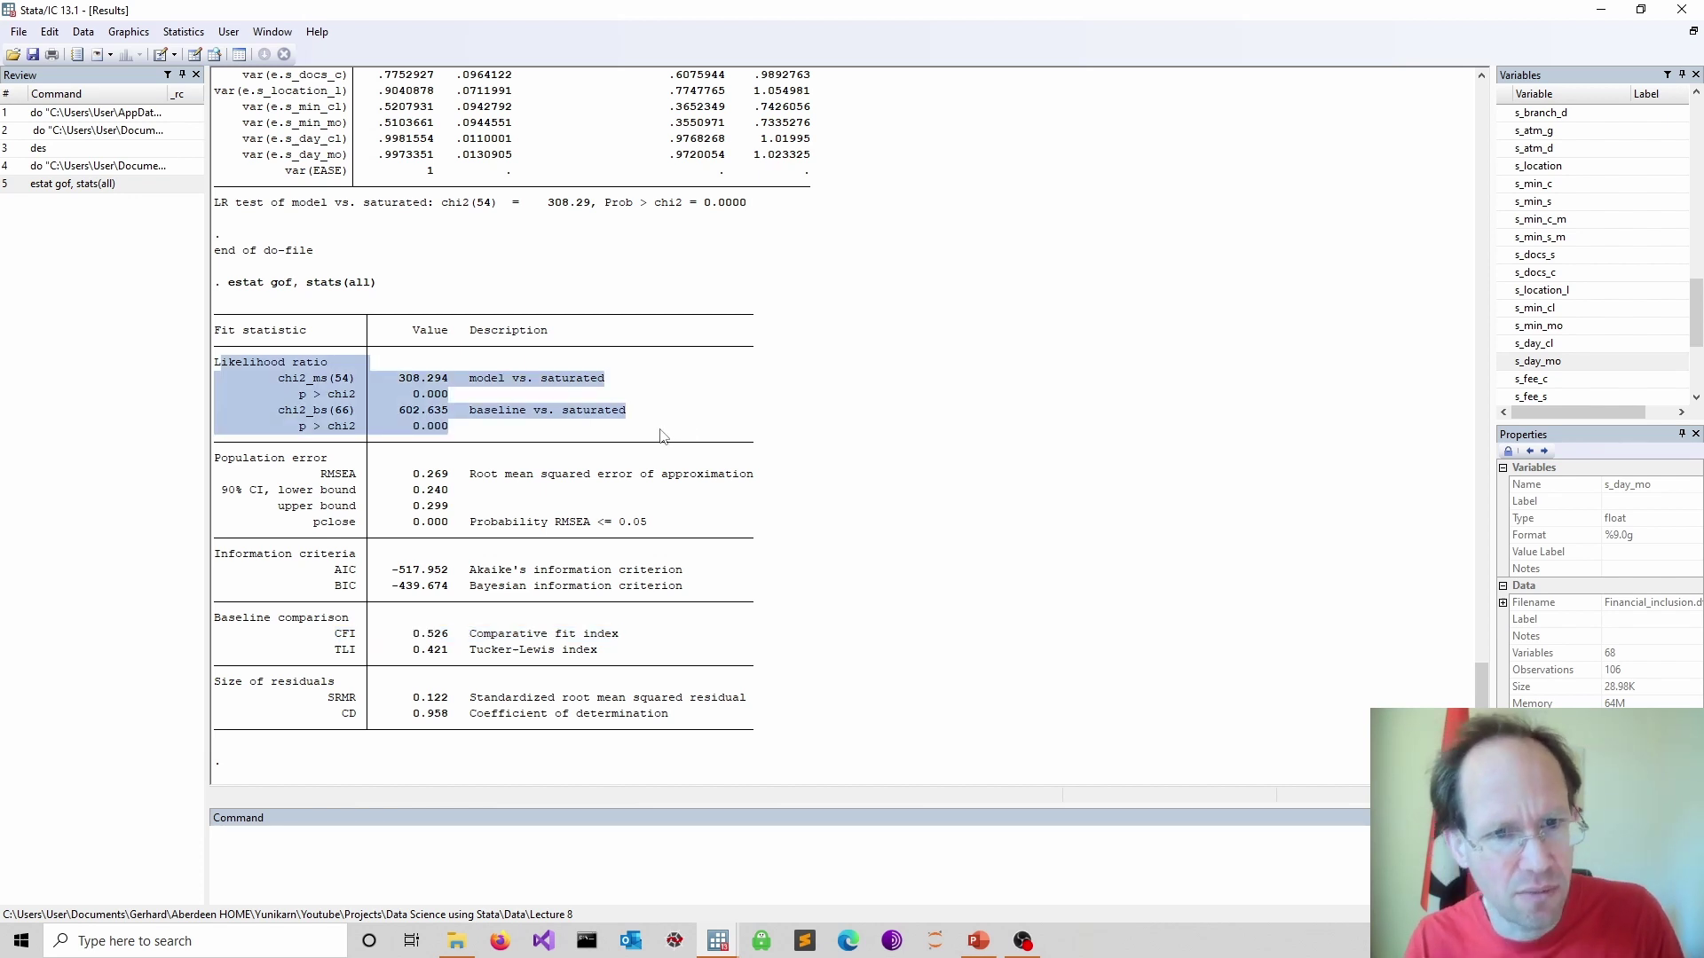
{"action": "key", "text": "alt+Tab"}
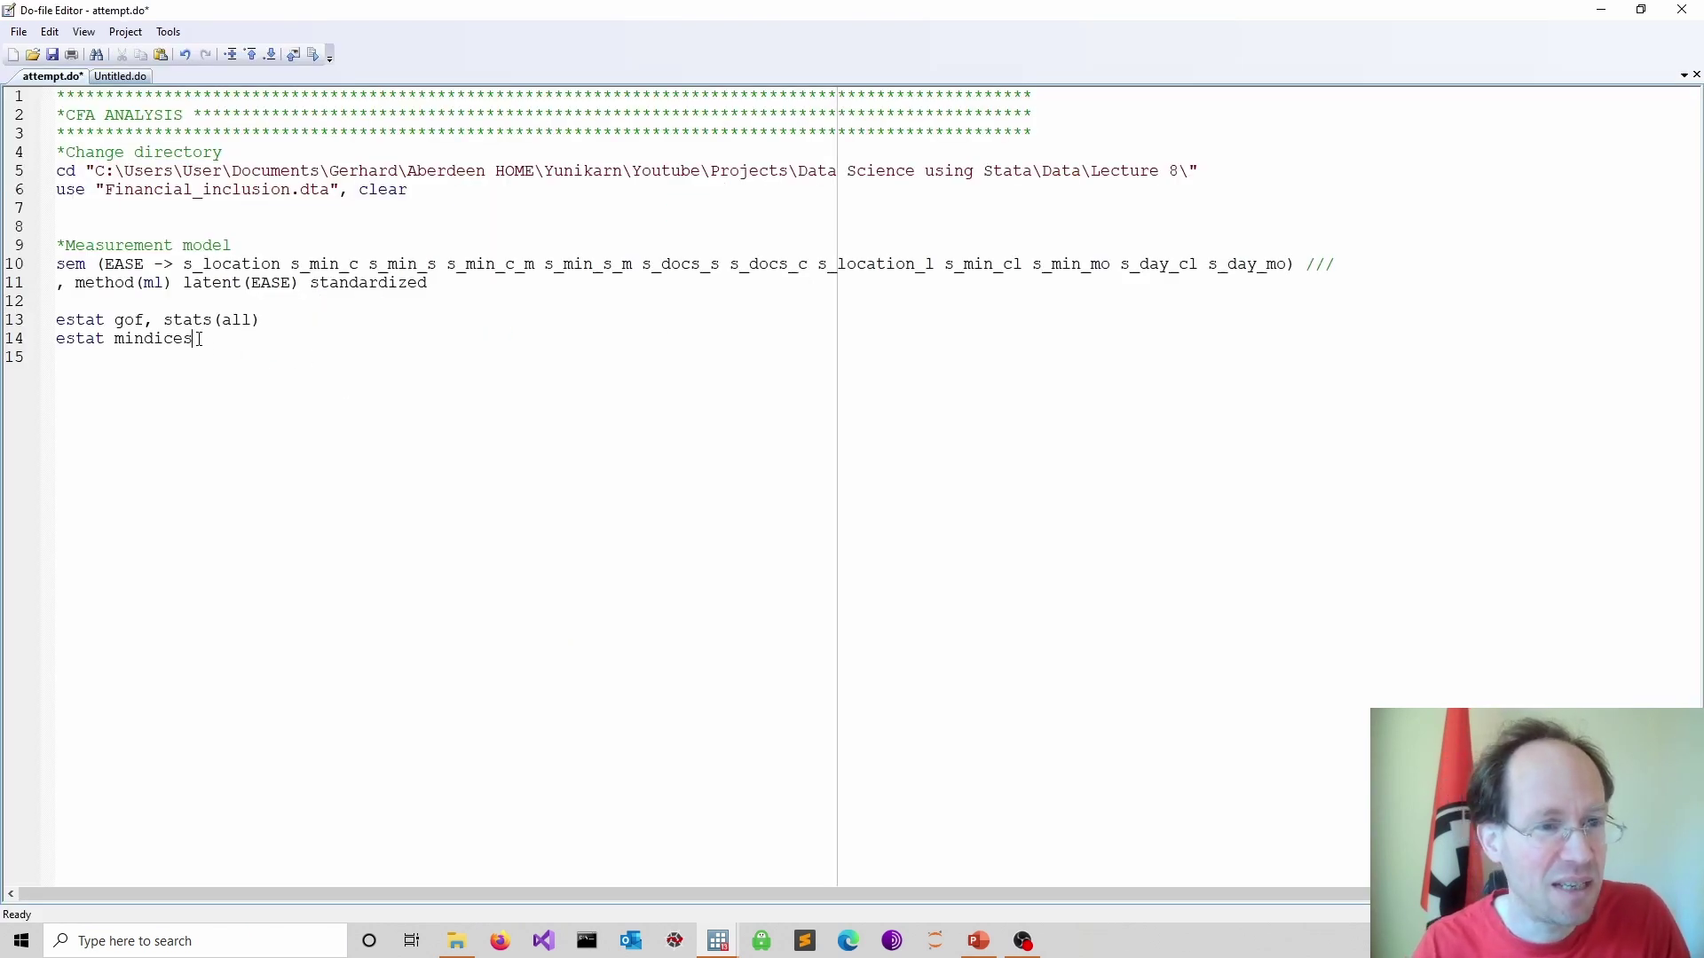
- Execute estat mindices and find the largest MI, 41.756, for the s_docs_s–s_docs_c error covariance
{"action": "left_click_drag", "start_coordinate": [194, 339], "coordinate": [55, 340]}
{"action": "left_click", "coordinate": [318, 55]}
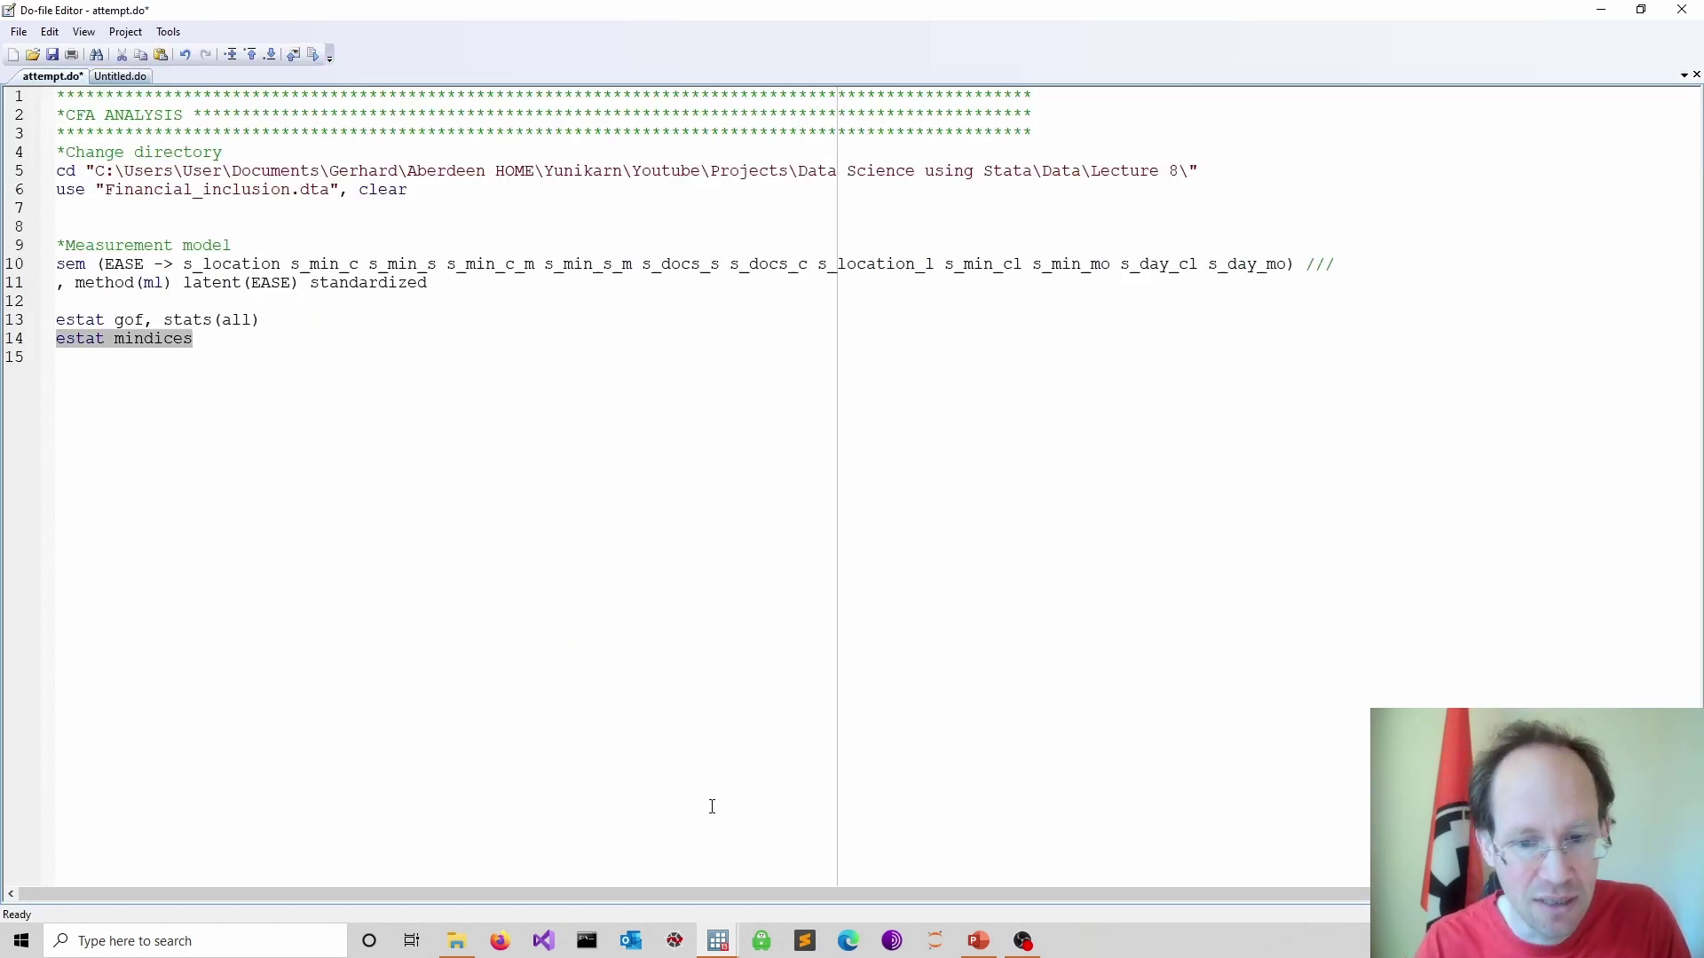
{"action": "left_click", "coordinate": [718, 940]}
{"action": "left_click", "coordinate": [572, 876]}
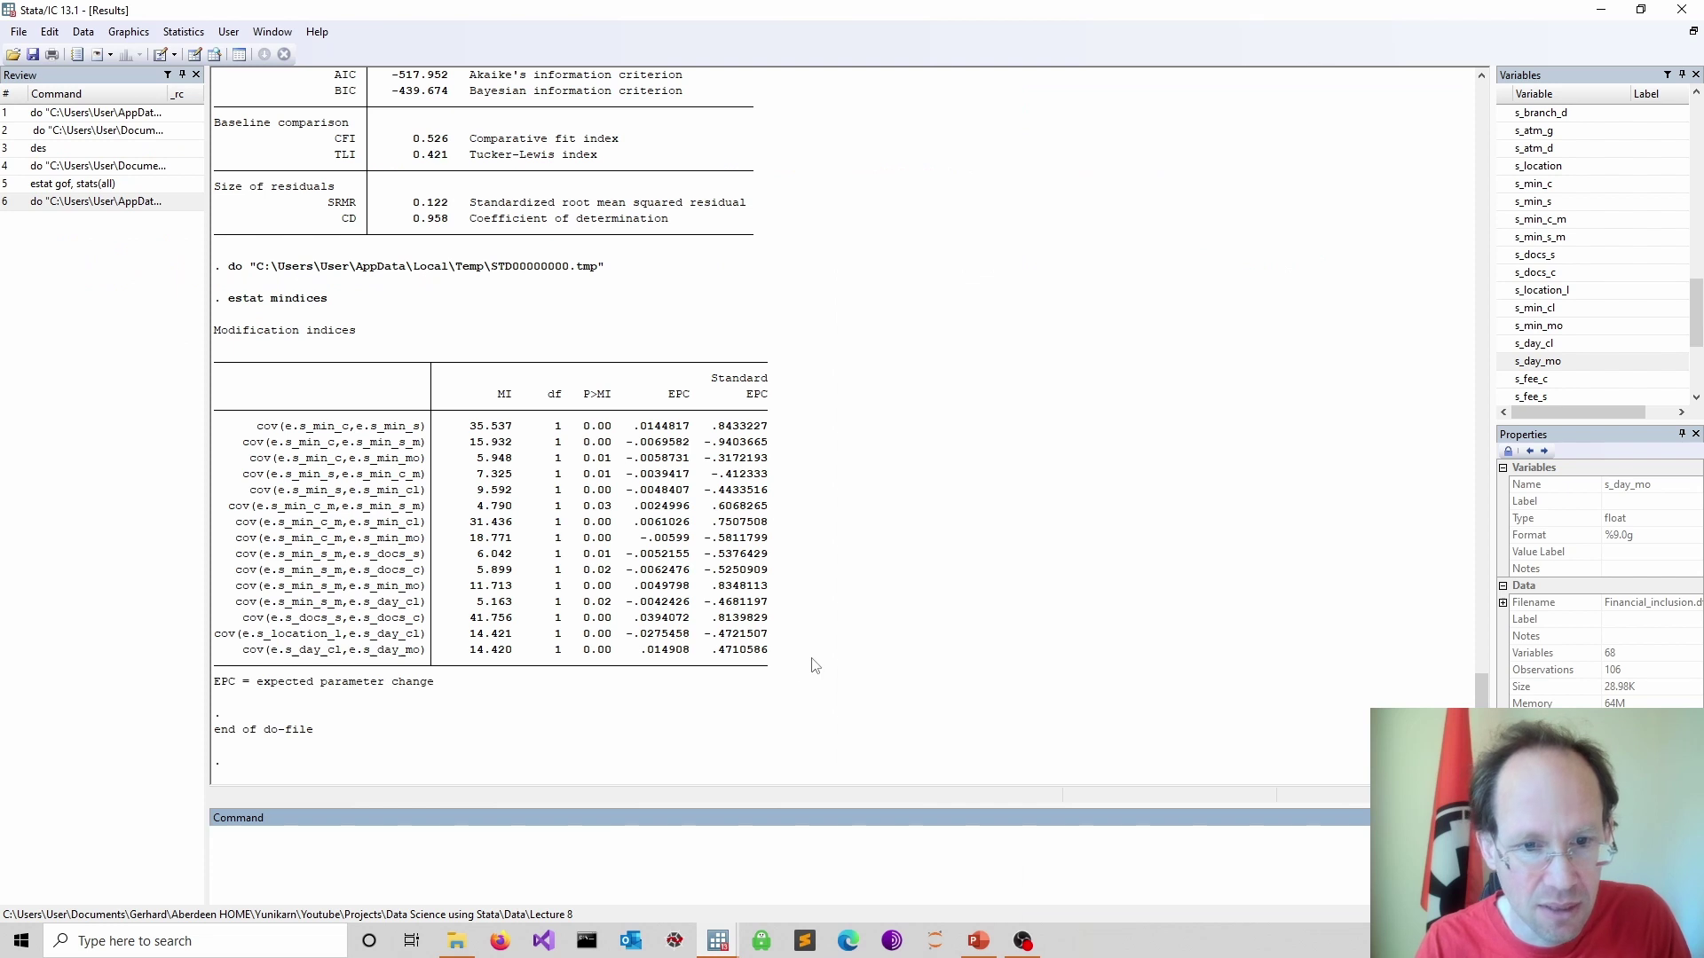
{"action": "double_click", "coordinate": [504, 394]}
{"action": "left_click_drag", "start_coordinate": [258, 428], "coordinate": [385, 606]}
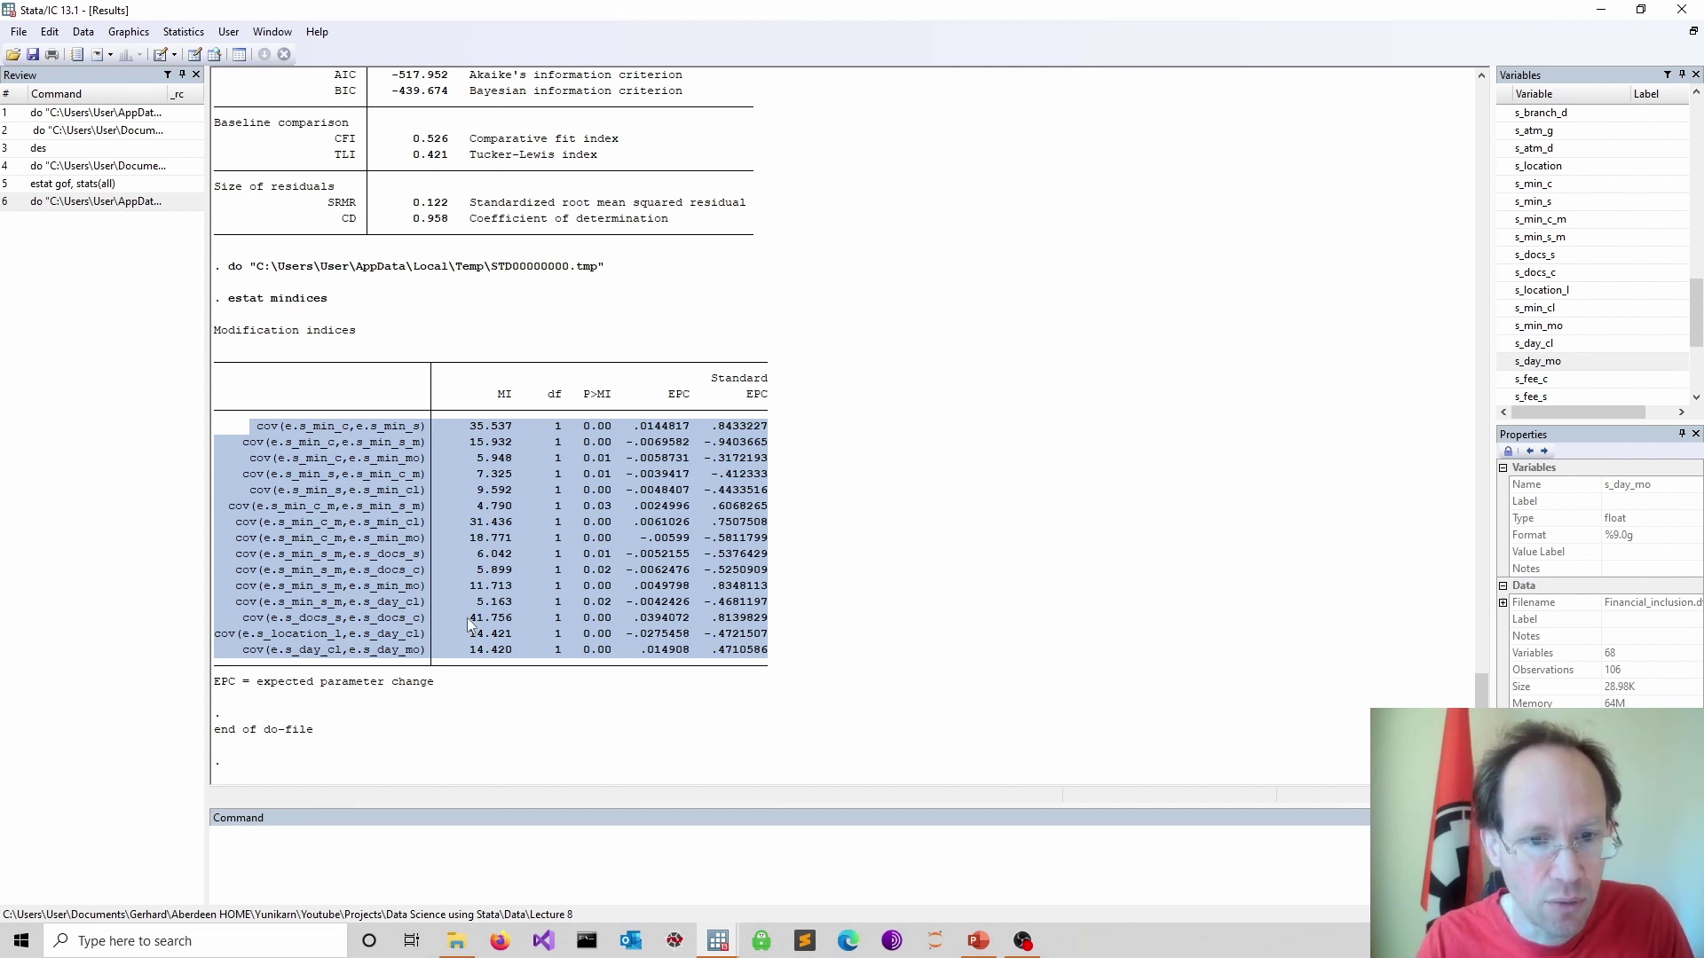
{"action": "left_click_drag", "start_coordinate": [466, 617], "coordinate": [516, 625]}
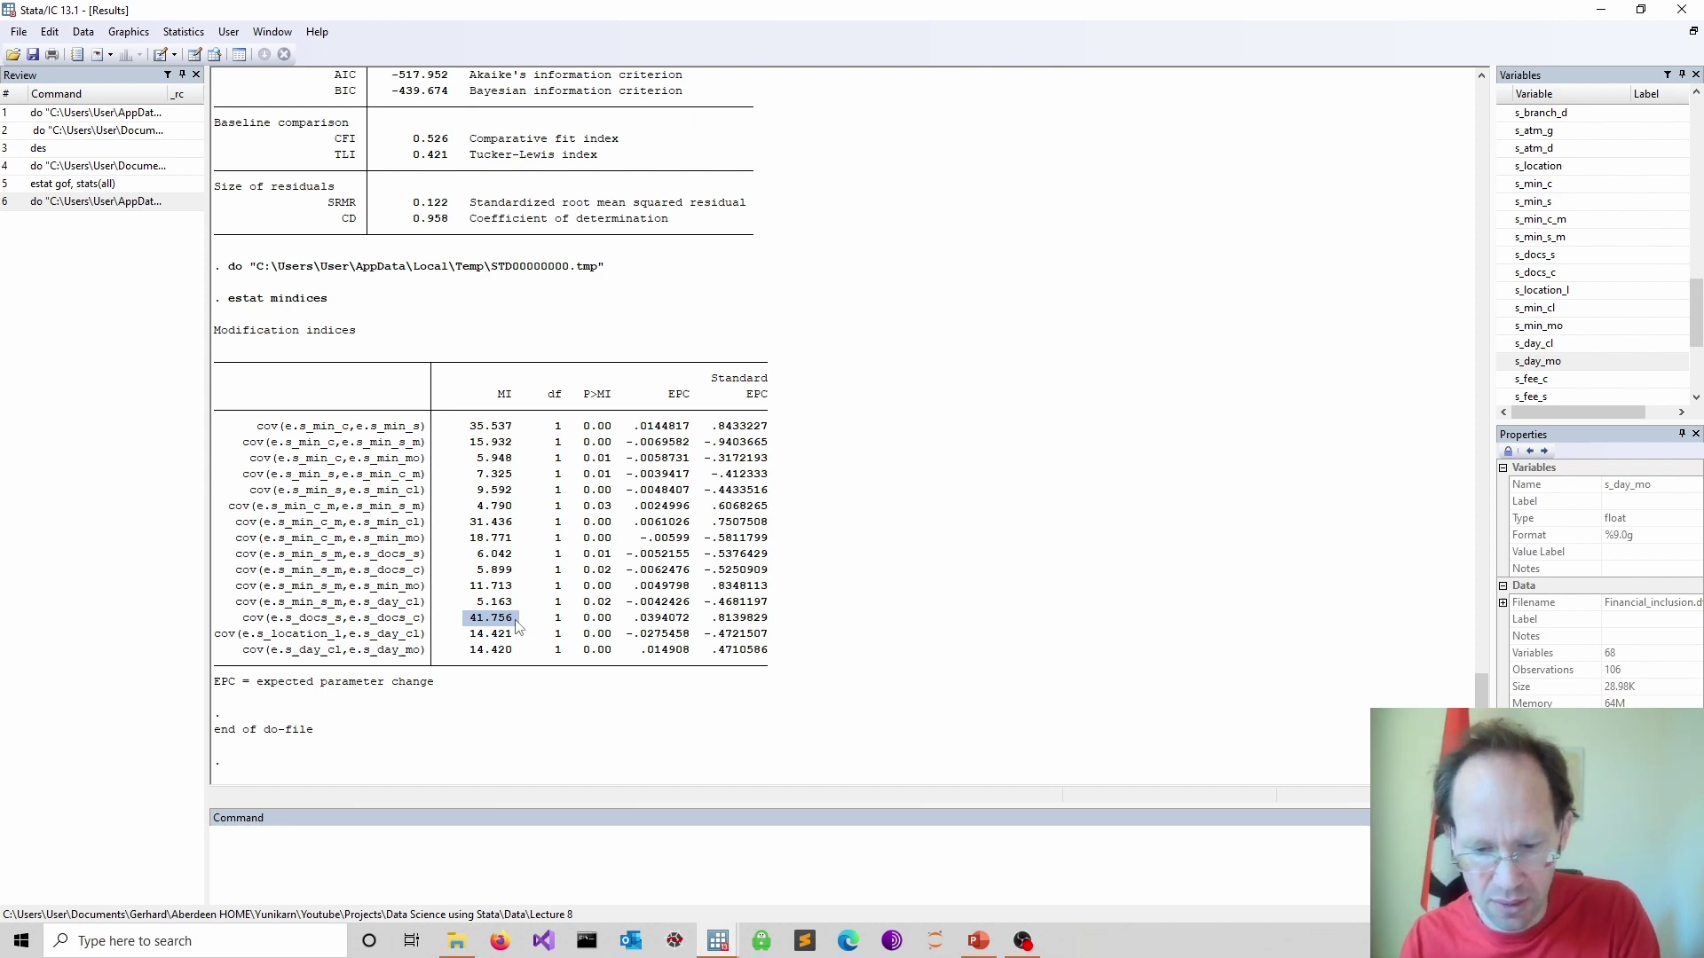
- Duplicate the sem and estat block below the original in the do-file
{"action": "key", "text": "alt+Tab"}
{"action": "left_click_drag", "start_coordinate": [146, 354], "coordinate": [3, 259]}
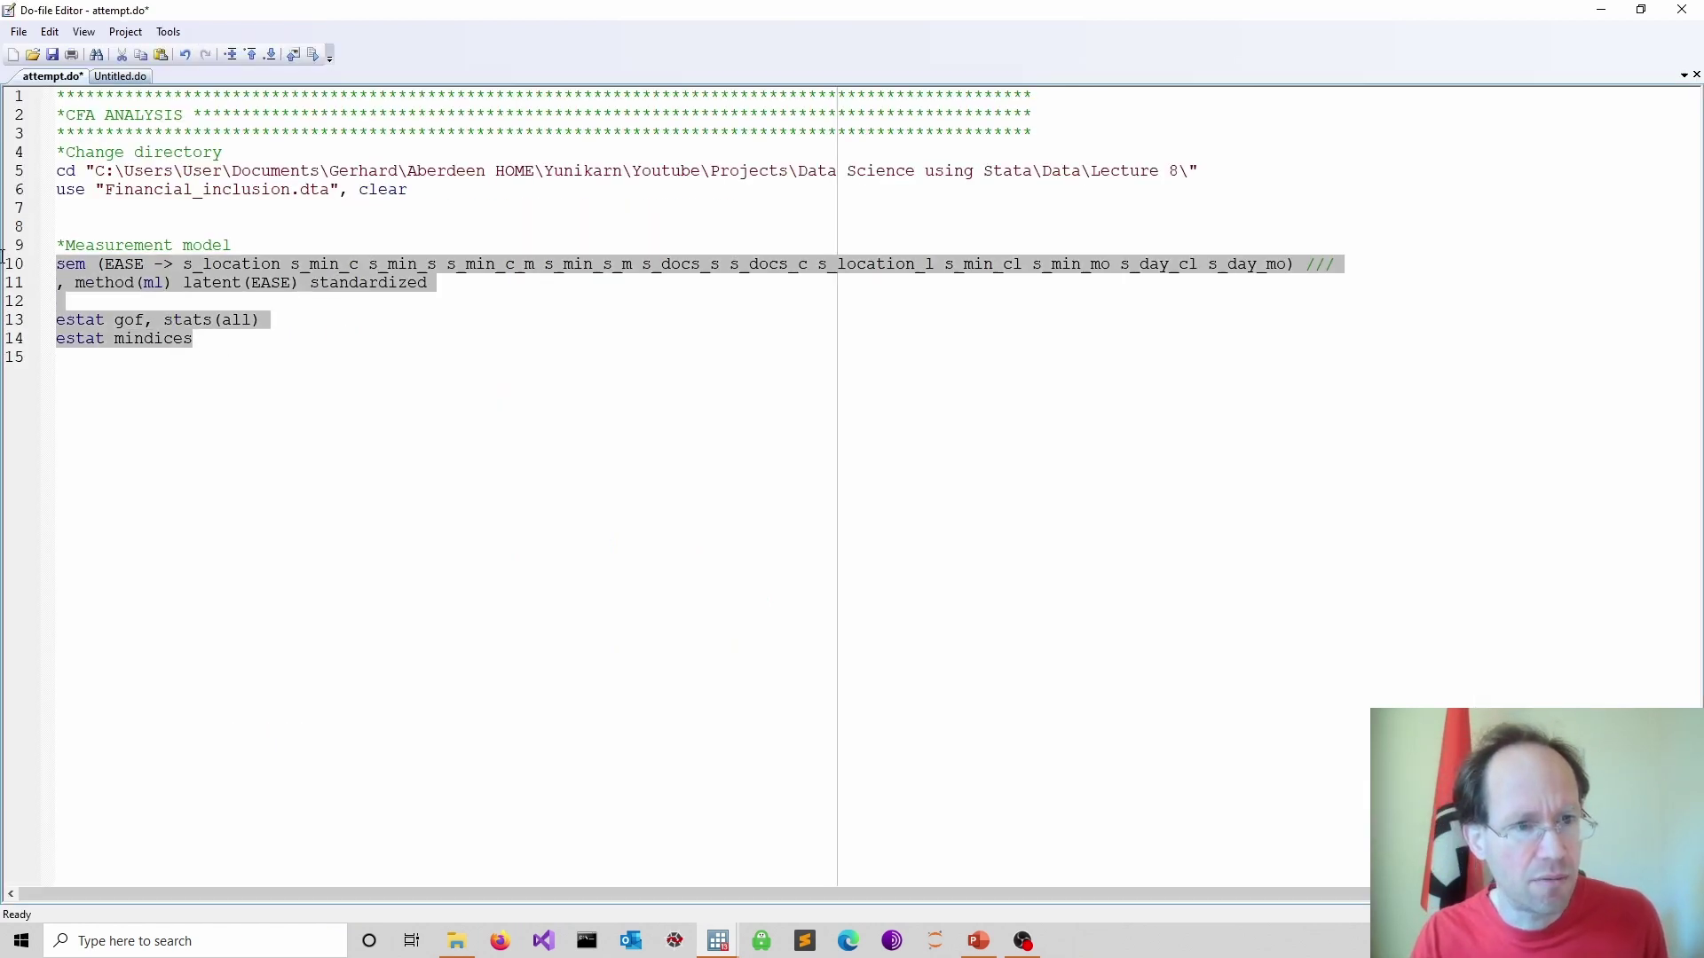
{"action": "left_click", "coordinate": [165, 404]}
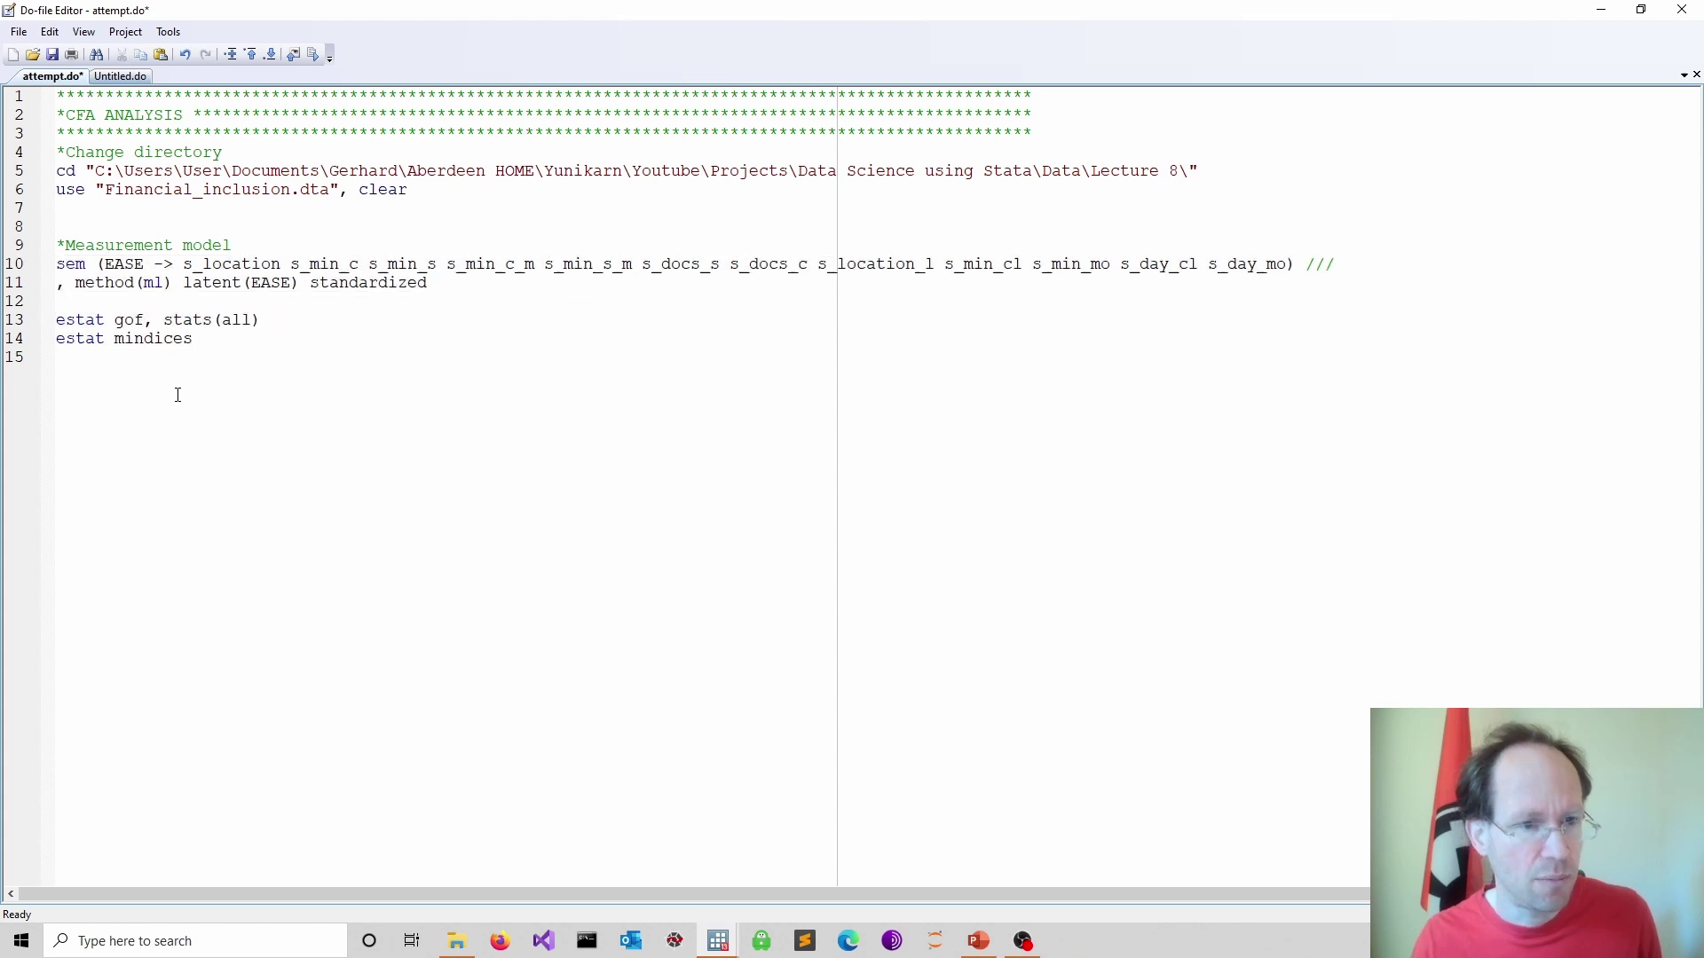
{"action": "key", "text": "Return"}
{"action": "key", "text": "Return"}
{"action": "key", "text": "Return"}
{"action": "key", "text": "ctrl+v"}
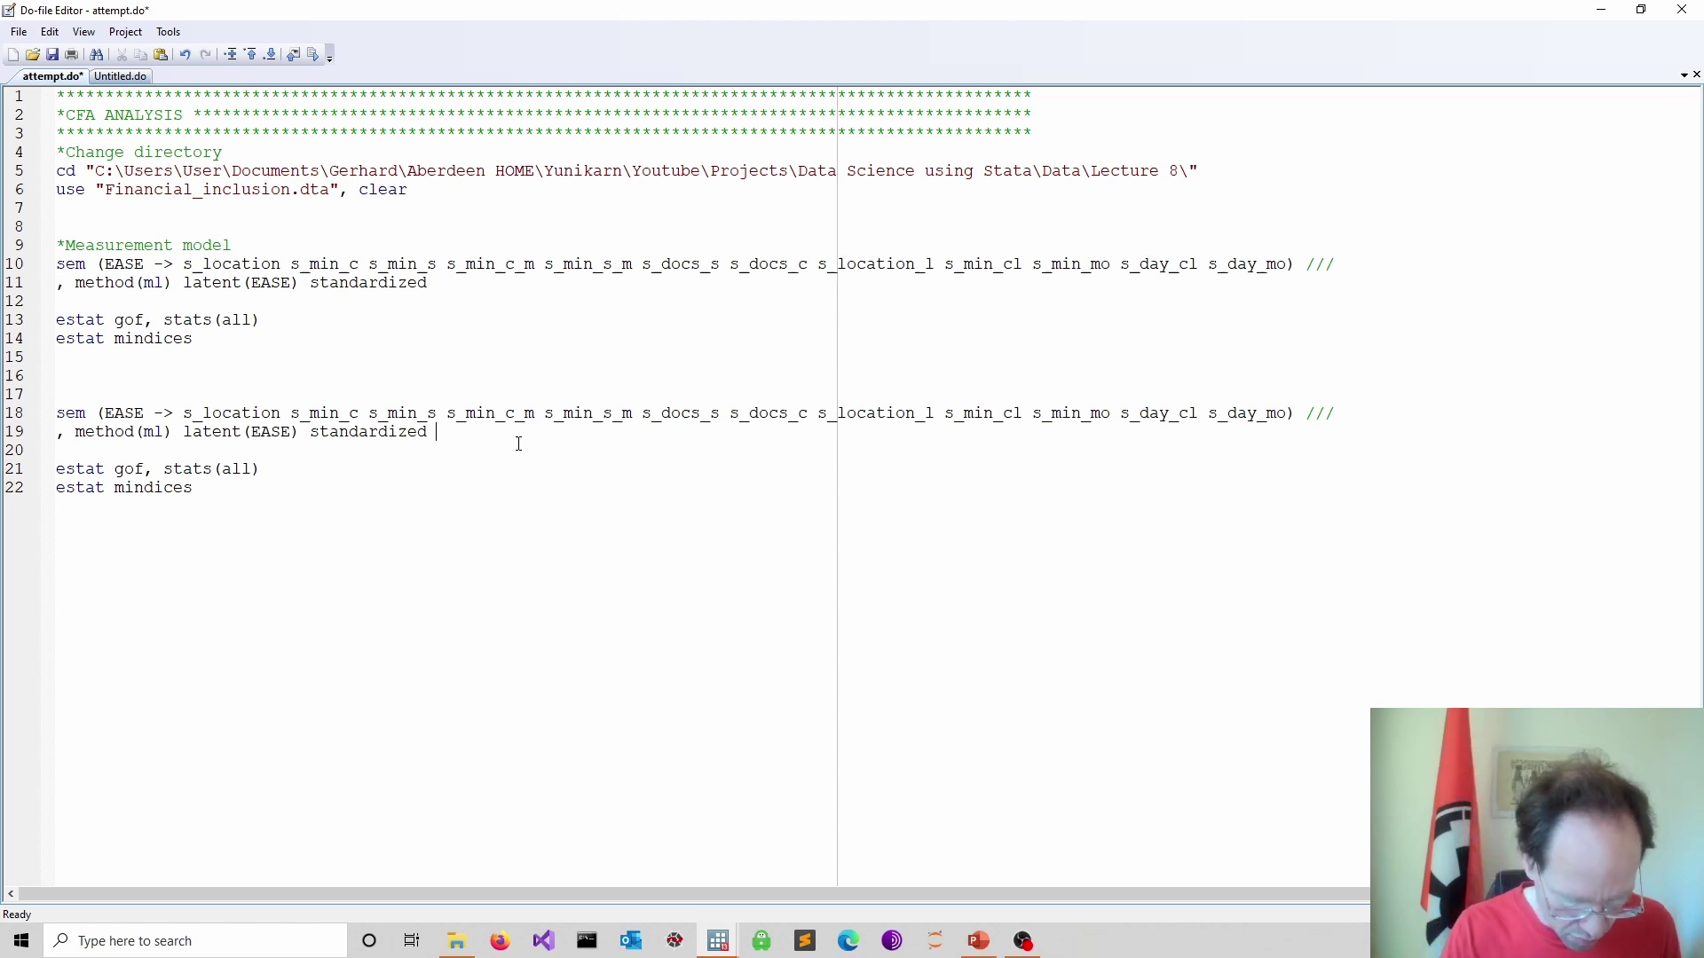
- Add cov(e.s_docs_s*e.s_docs_c) to the copied sem options and save the do-file
{"action": "type", "text": "cov()"}
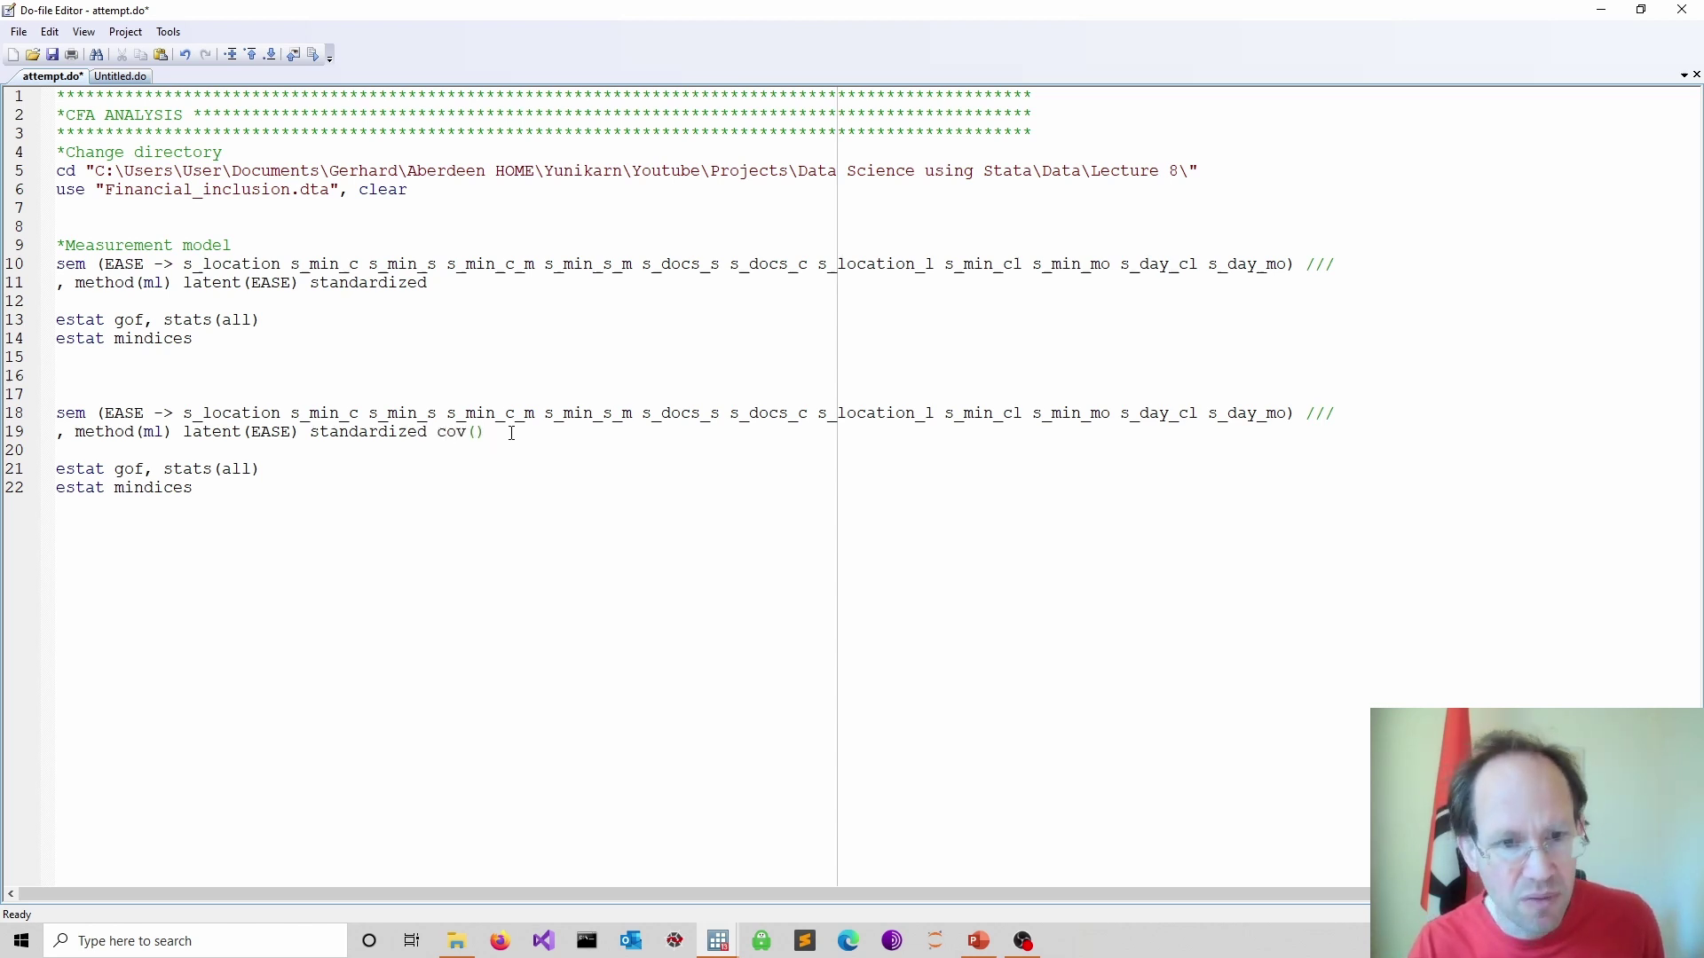
{"action": "mouse_move", "coordinate": [718, 941]}
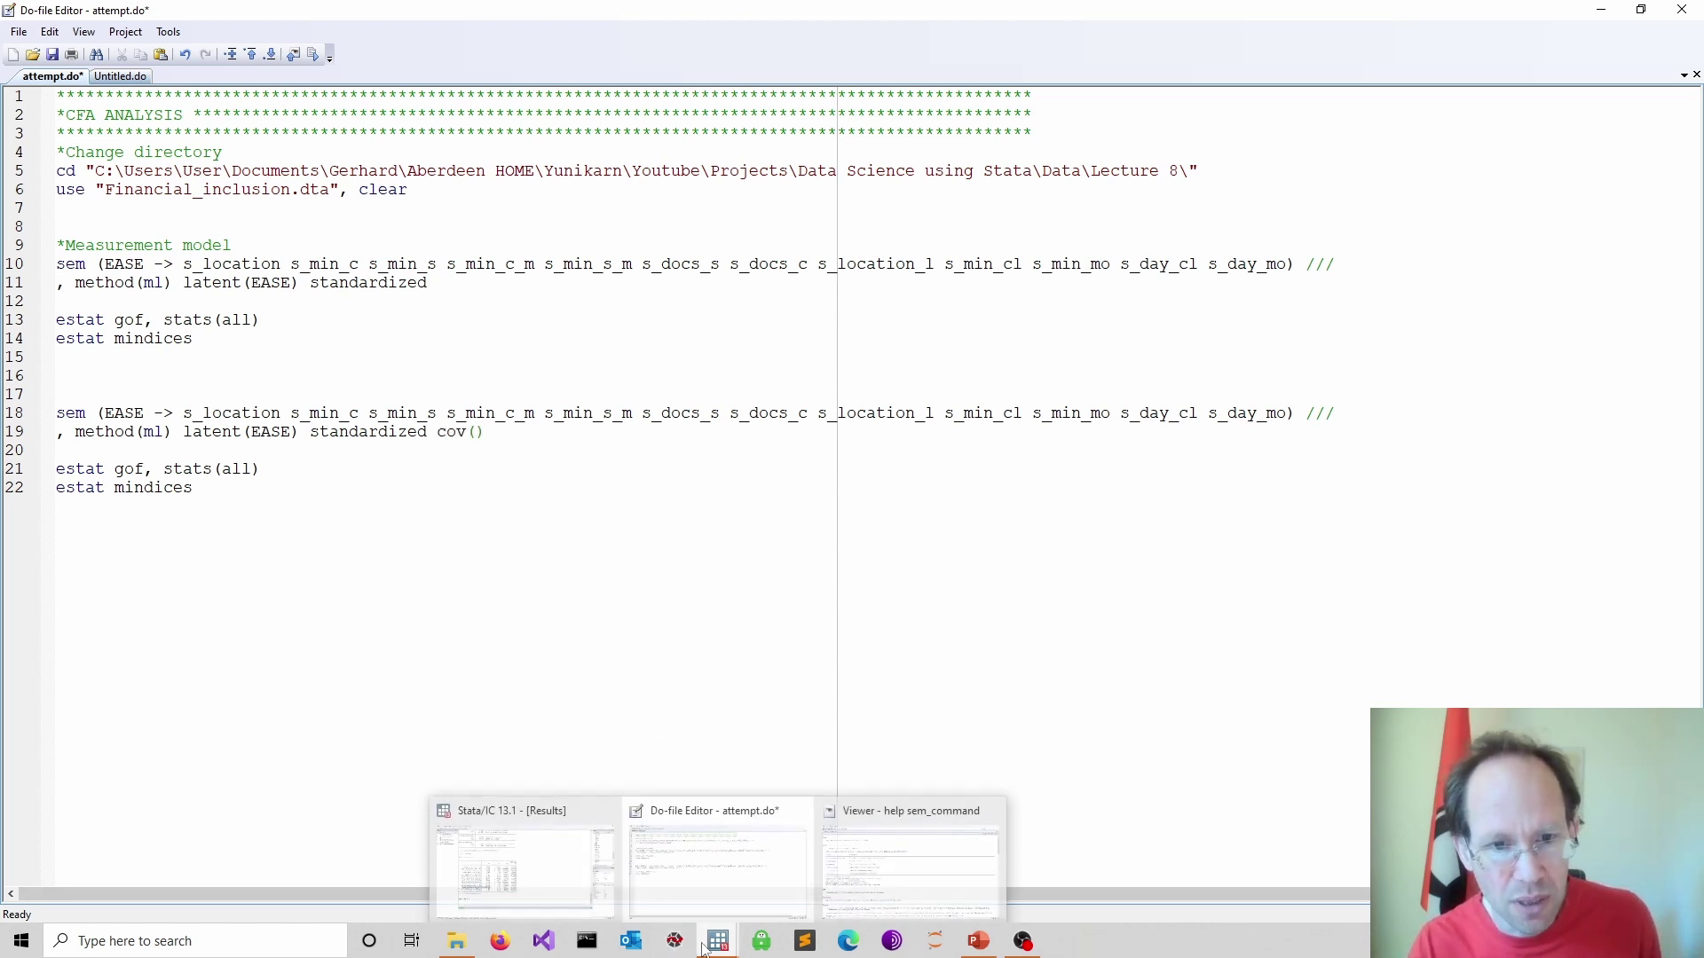
{"action": "left_click", "coordinate": [541, 856]}
{"action": "left_click", "coordinate": [463, 644]}
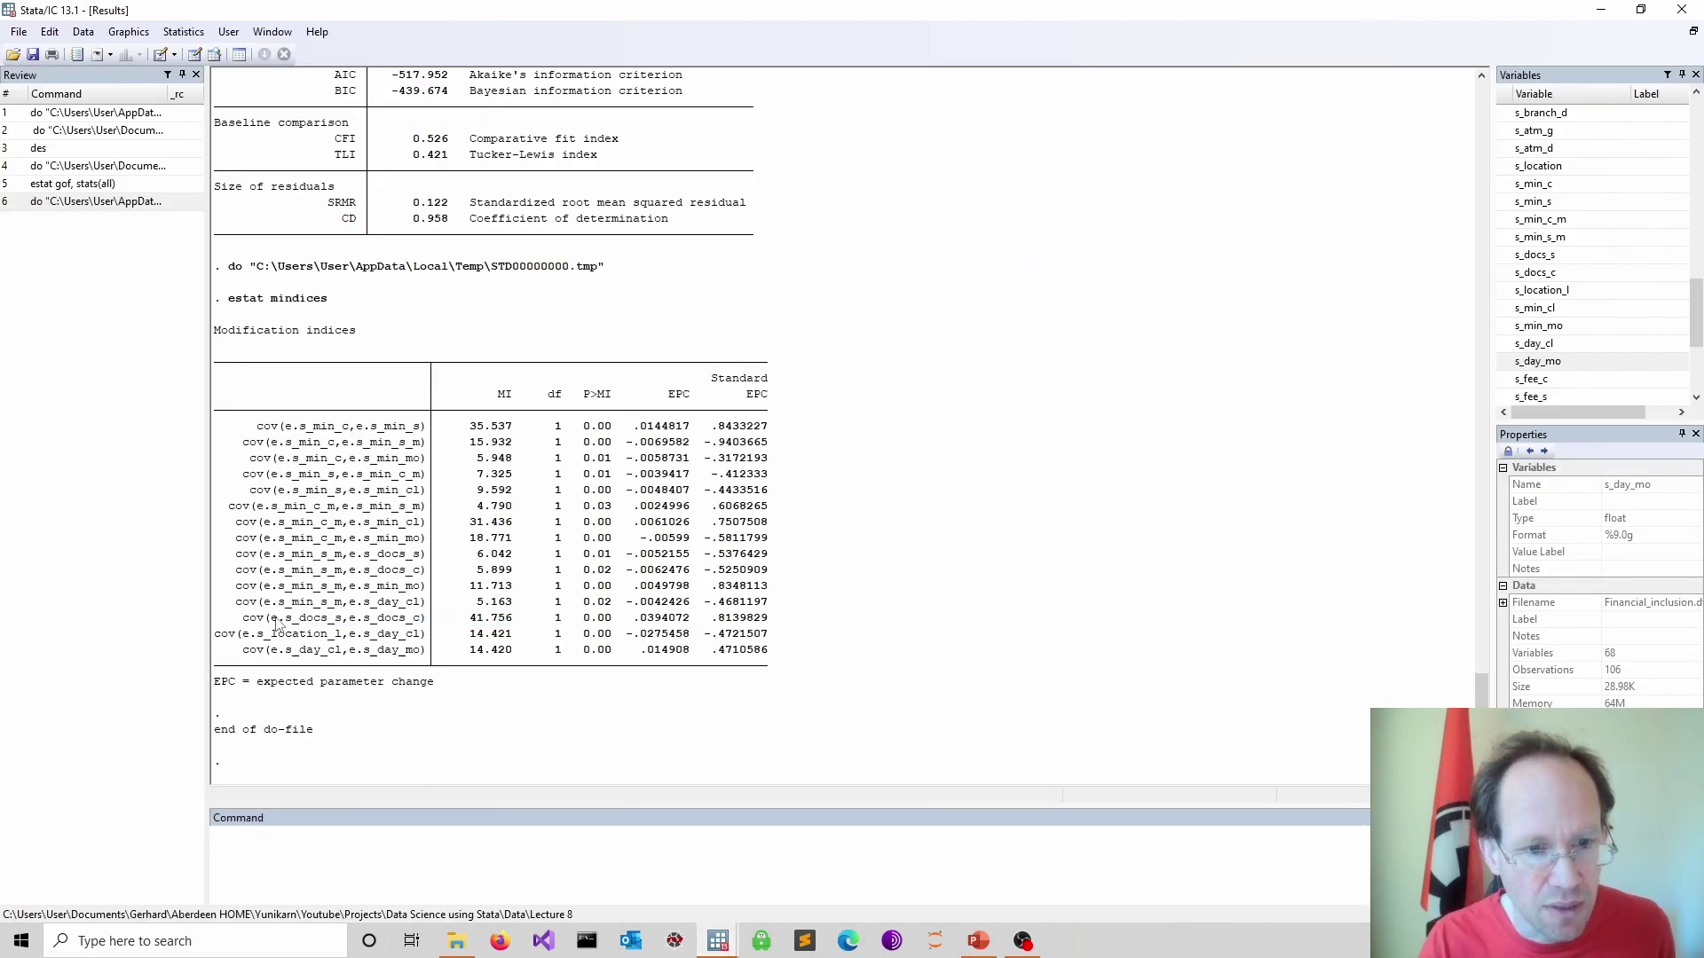
{"action": "key", "text": "alt+Tab"}
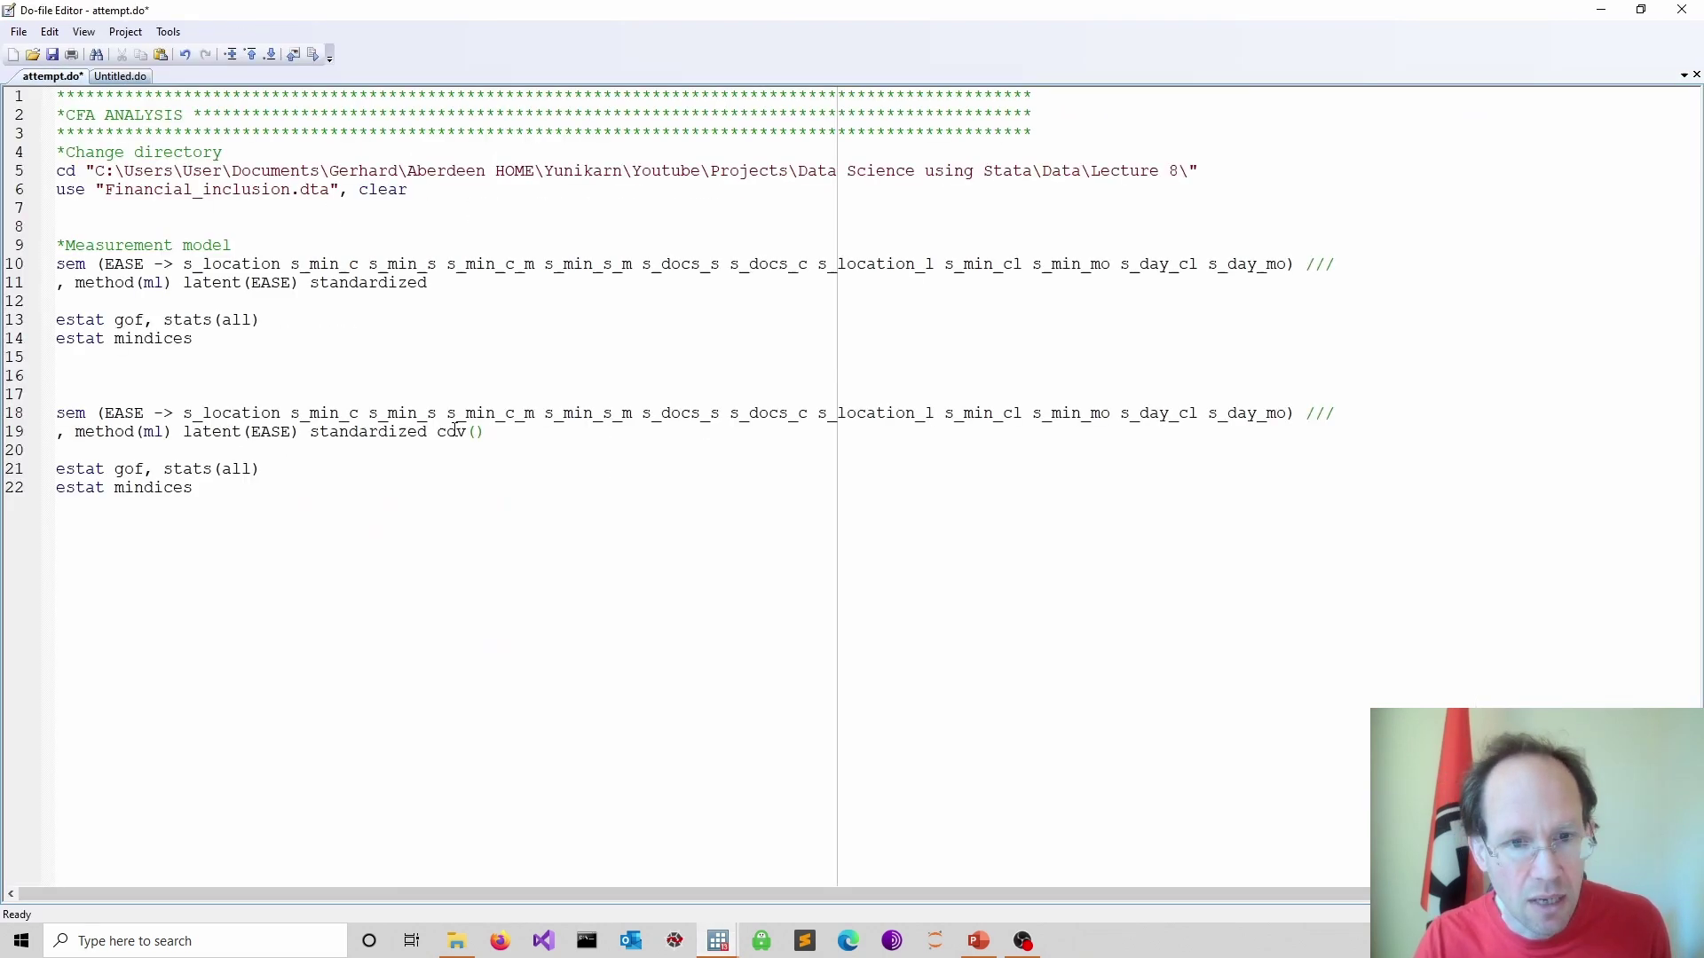
{"action": "key", "text": "ctrl+v"}
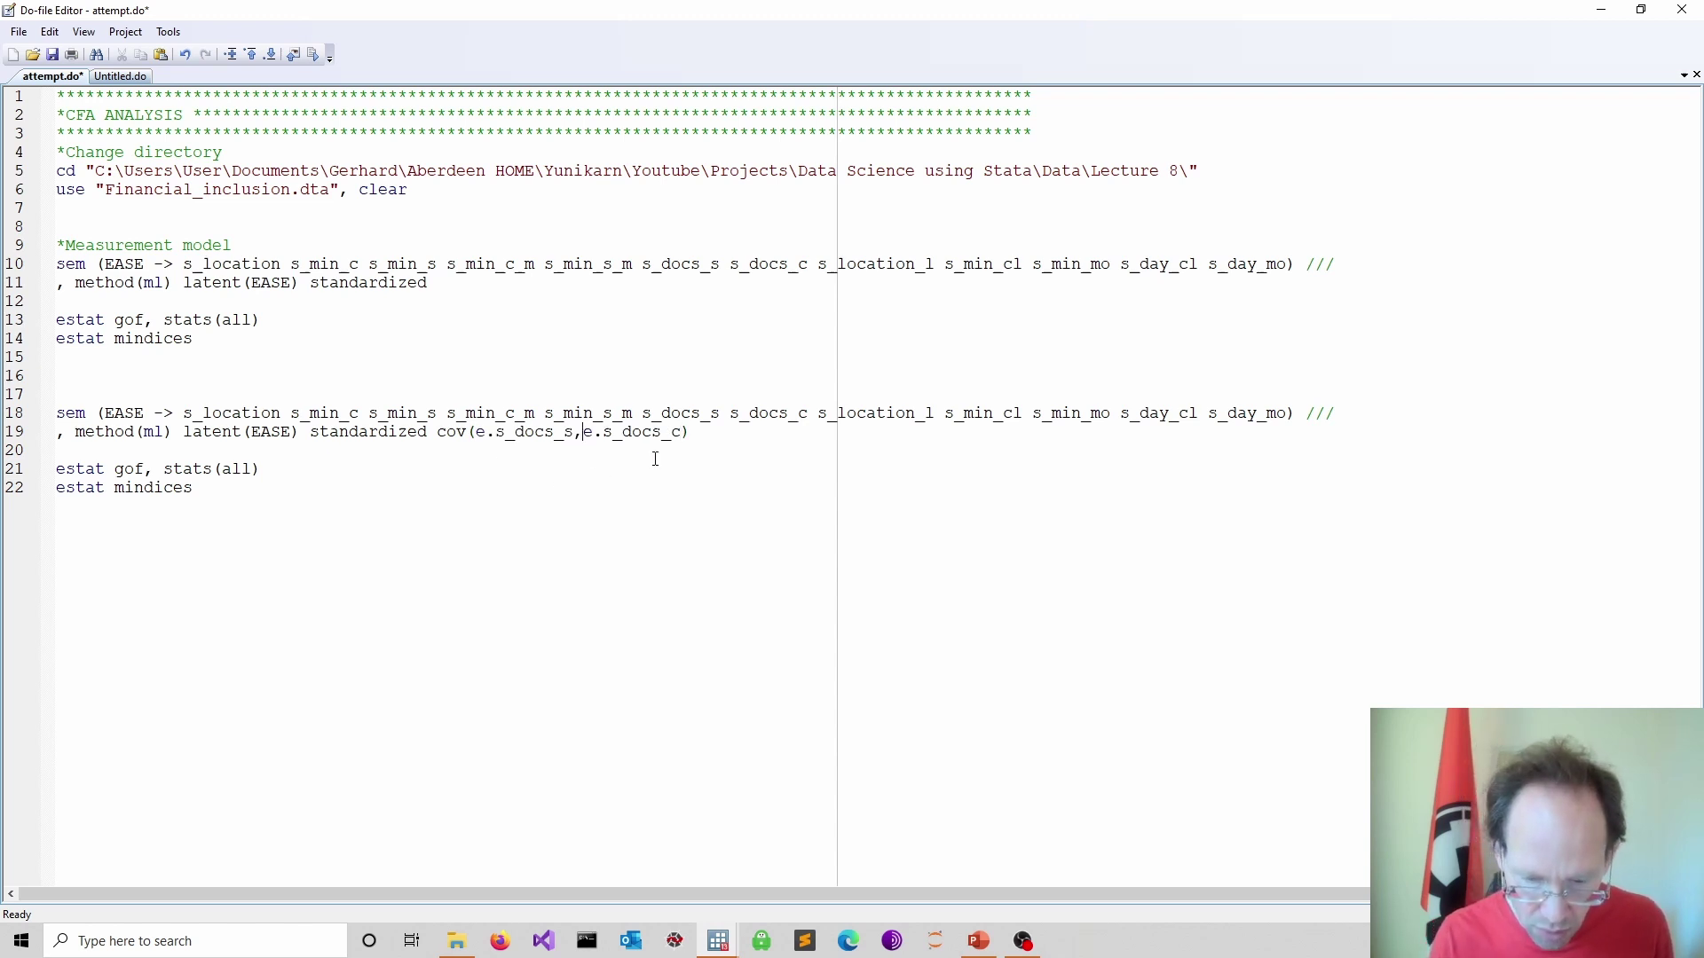
{"action": "key", "text": "BackSpace"}
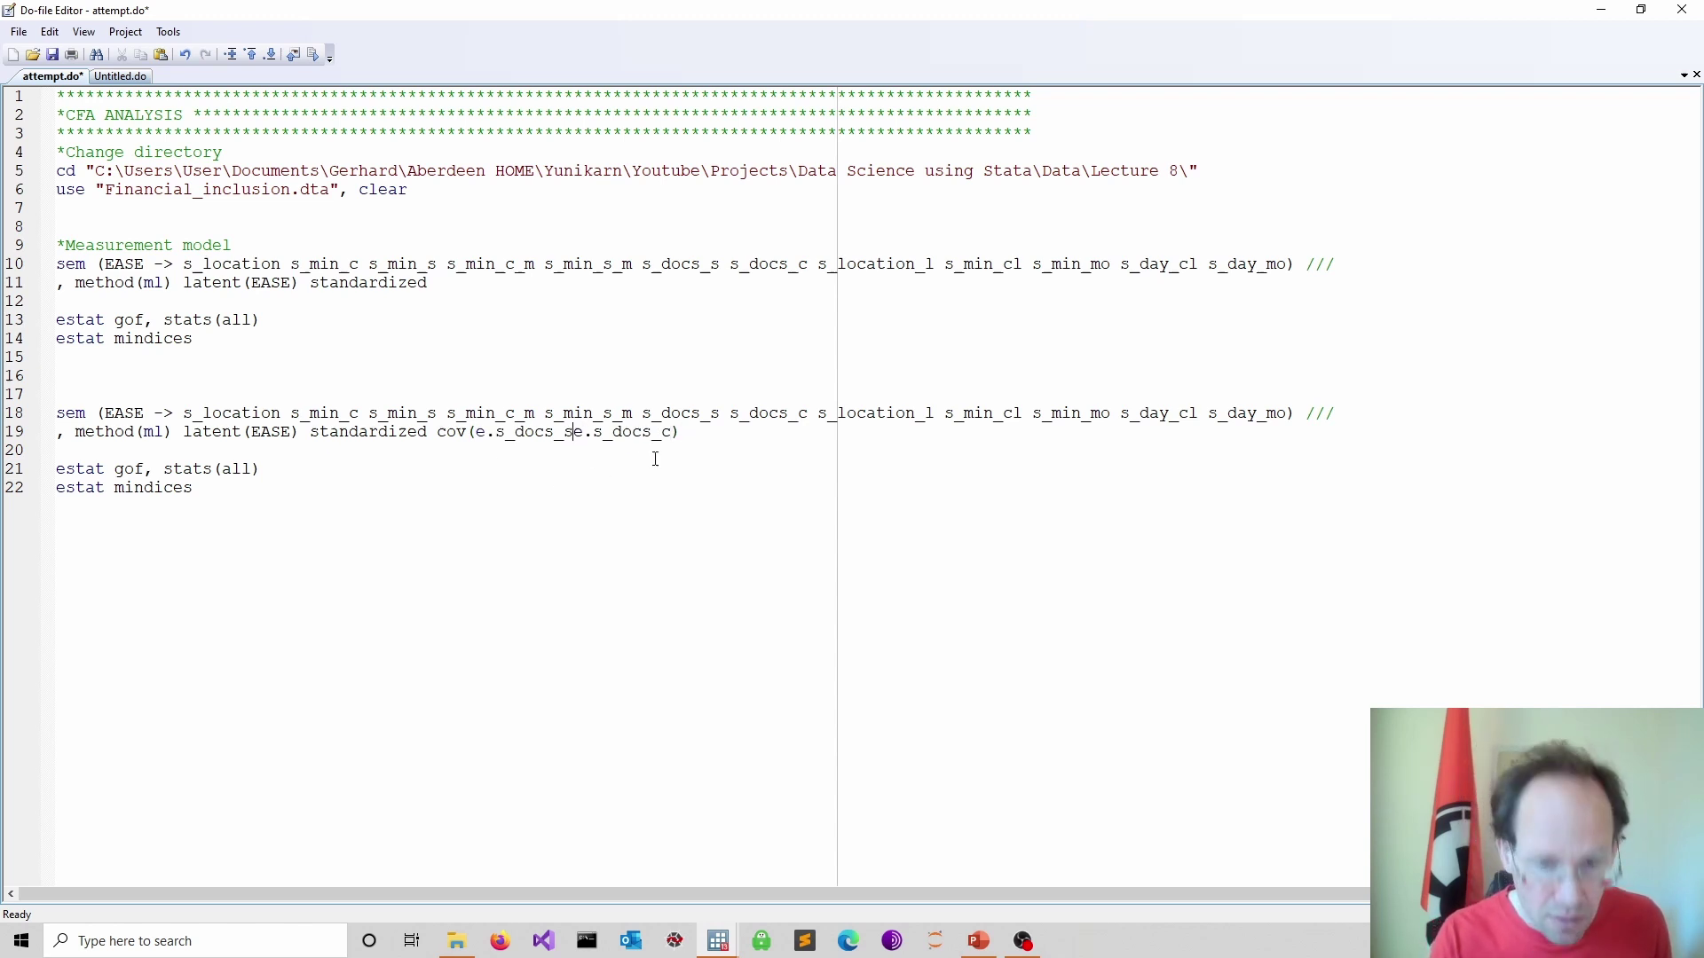
{"action": "type", "text": "*"}
{"action": "key", "text": "ctrl+s"}
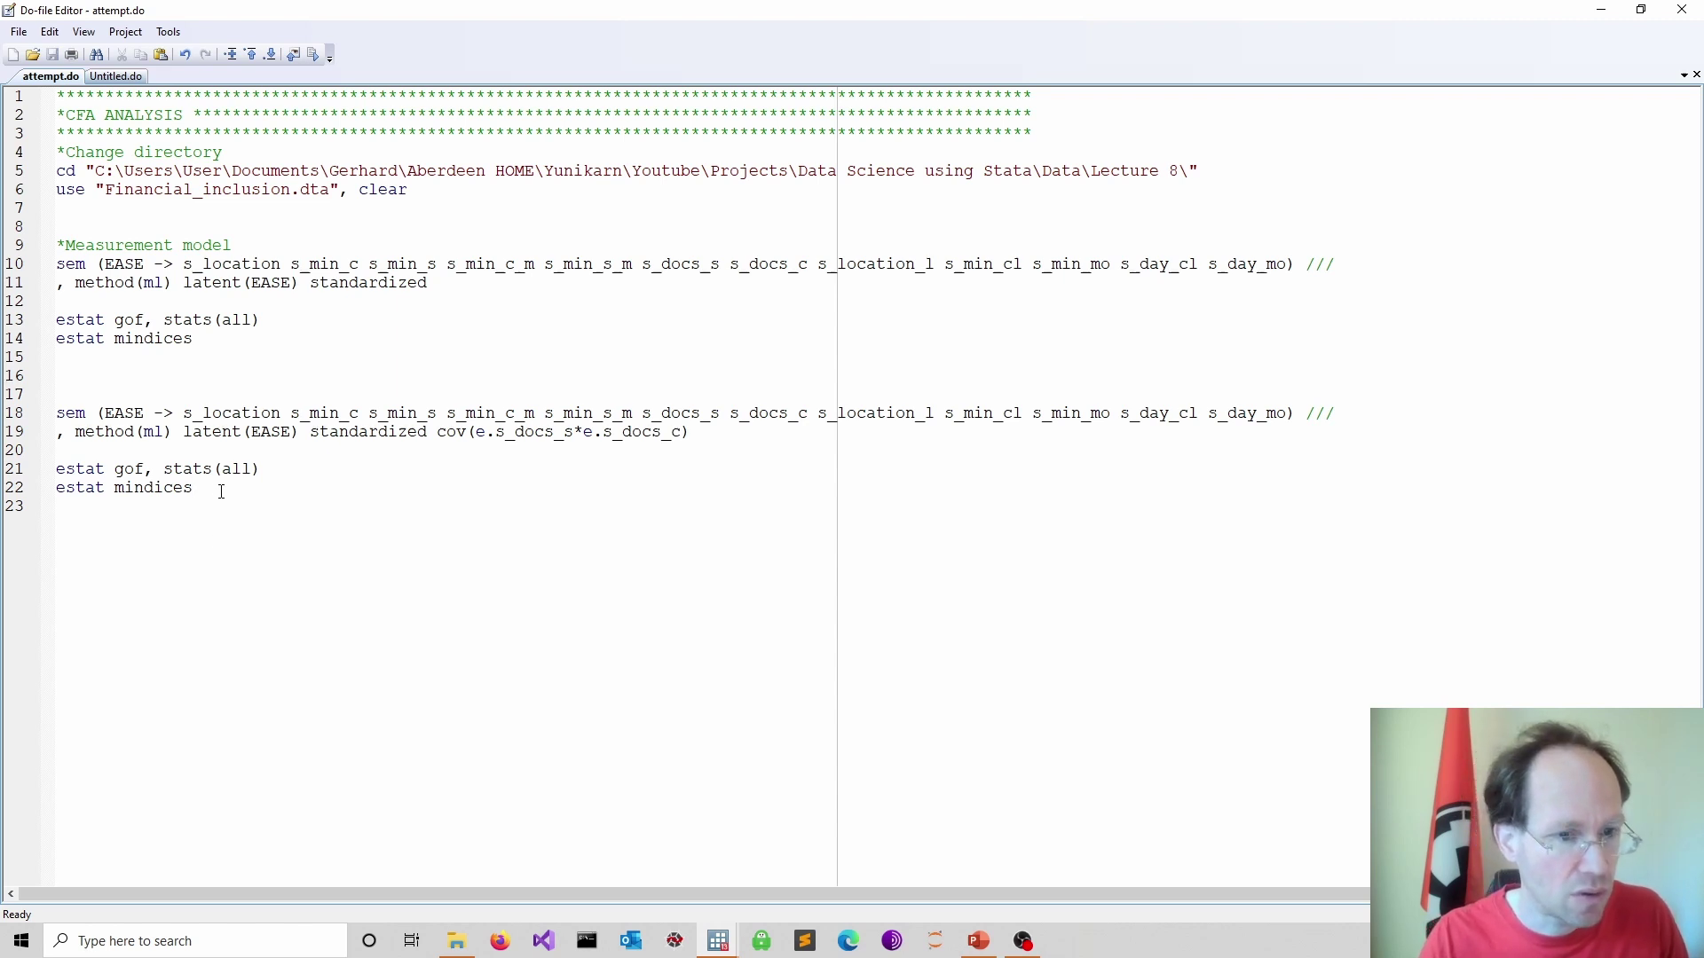
- Run the revised model block, lines 18–22, and check the RMSEA of 0.235
{"action": "left_click_drag", "start_coordinate": [221, 492], "coordinate": [6, 412]}
{"action": "left_click", "coordinate": [312, 54]}
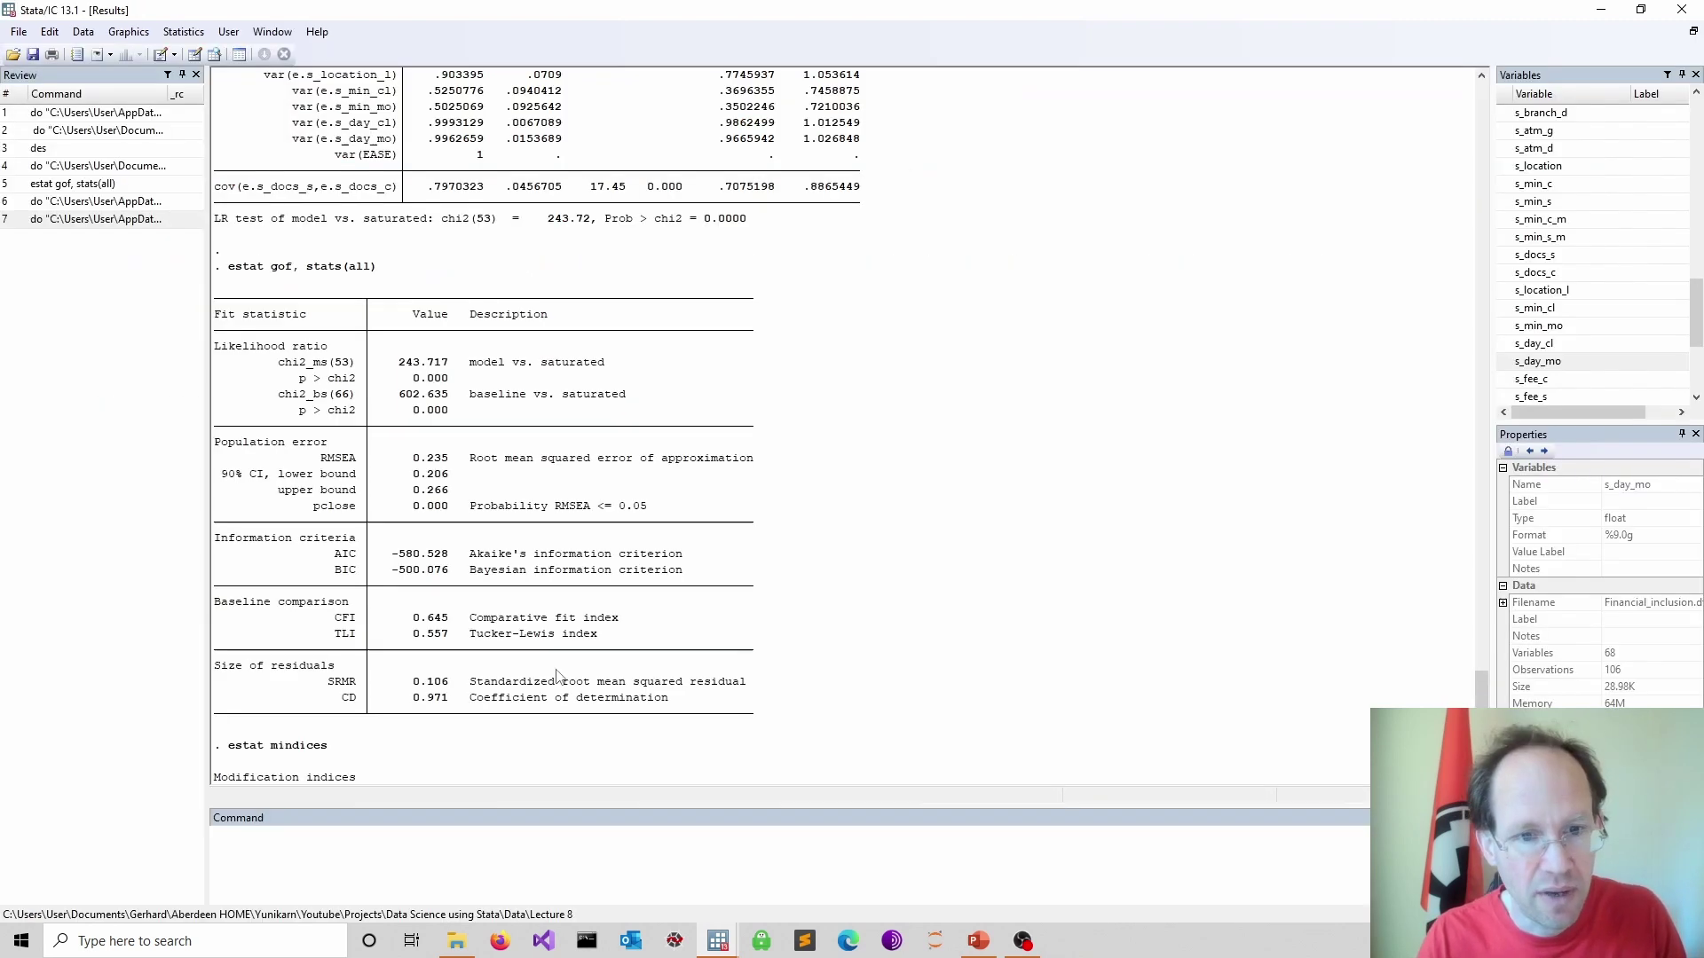
{"action": "left_click_drag", "start_coordinate": [399, 456], "coordinate": [449, 463]}
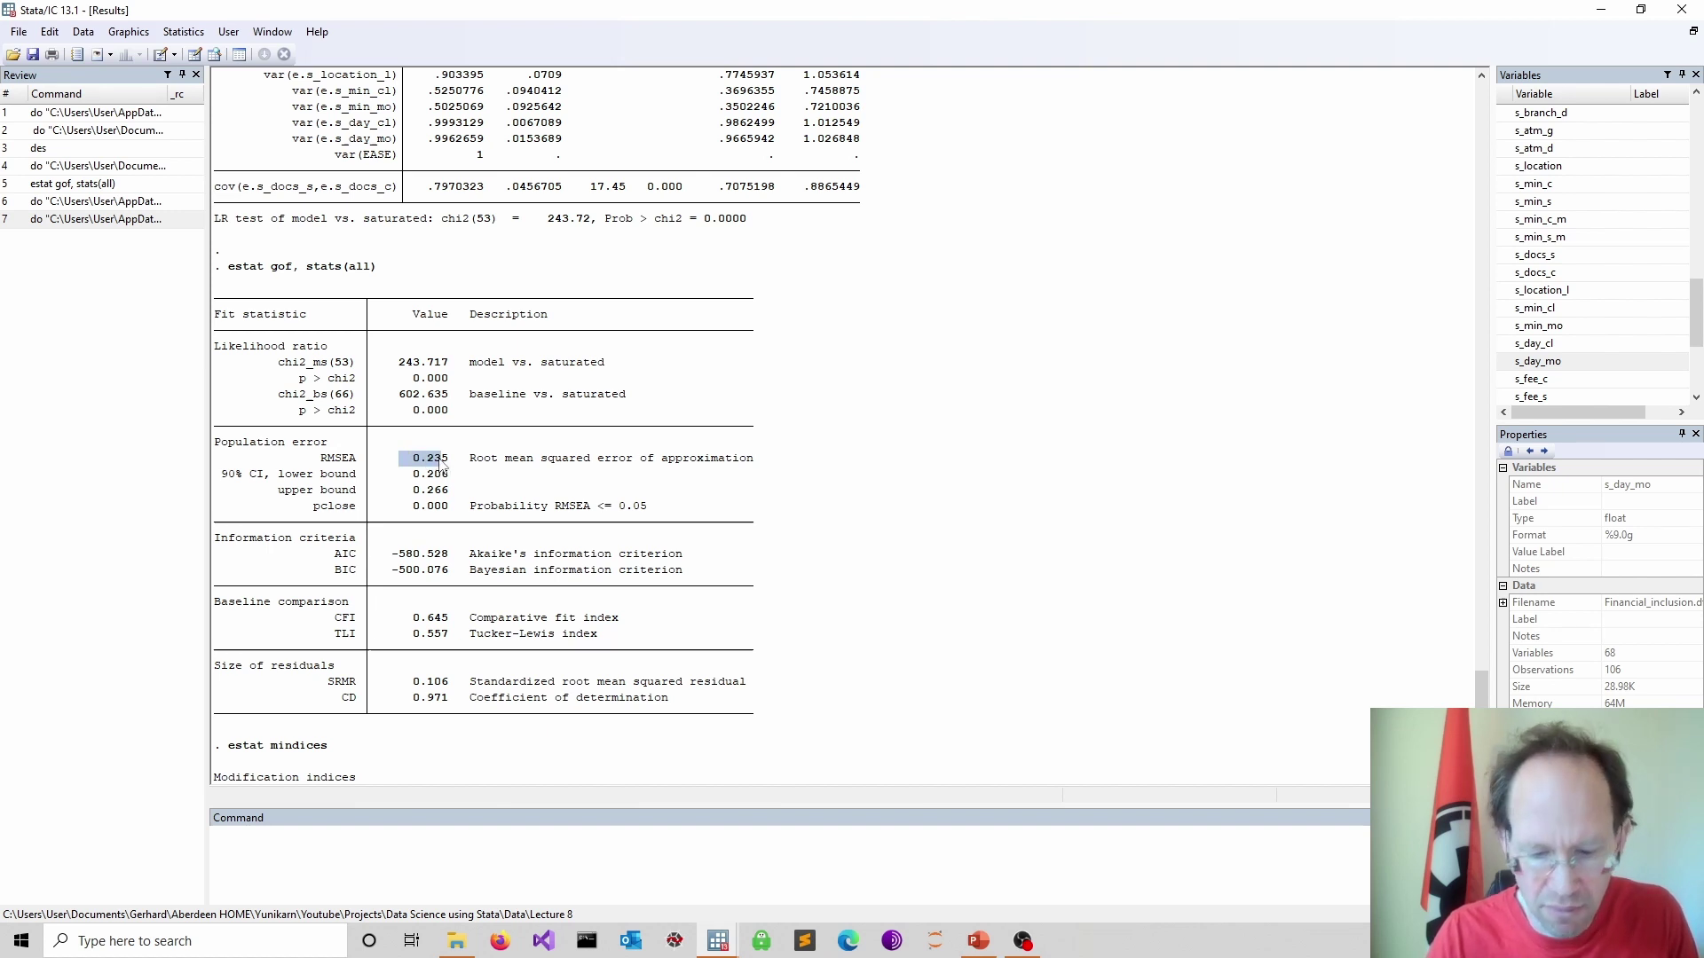
- Add a second error covariance cov(e.s_min_c*e.s_min_s) and select the revised block
{"action": "key", "text": "alt+Tab"}
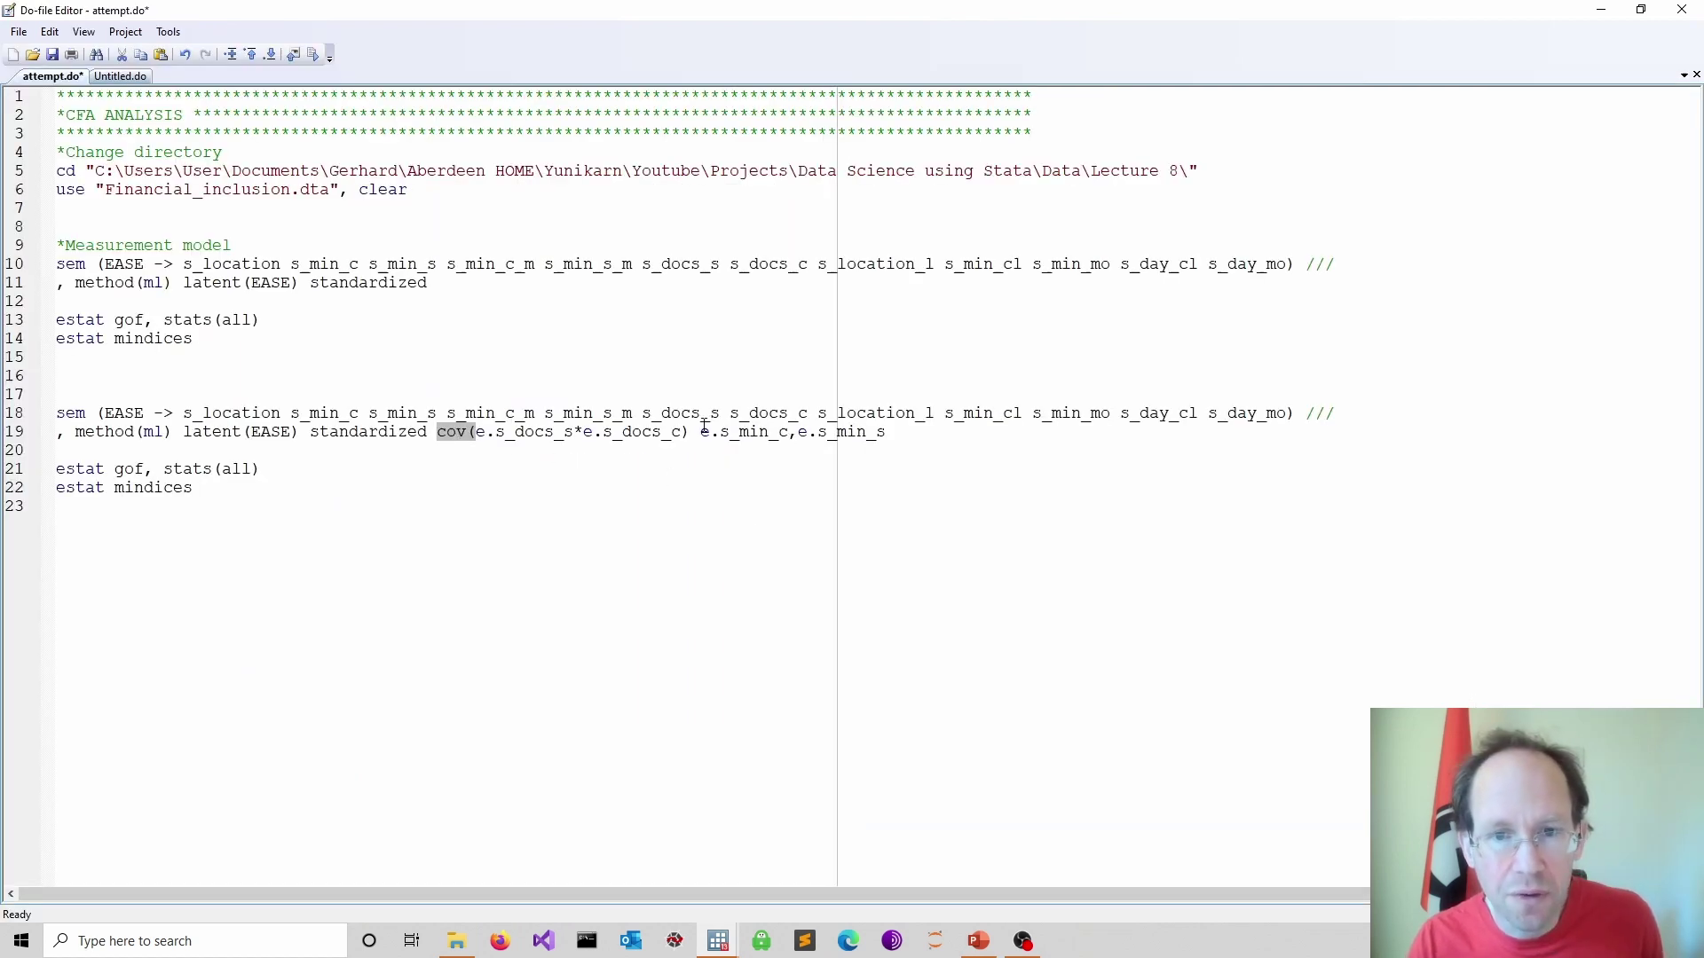
{"action": "left_click", "coordinate": [701, 432]}
{"action": "type", "text": "cov("}
{"action": "left_click_drag", "start_coordinate": [788, 433], "coordinate": [797, 432]}
{"action": "type", "text": "*"}
{"action": "left_click", "coordinate": [887, 432]}
{"action": "type", "text": ")"}
{"action": "left_click_drag", "start_coordinate": [193, 489], "coordinate": [56, 414]}
- Save and run the two-covariance model, page through its iterations, then break the non-converging estimation
{"action": "left_click", "coordinate": [53, 54]}
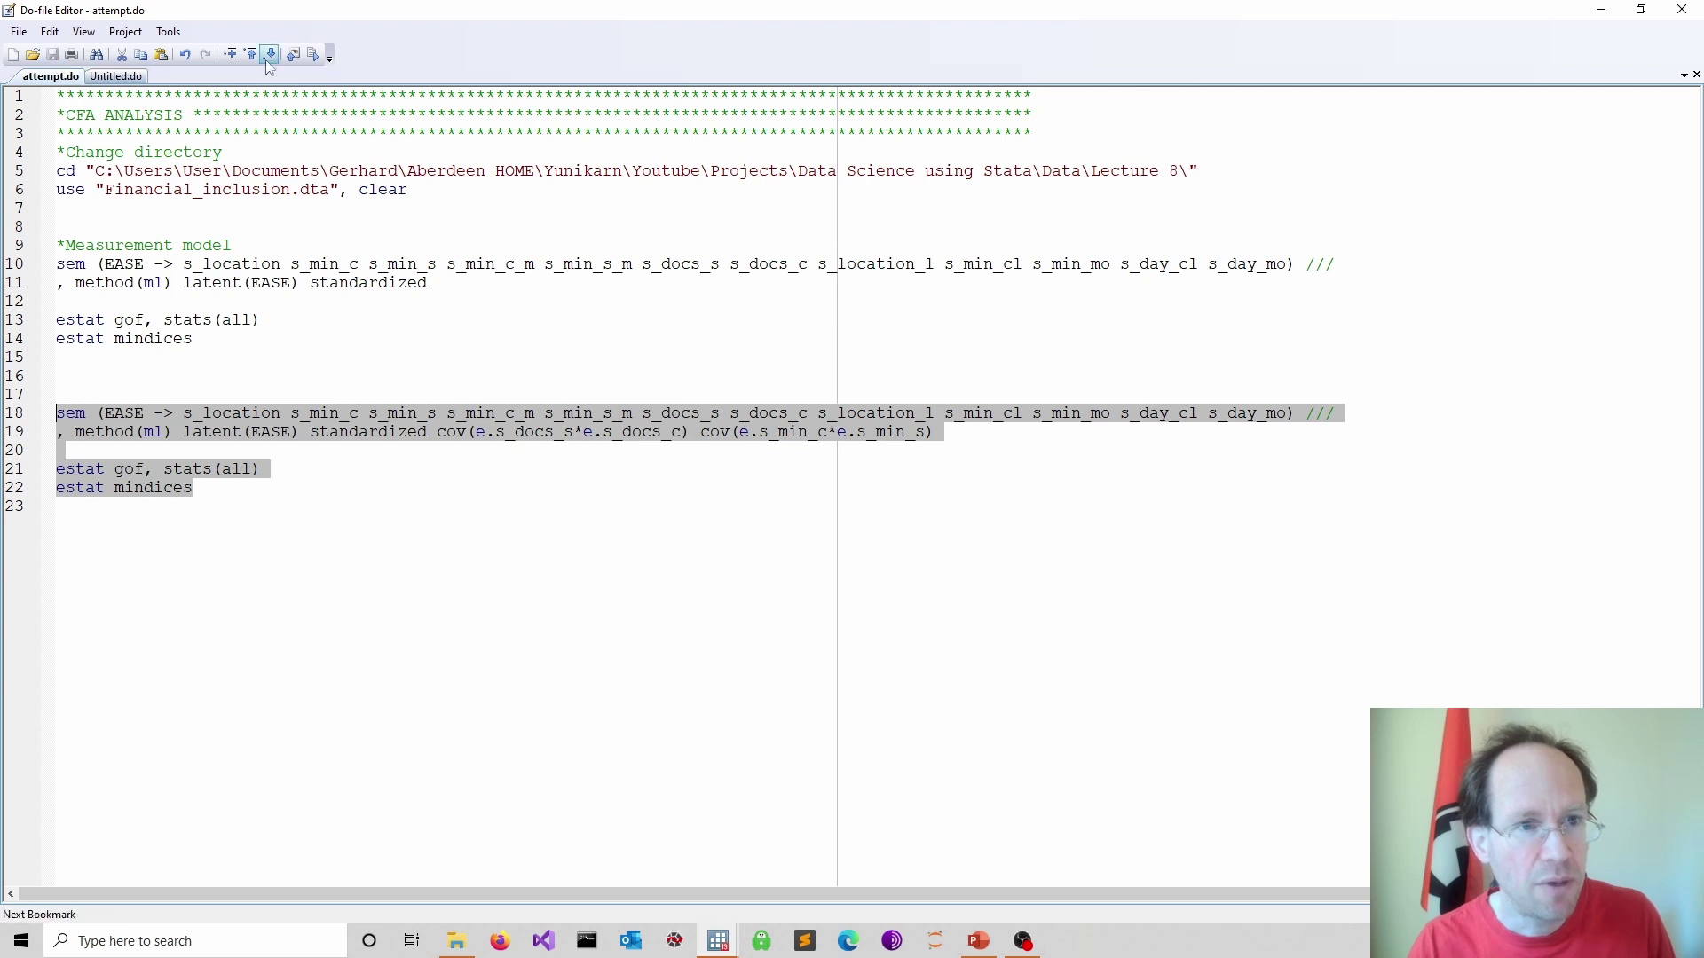
{"action": "left_click", "coordinate": [314, 55]}
{"action": "mouse_move", "coordinate": [718, 940]}
{"action": "left_click", "coordinate": [555, 852]}
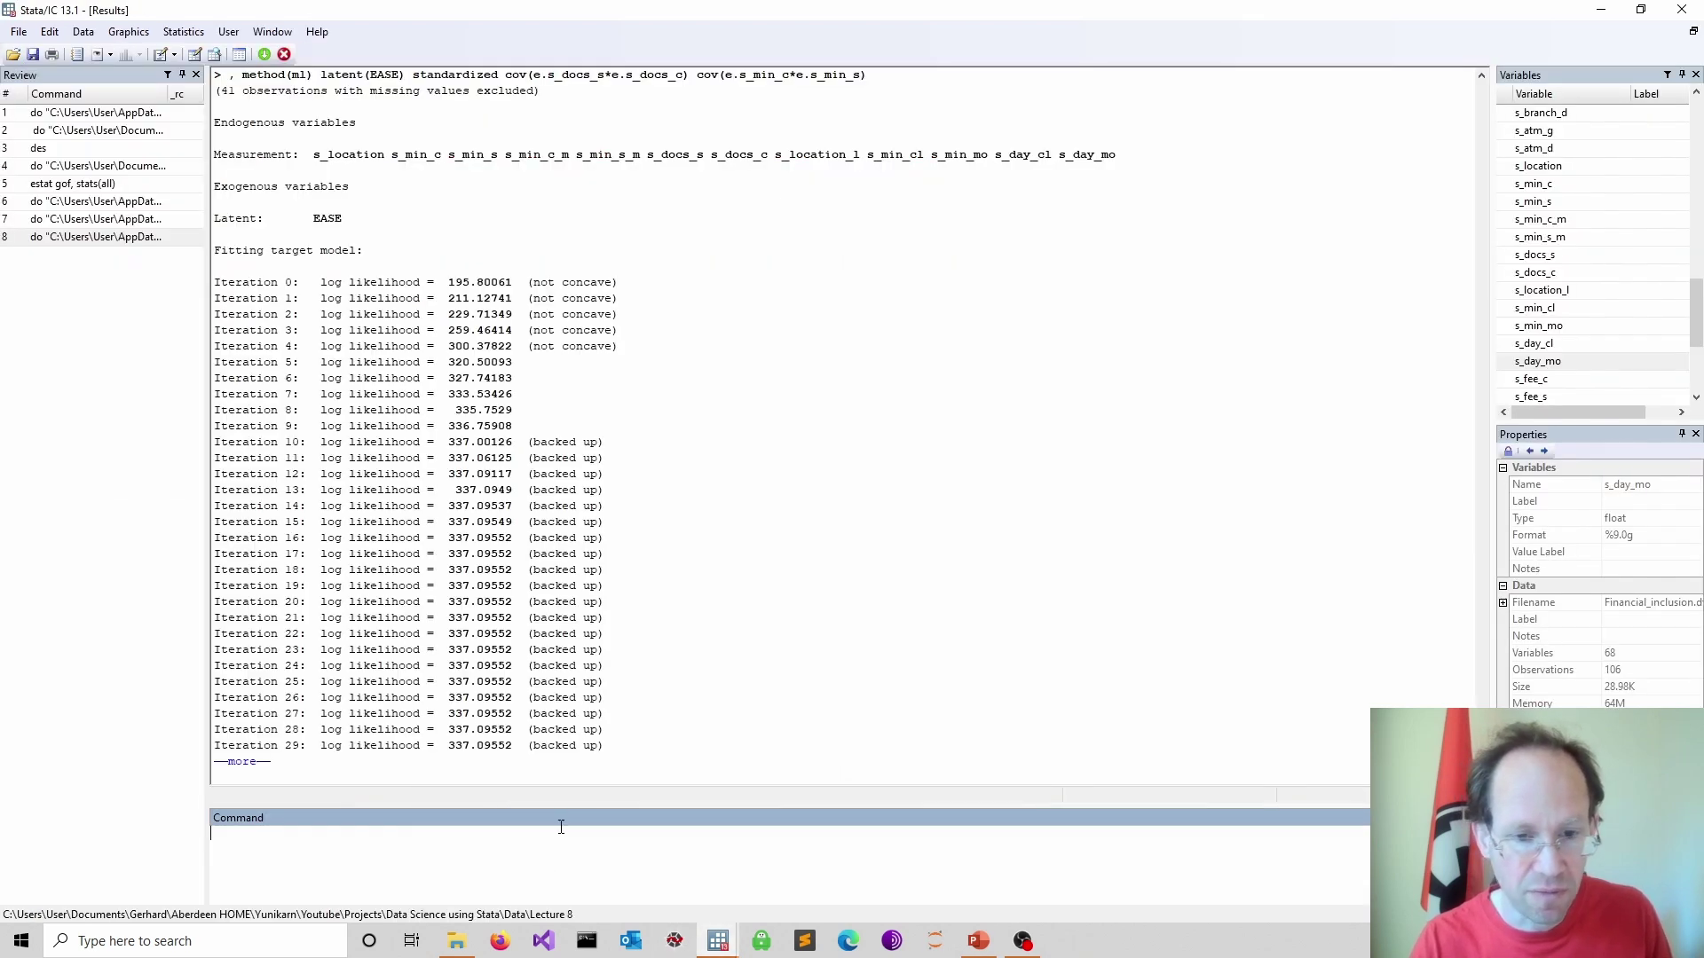
{"action": "left_click", "coordinate": [248, 763]}
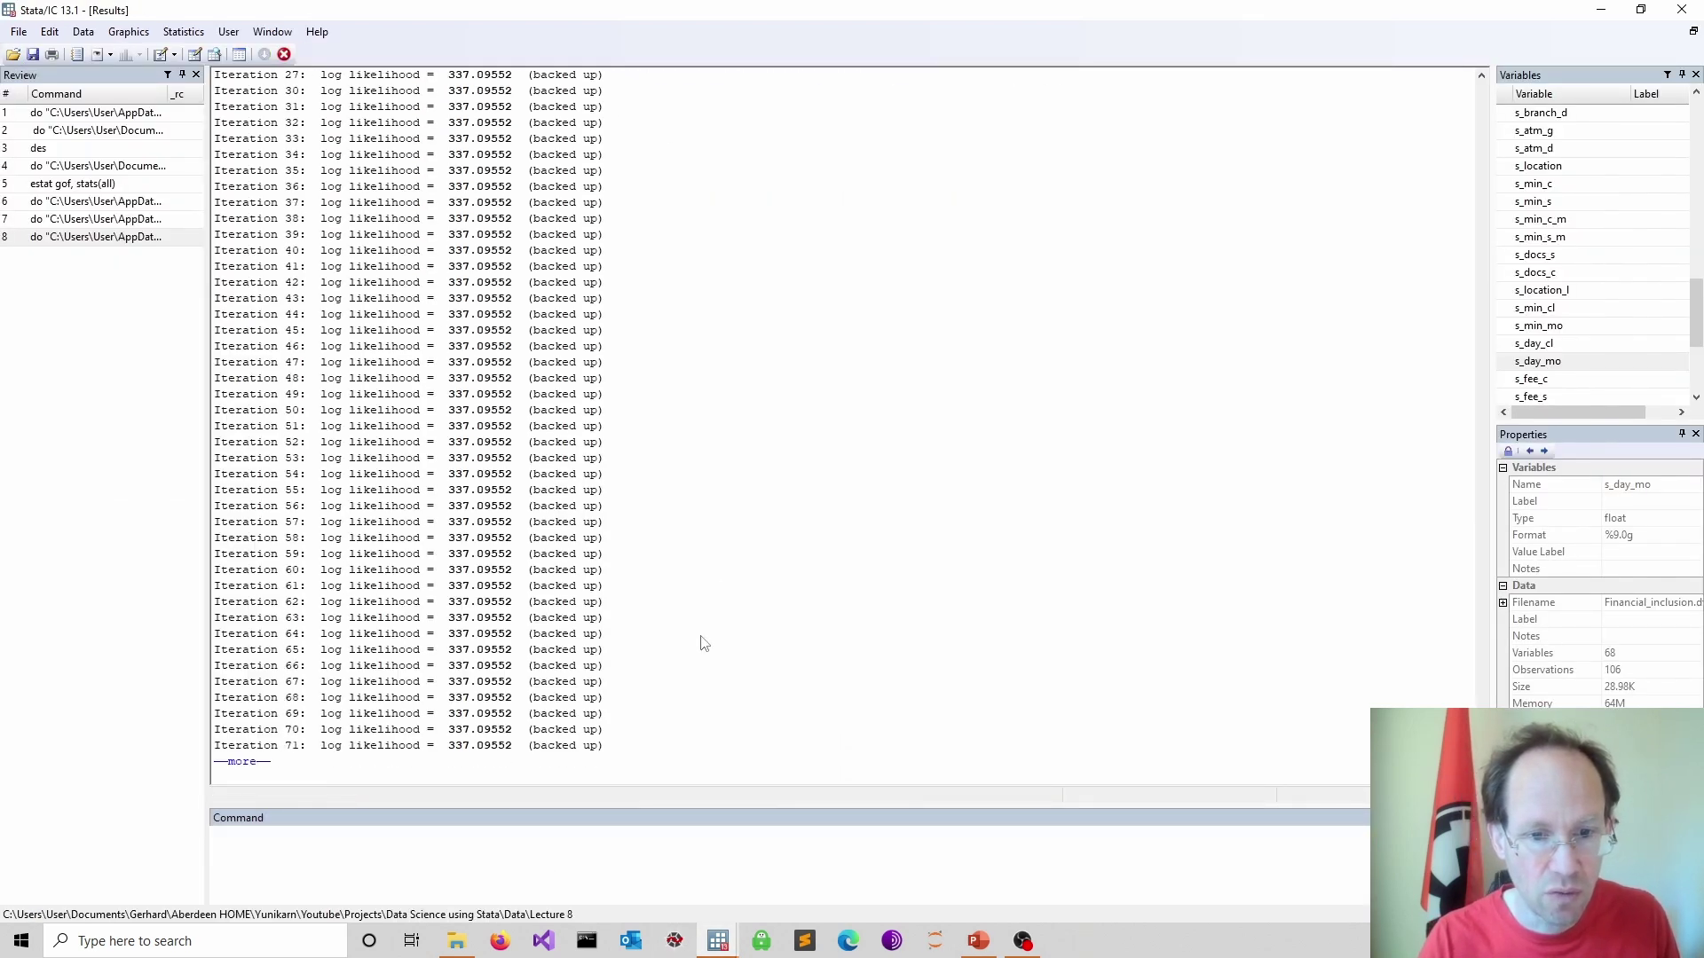
{"action": "left_click", "coordinate": [257, 763]}
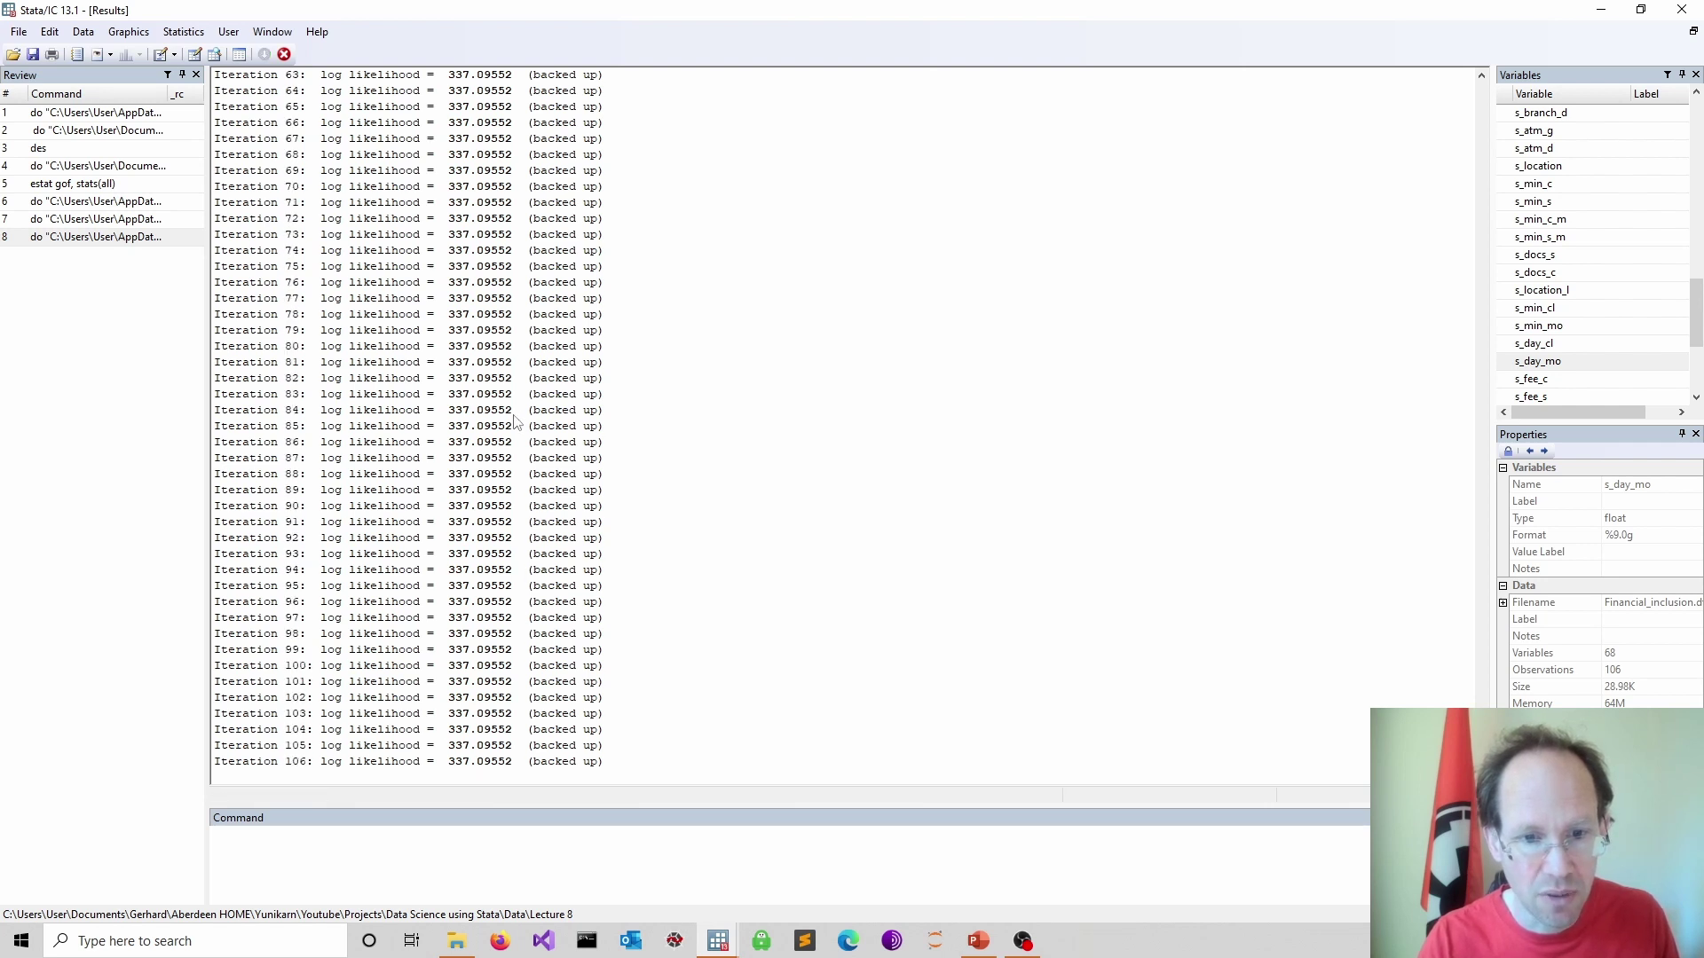
{"action": "left_click", "coordinate": [253, 763]}
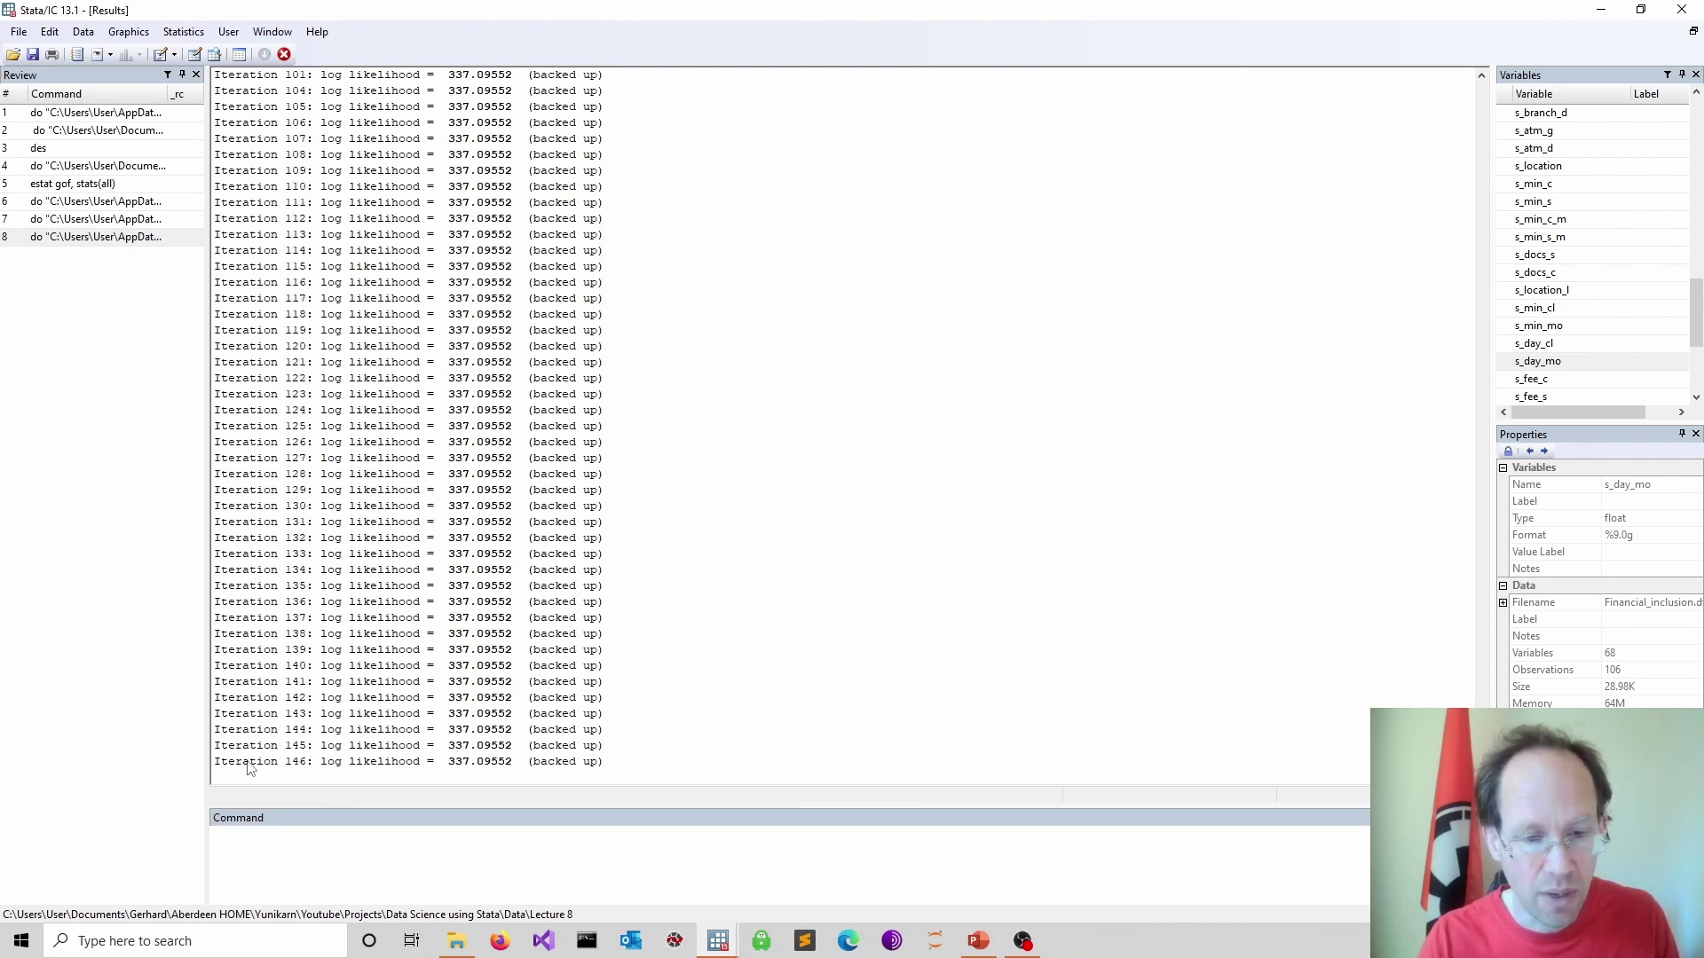
{"action": "left_click", "coordinate": [251, 765]}
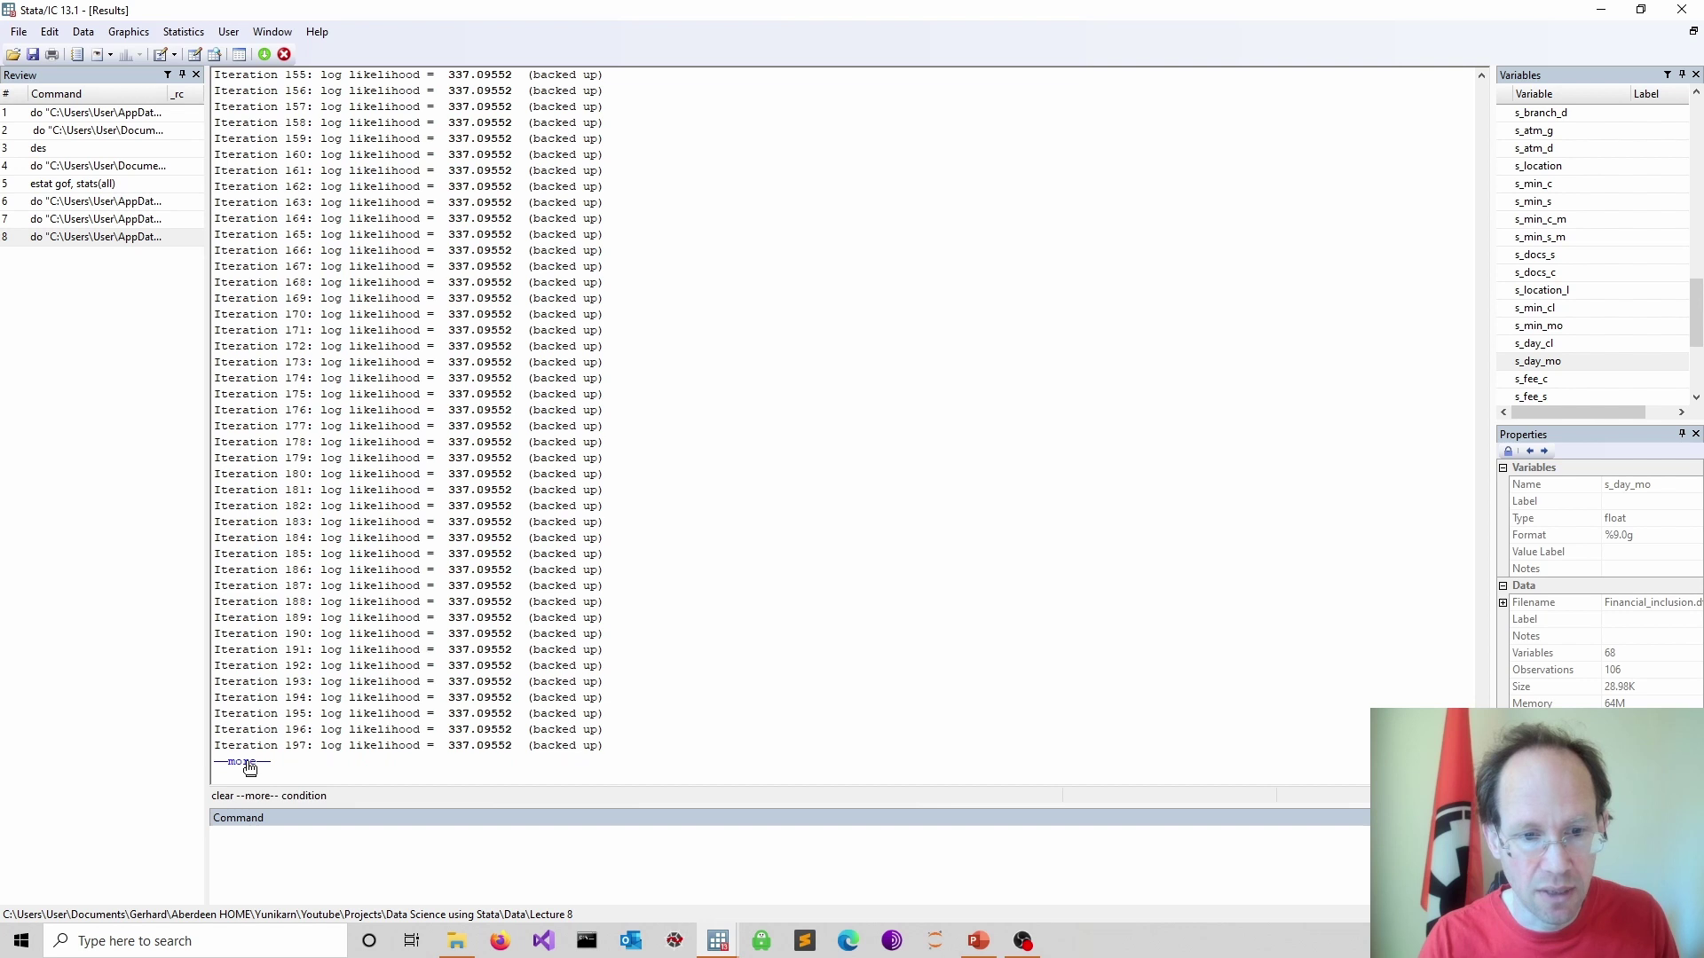
{"action": "left_click", "coordinate": [250, 765]}
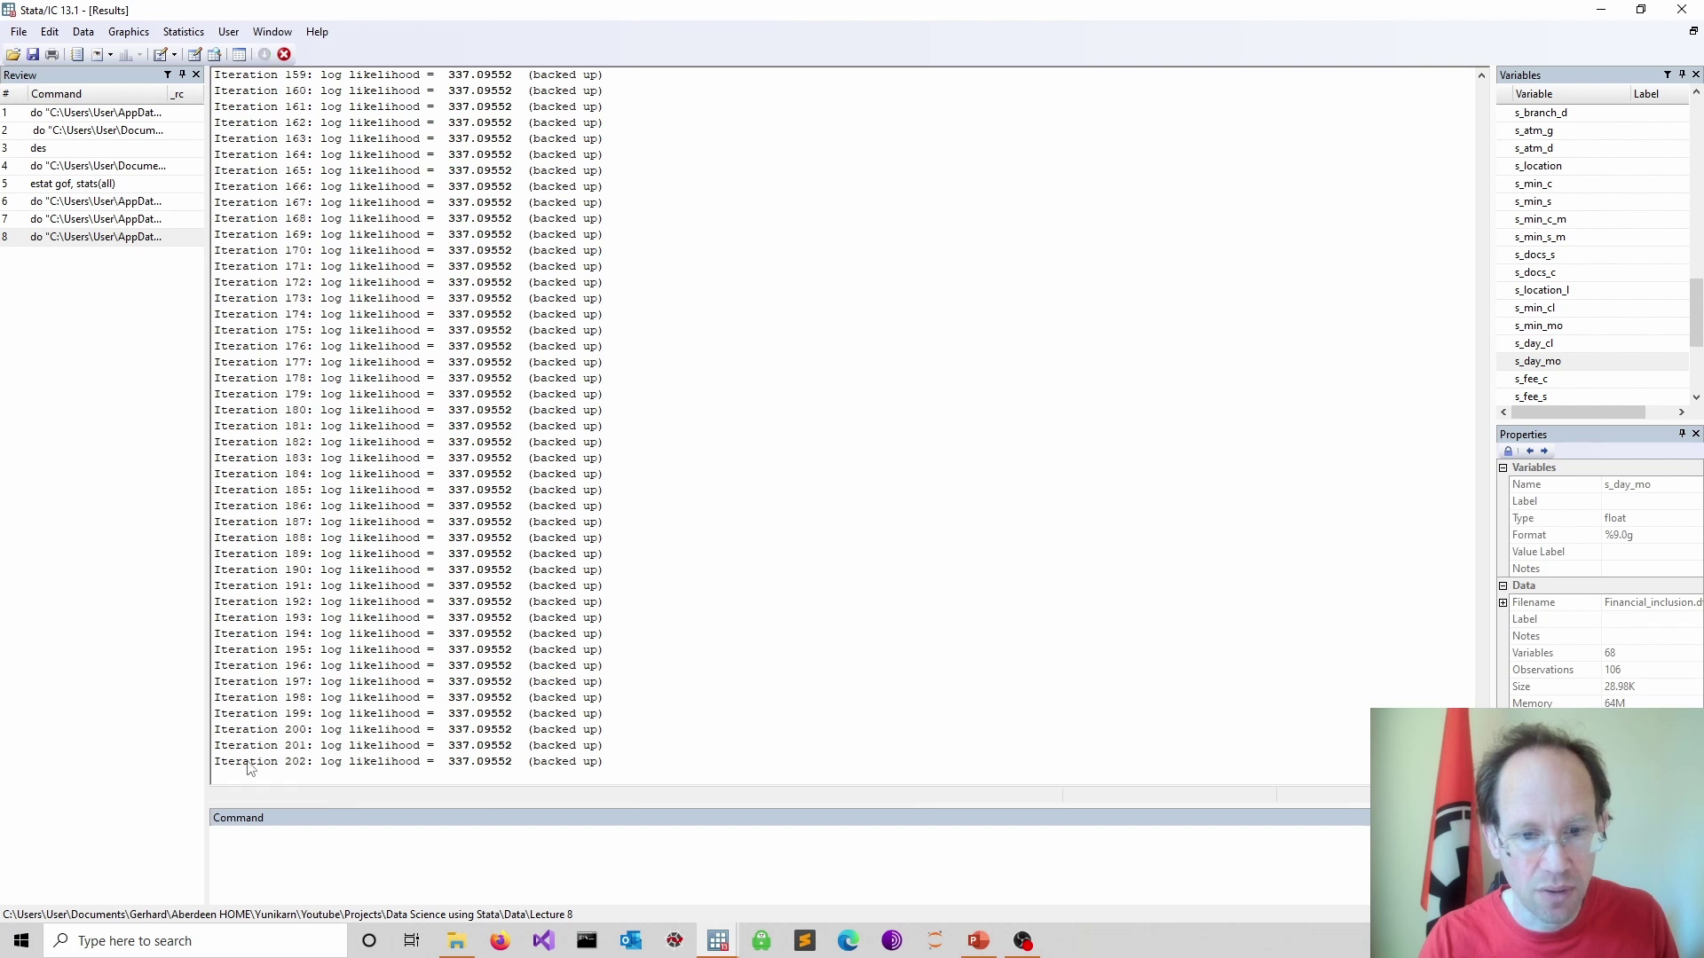
{"action": "left_click", "coordinate": [291, 55]}
- Select the s_min_c–s_min_s covariance term in the do-file and clear the Results with cls
{"action": "left_click", "coordinate": [719, 942]}
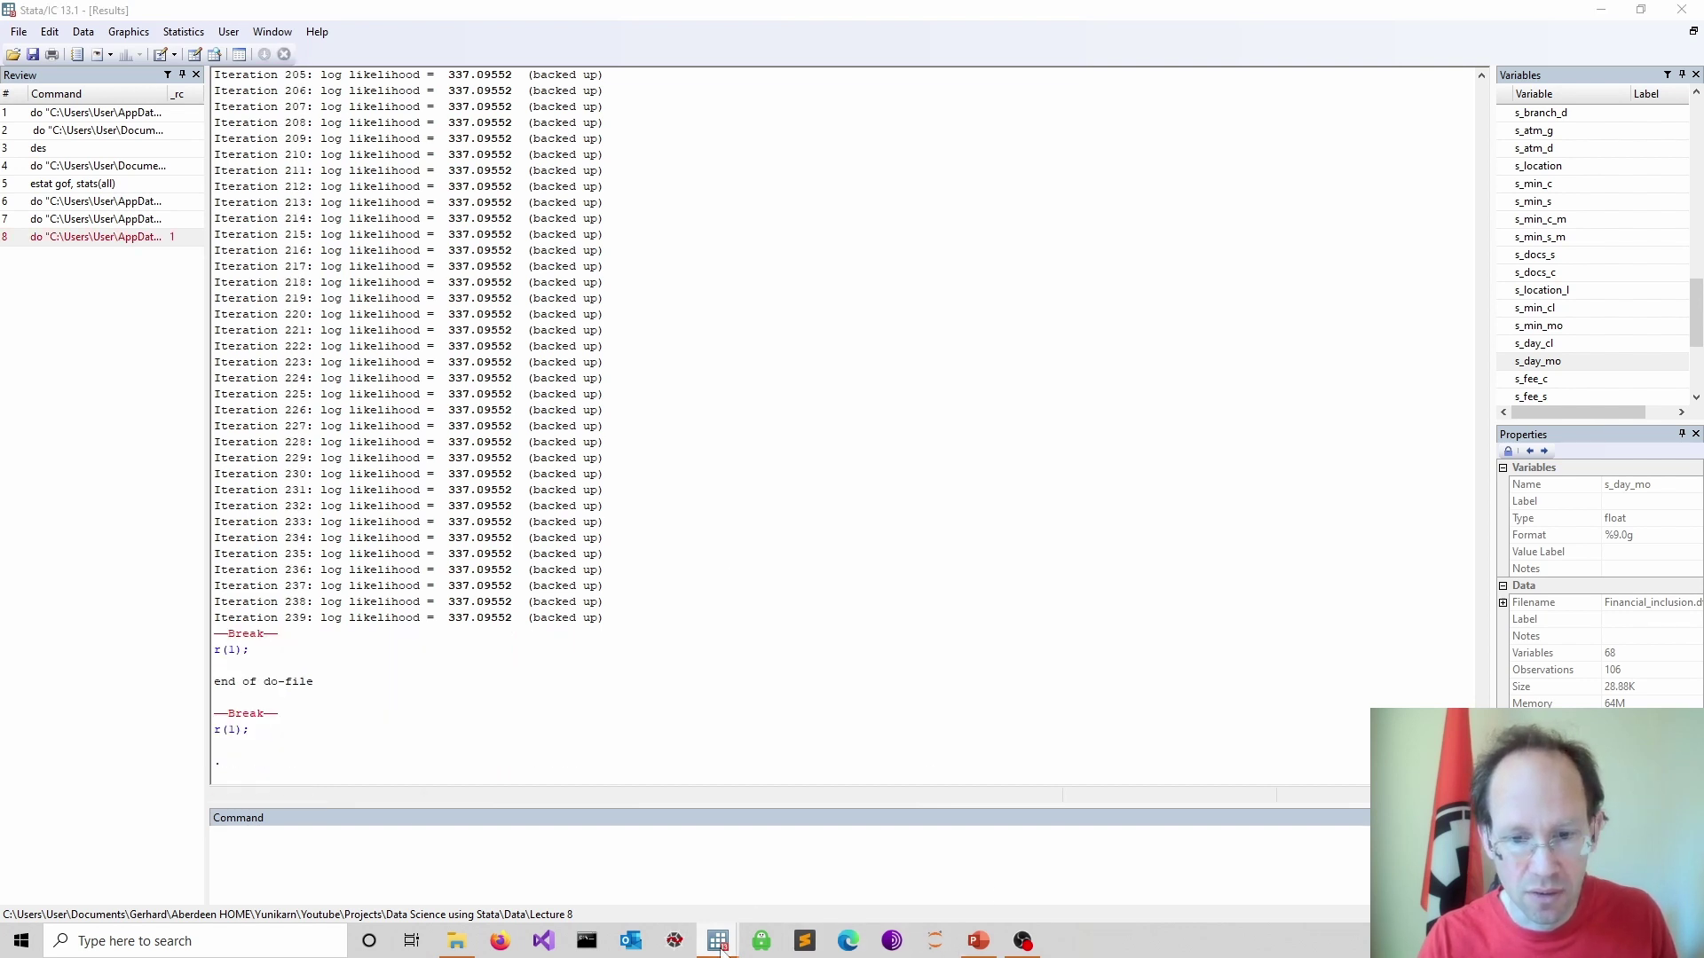
{"action": "left_click", "coordinate": [725, 844]}
{"action": "left_click", "coordinate": [737, 432]}
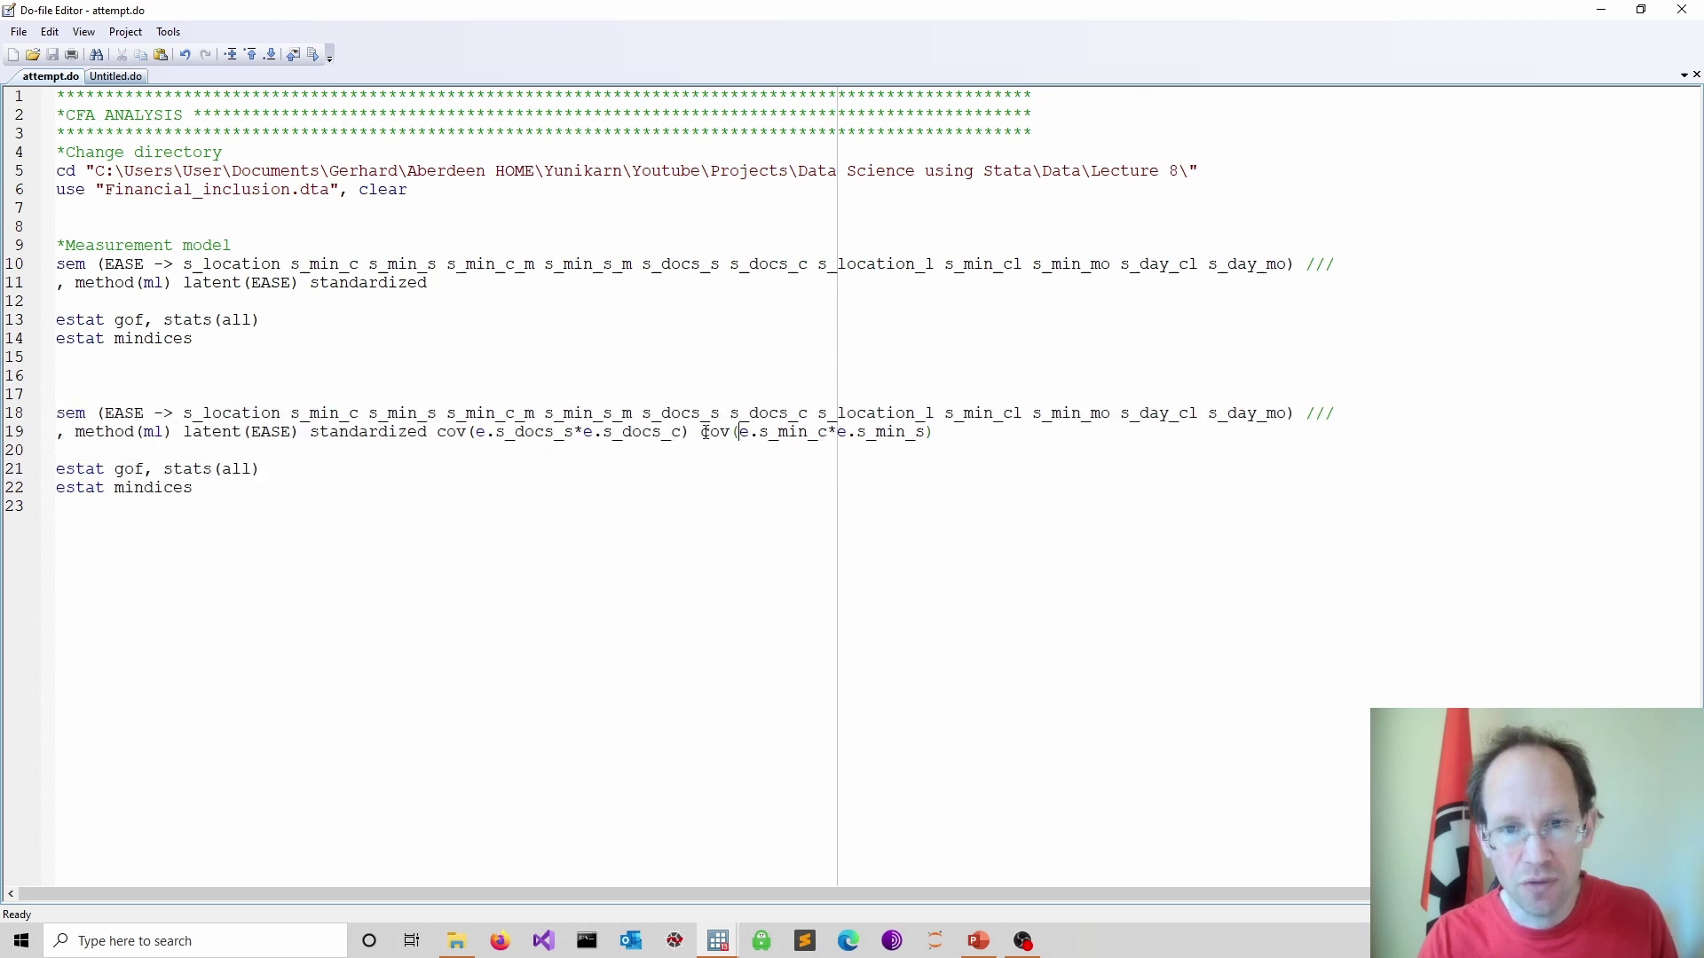
{"action": "left_click_drag", "start_coordinate": [704, 432], "coordinate": [996, 432]}
{"action": "key", "text": "alt+Tab"}
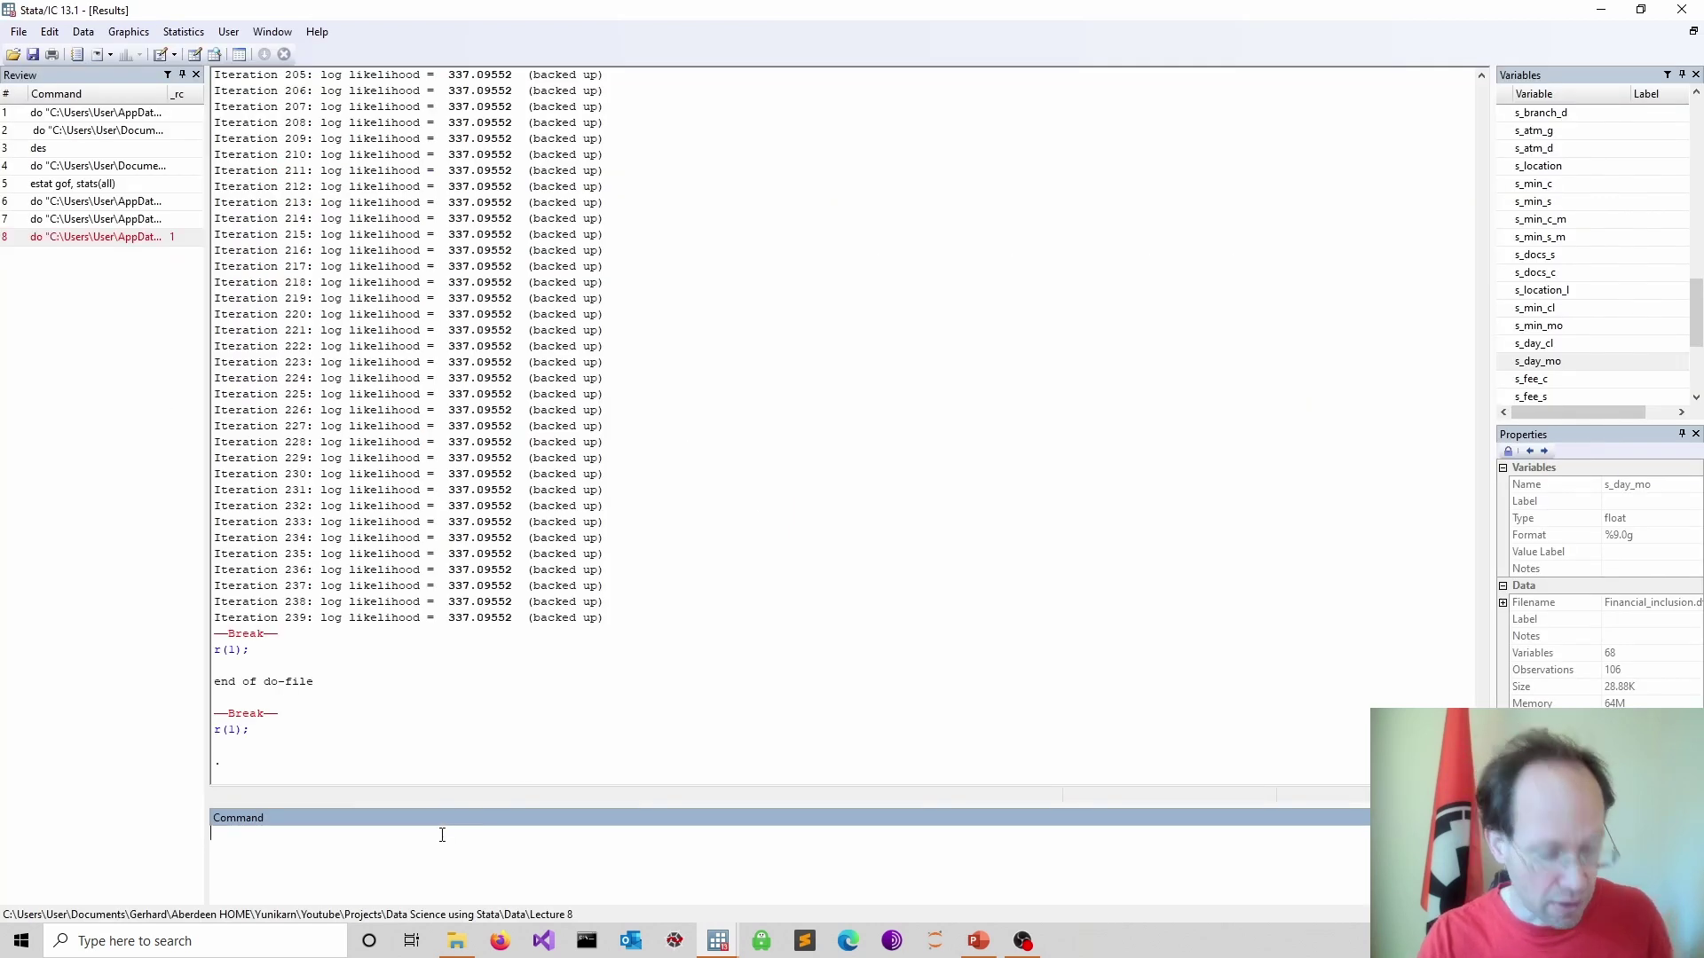
{"action": "type", "text": "cls"}
{"action": "key", "text": "Return"}
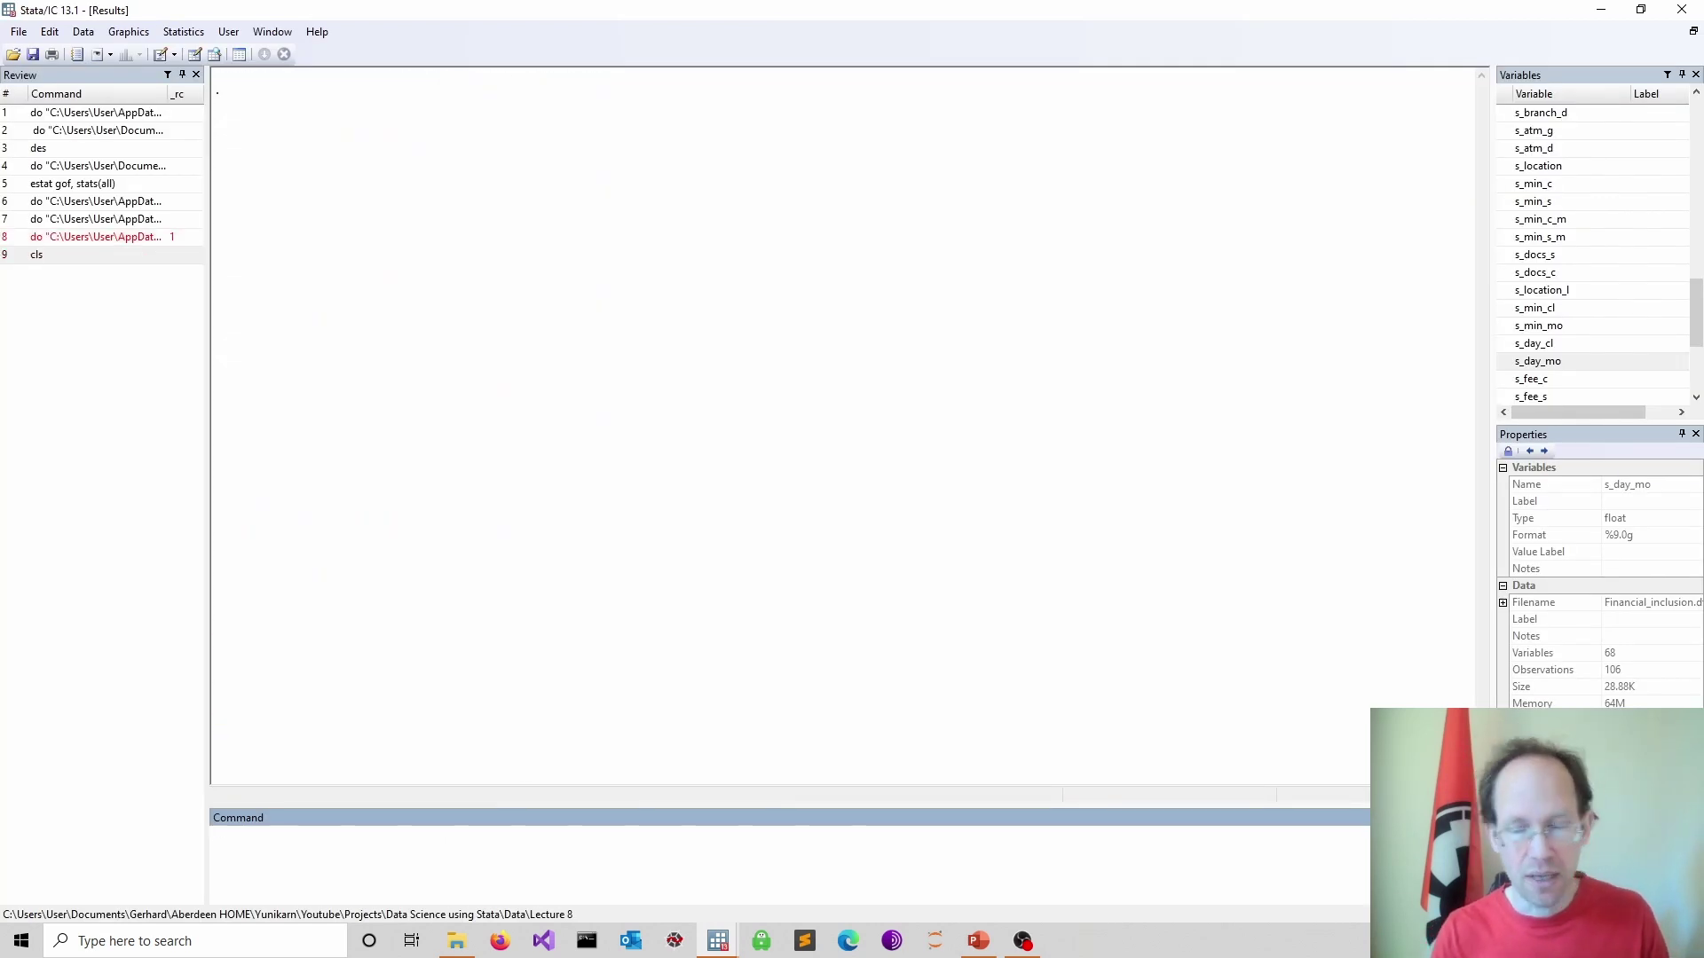